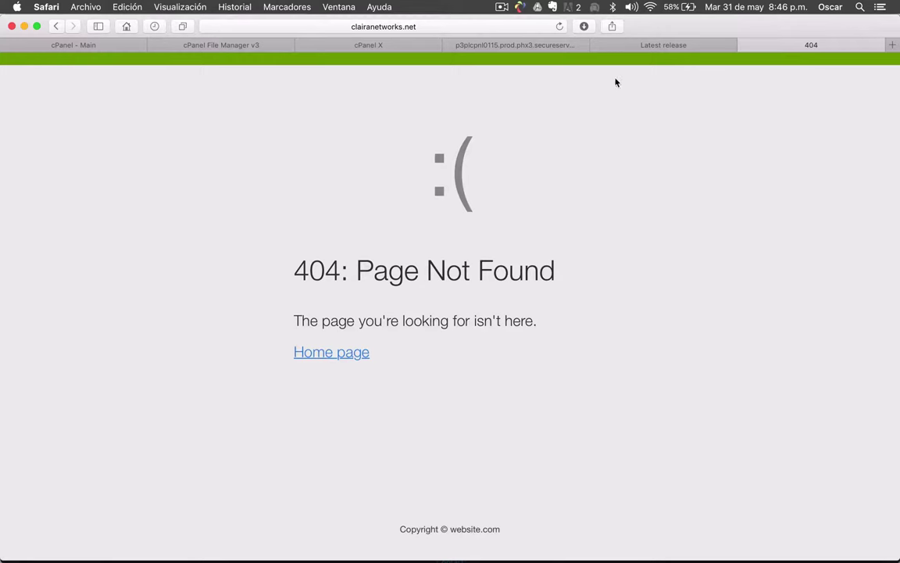
Change the Safari address to end in /moodle303/moodleold303 and load it.
left_click(463, 29)
left_click(377, 26)
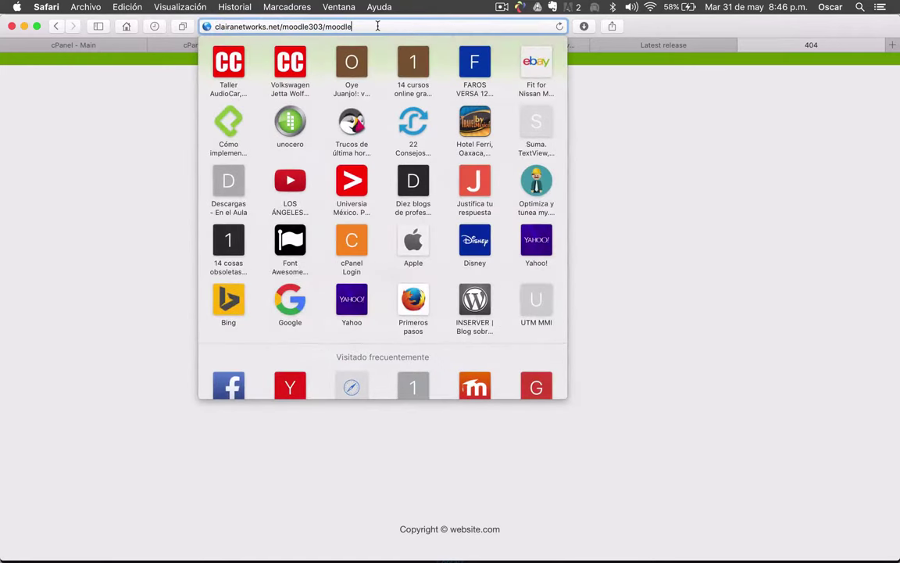
type("ol")
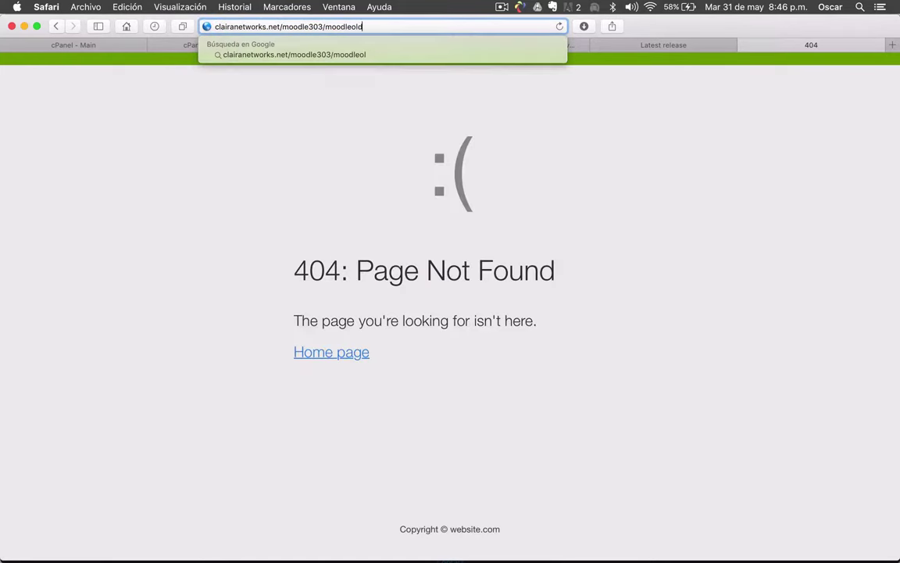
type("d303")
key("Return")
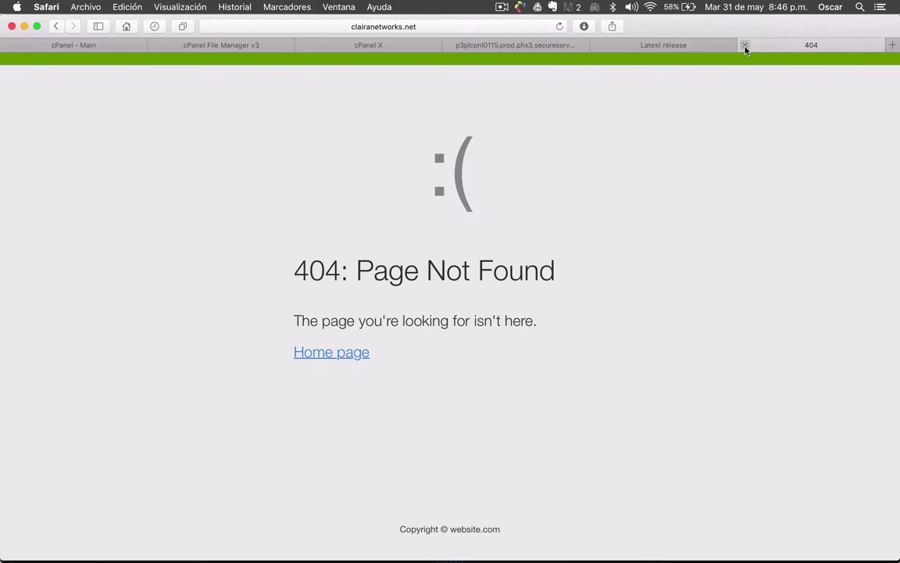
Close the 404 tab and bring up the cPanel File Upload page sending moodle-3.zip.
left_click(745, 47)
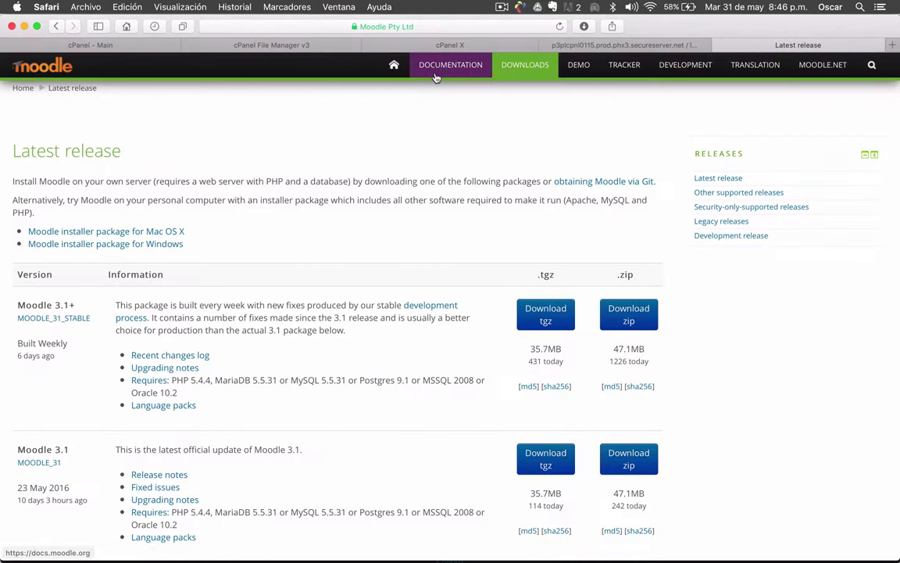
left_click(275, 47)
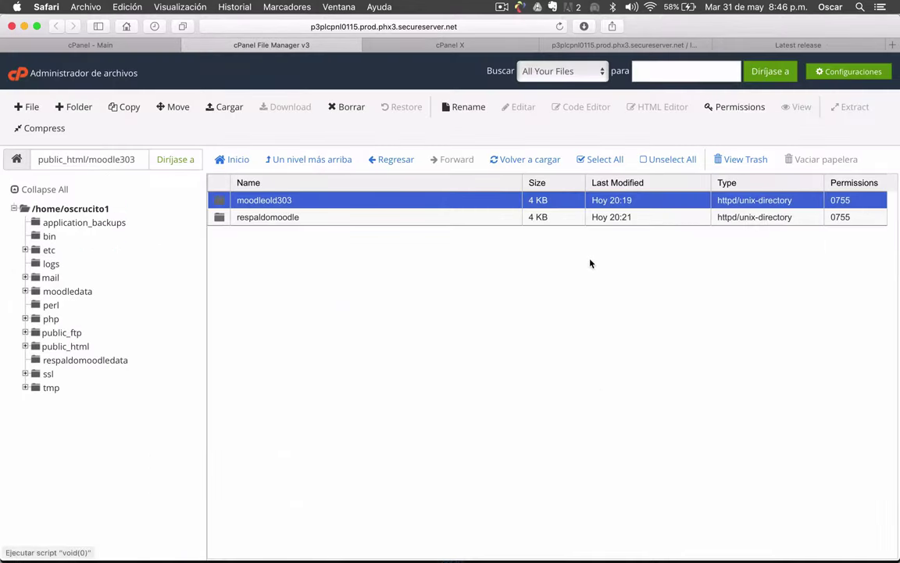
key("ctrl+Up")
left_click(623, 395)
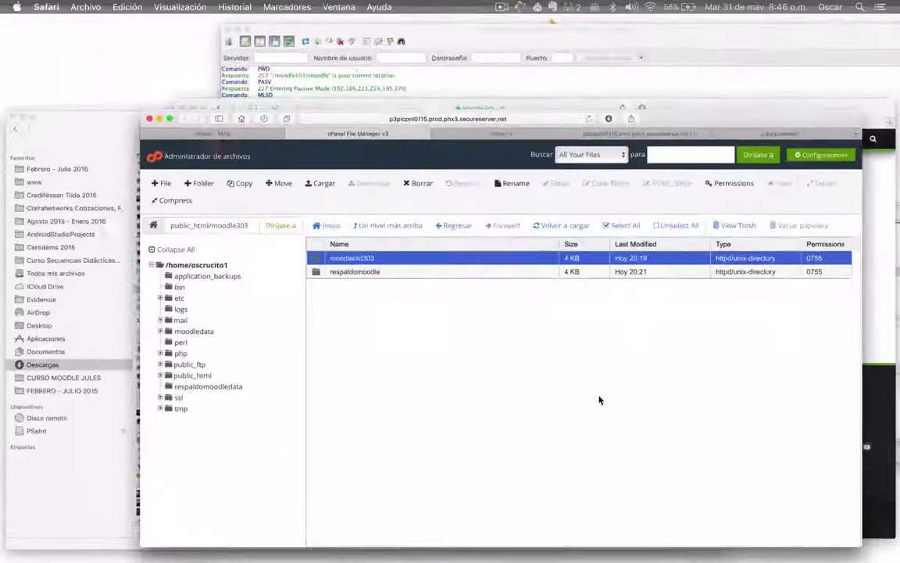
left_click(423, 44)
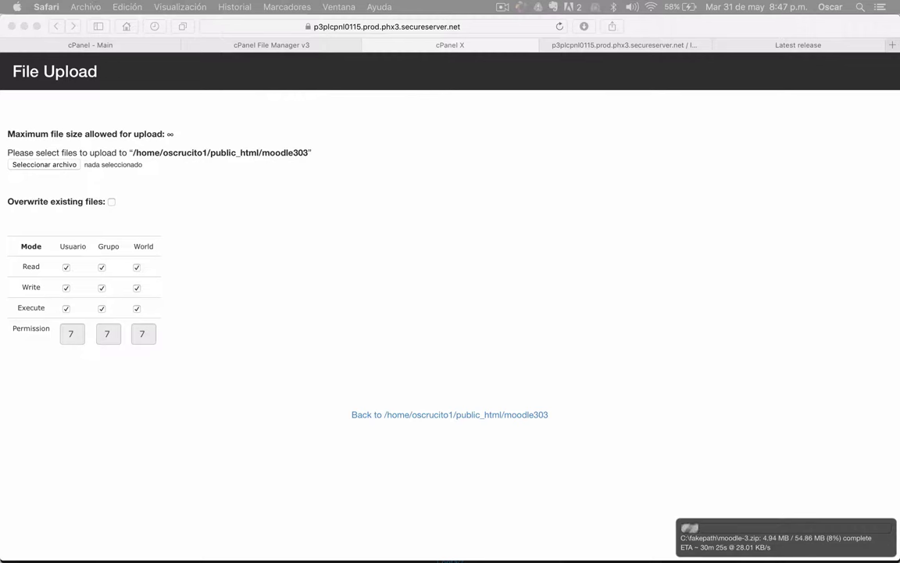
Let moodle-3.zip finish uploading (54.86 MB), dismiss the notice, and return to the moodle303 listing.
left_click(559, 247)
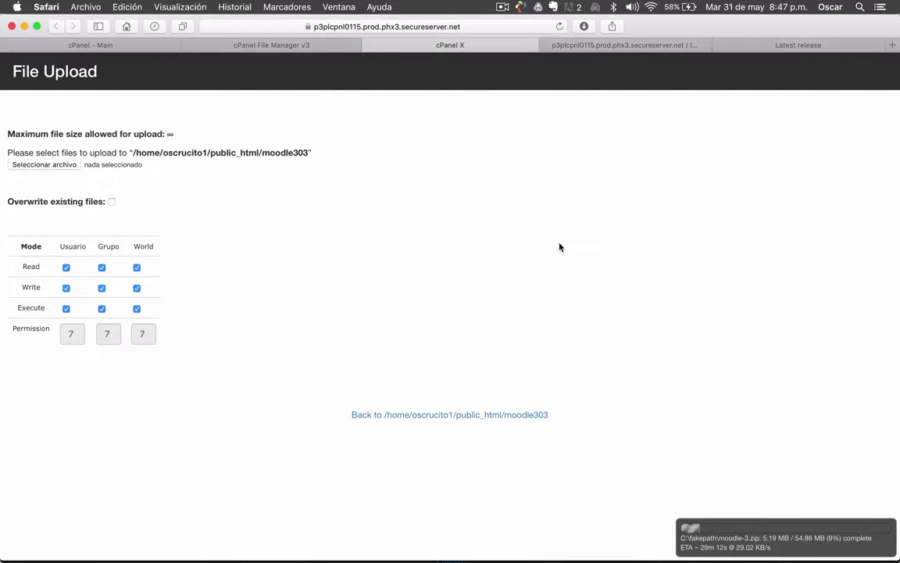
left_click(502, 7)
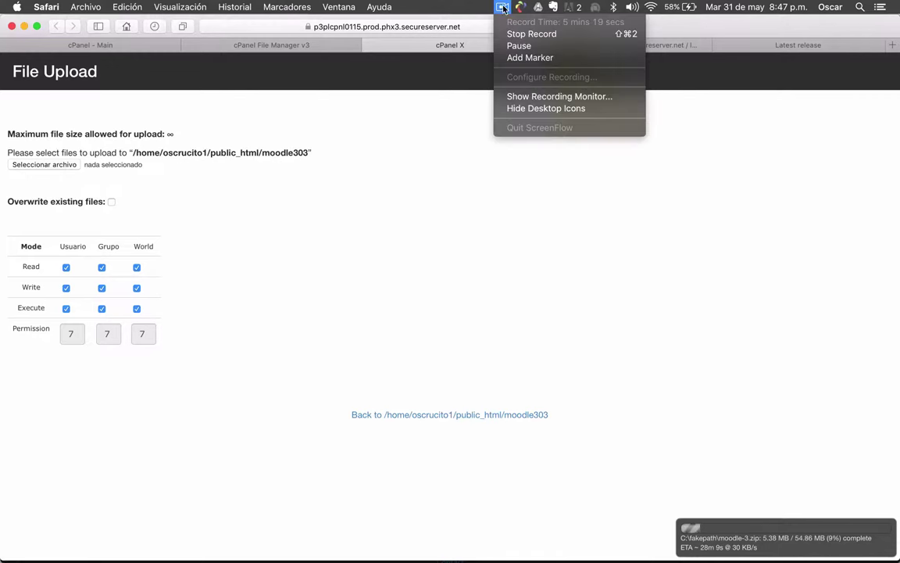
left_click(518, 46)
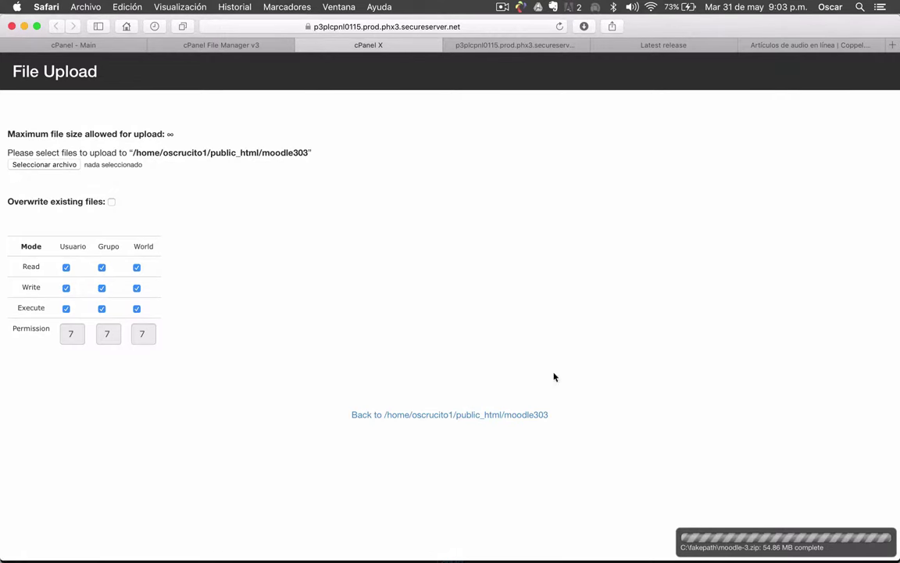
left_click(732, 541)
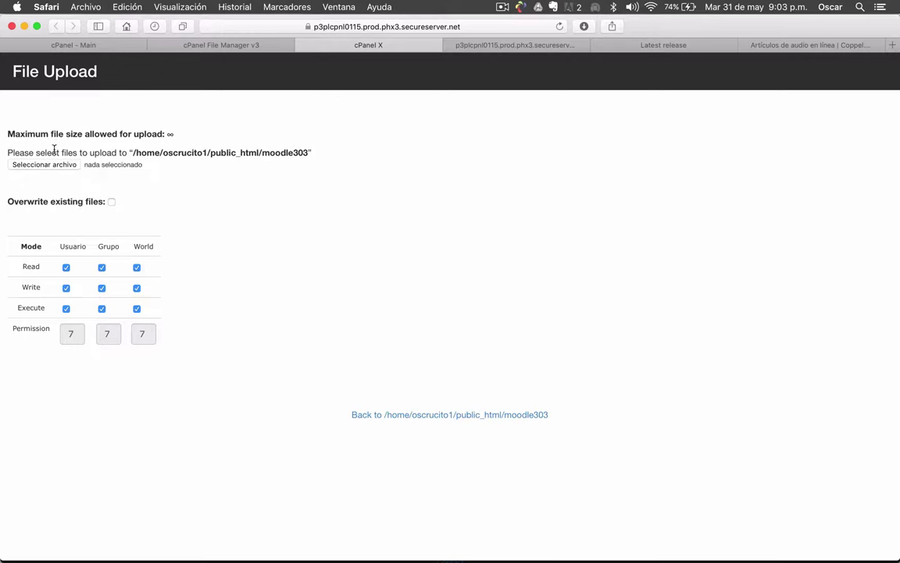
left_click(227, 45)
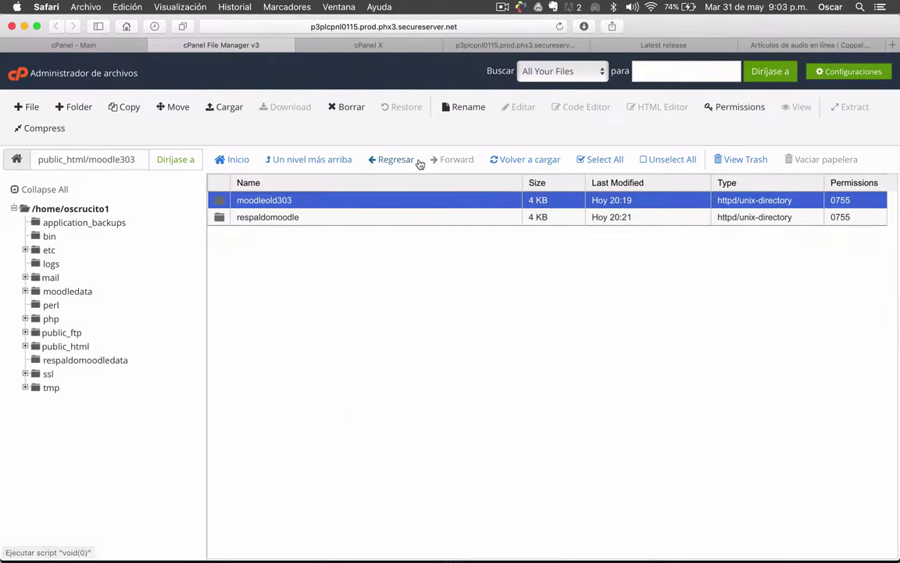
Extract moodle-3.zip into /public_html/moodle303 and close the extraction results log.
left_click(532, 162)
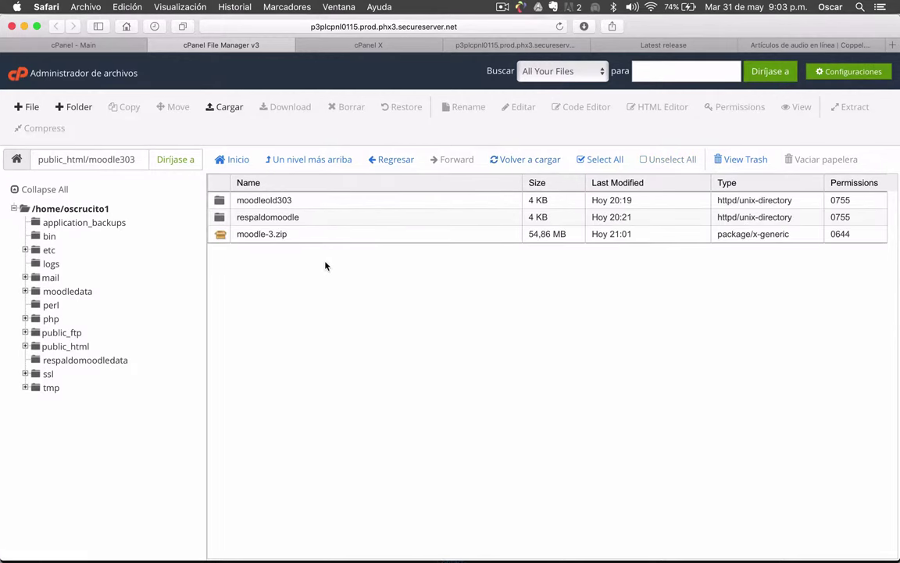
left_click(250, 235)
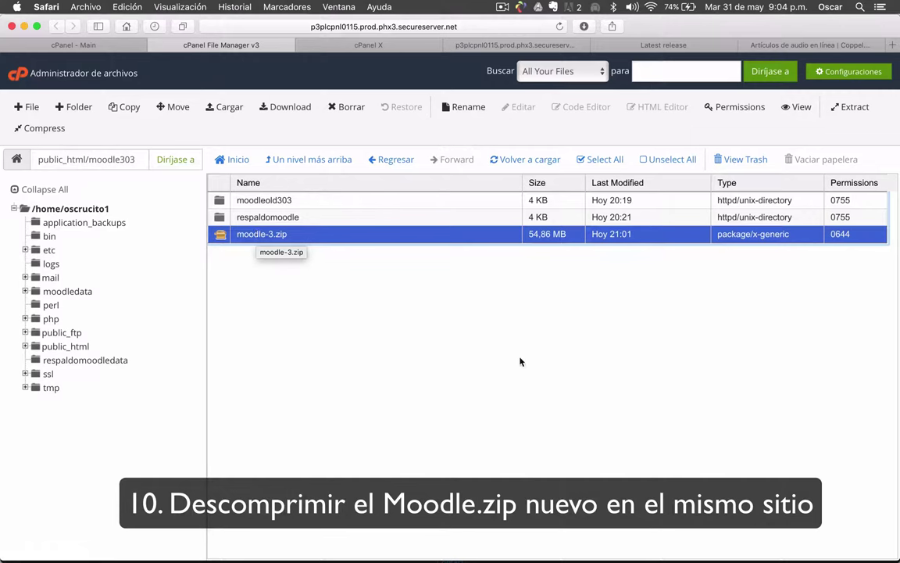
left_click(857, 107)
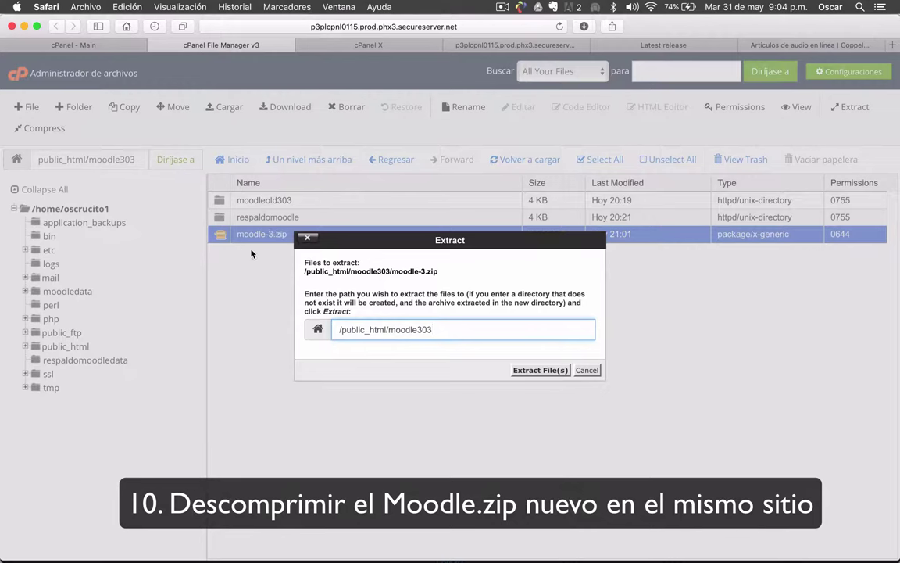
left_click(536, 372)
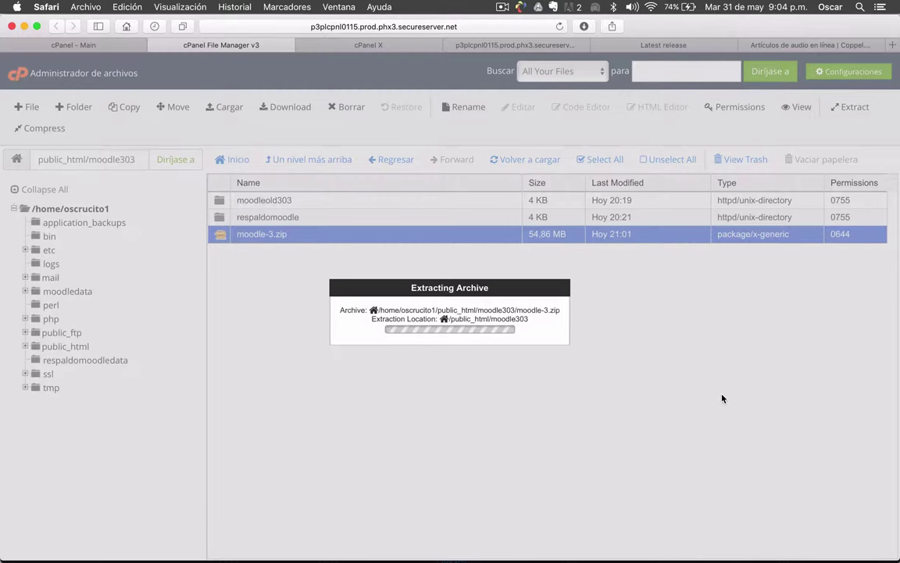
left_click(503, 7)
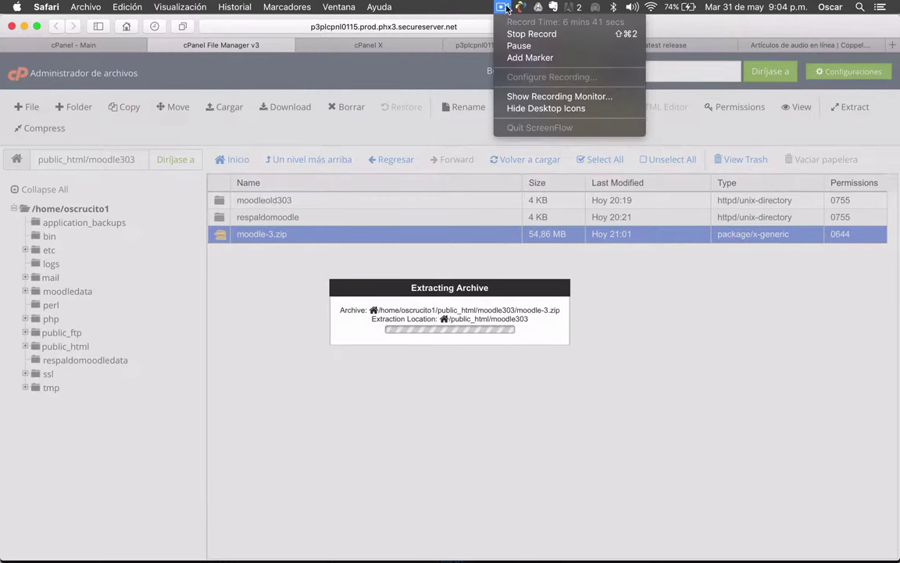
left_click(519, 46)
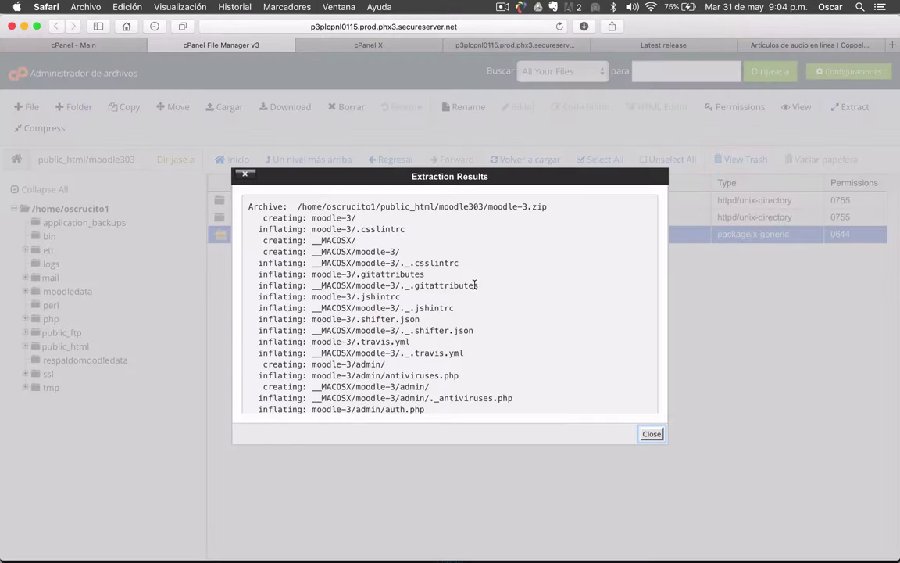
scroll(474, 284, "down", 2)
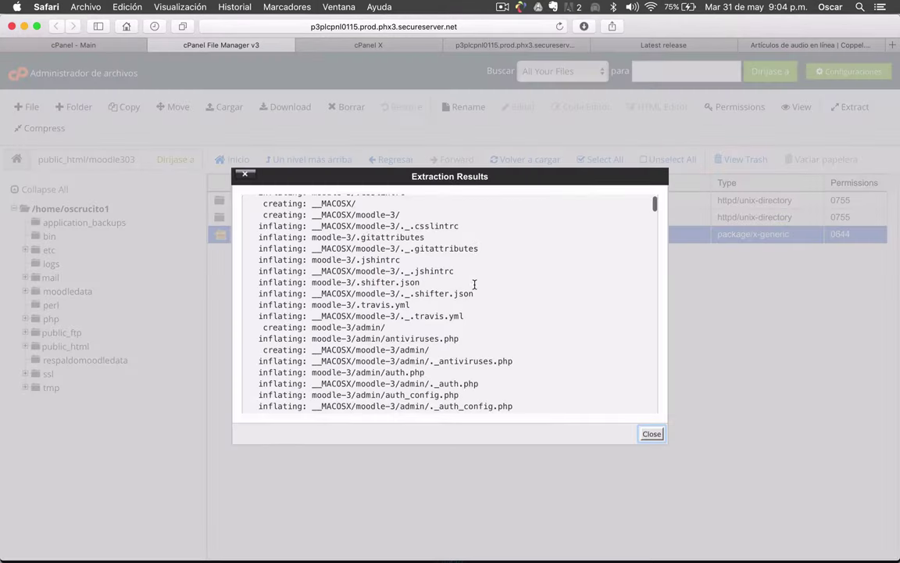
scroll(475, 285, "down", 15)
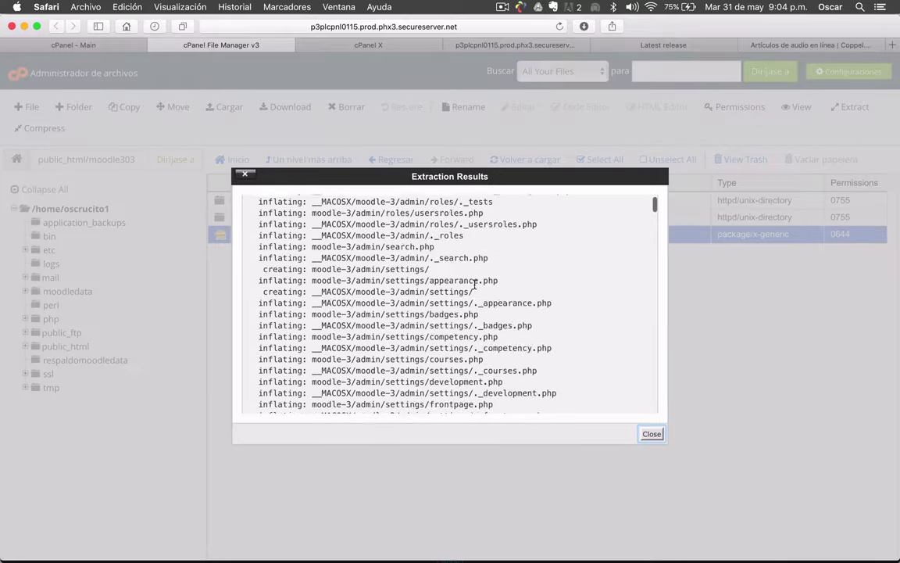
scroll(475, 284, "down", 20)
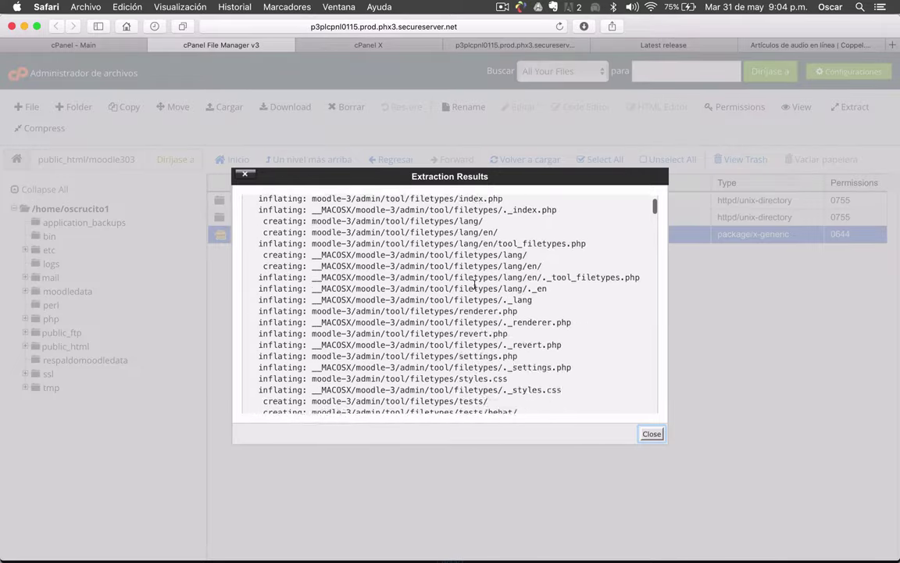
scroll(474, 284, "down", 20)
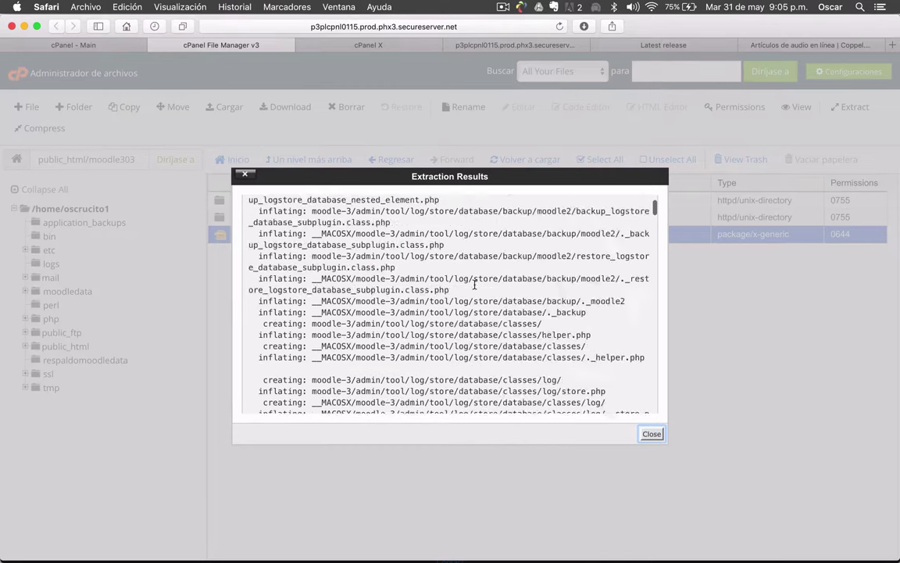
scroll(475, 284, "down", 10)
left_click(652, 434)
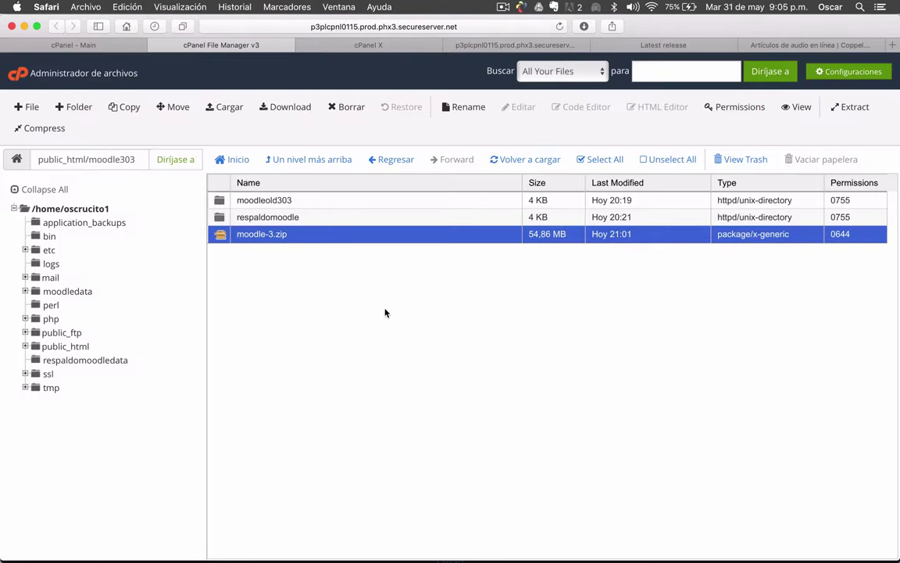
Reload the moodle303 listing and look inside the extracted moodle-3 folder.
left_click(522, 159)
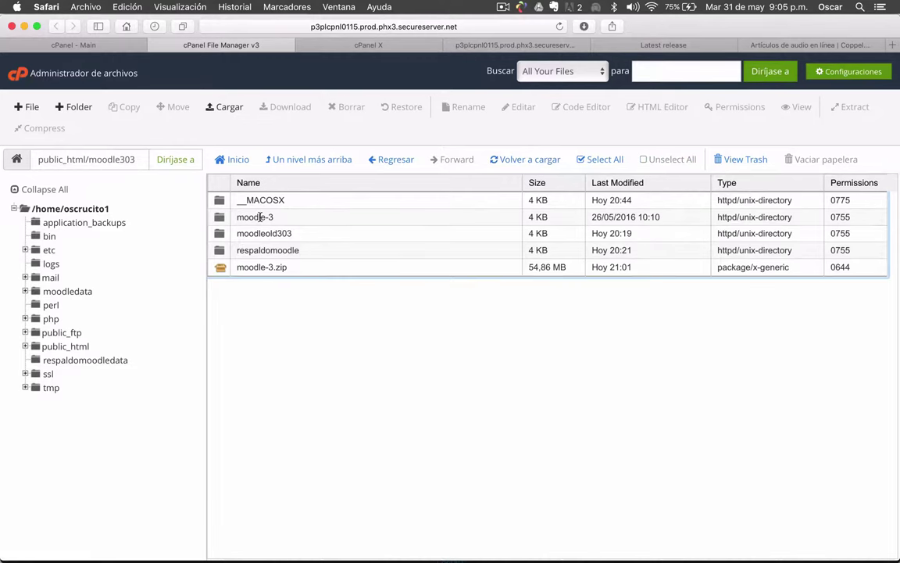
left_click(257, 217)
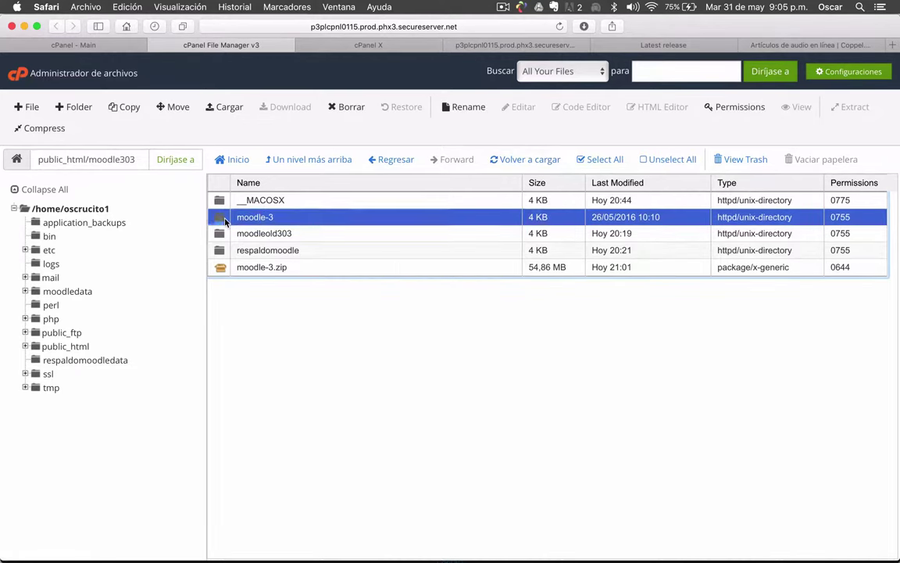
double_click(258, 217)
scroll(424, 415, "down", 20)
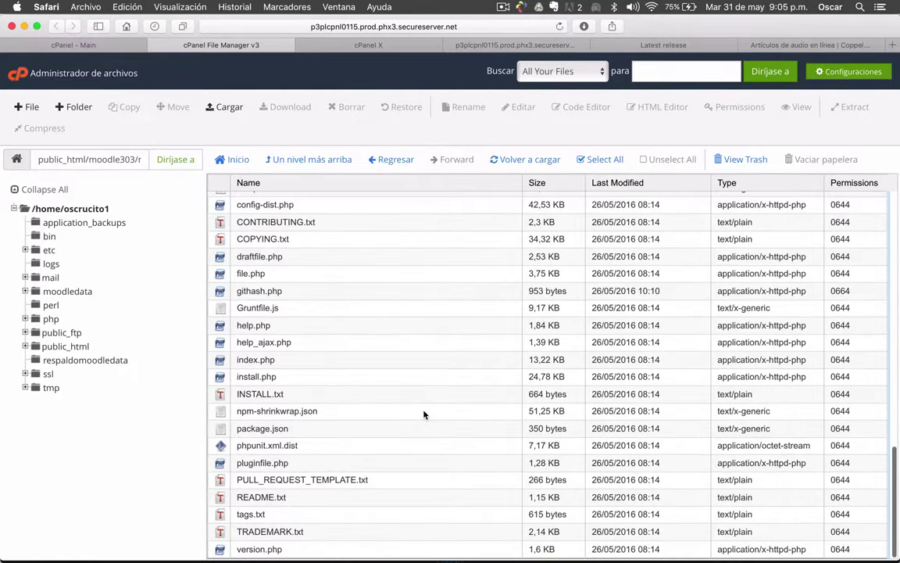
scroll(423, 414, "up", 20)
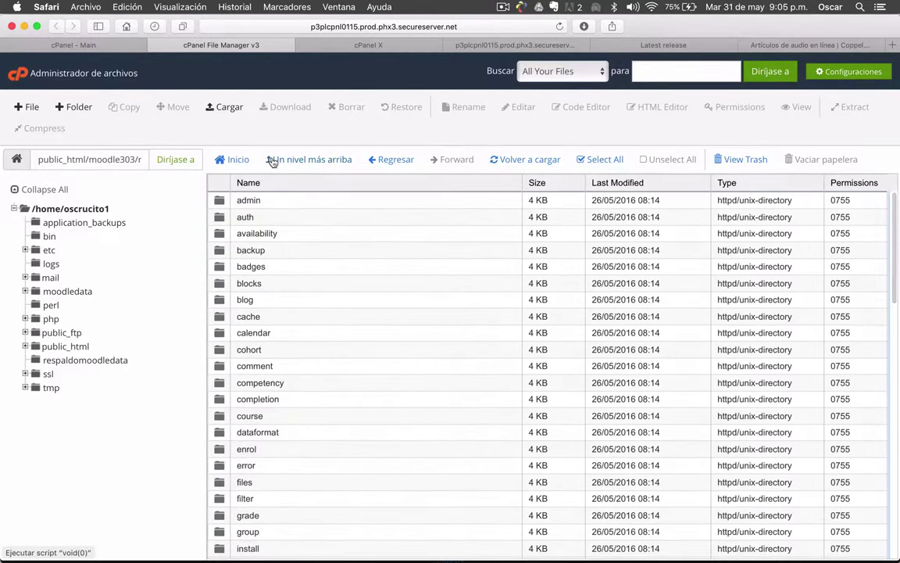
left_click(272, 160)
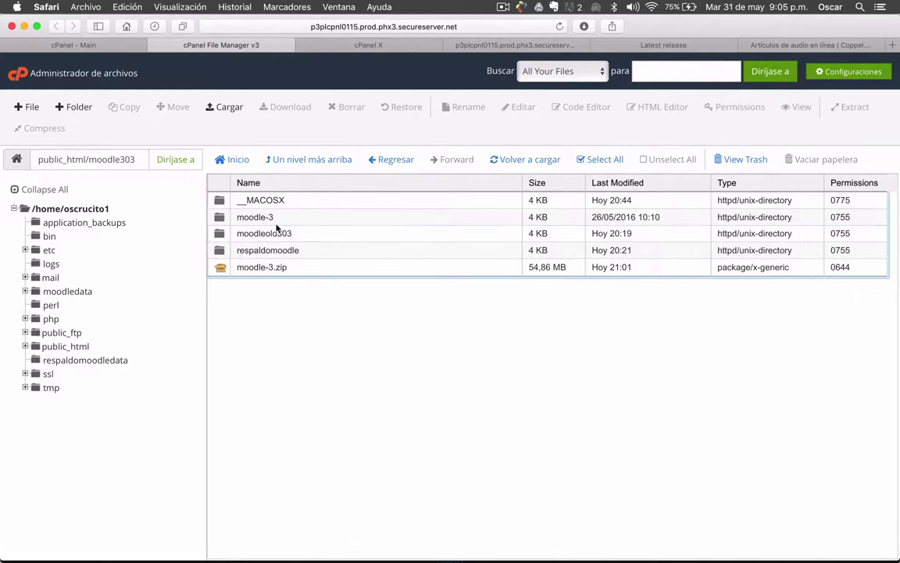
Rename the moodle-3 folder to moodle31.
left_click(275, 222)
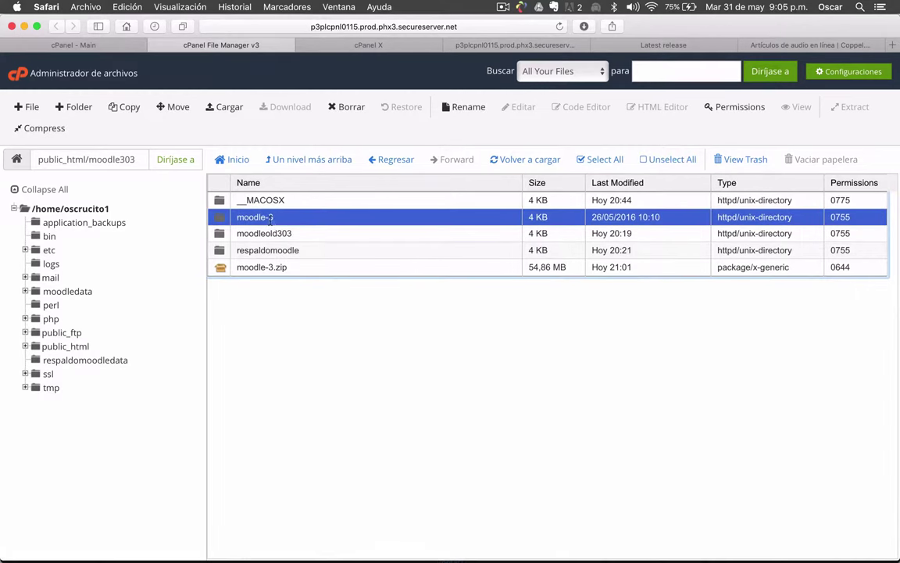
left_click(278, 219)
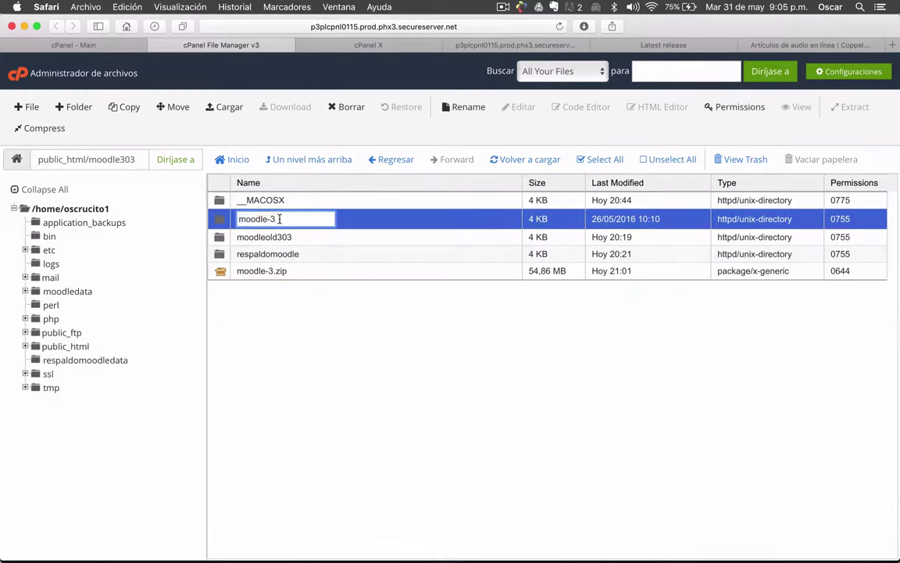
key("BackSpace")
key("BackSpace")
type("3")
key("Return")
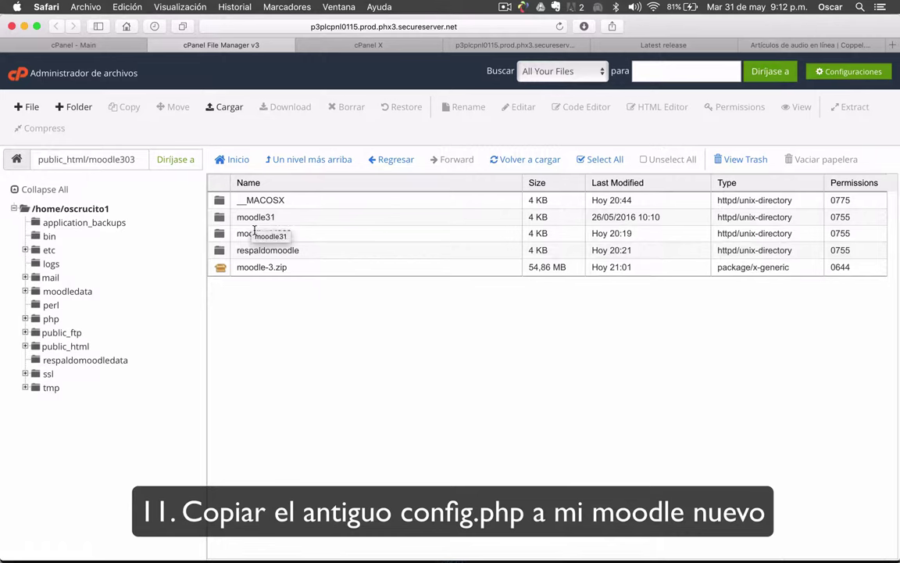
Open the moodleold303 folder and select its config.php.
left_click(219, 236)
double_click(219, 236)
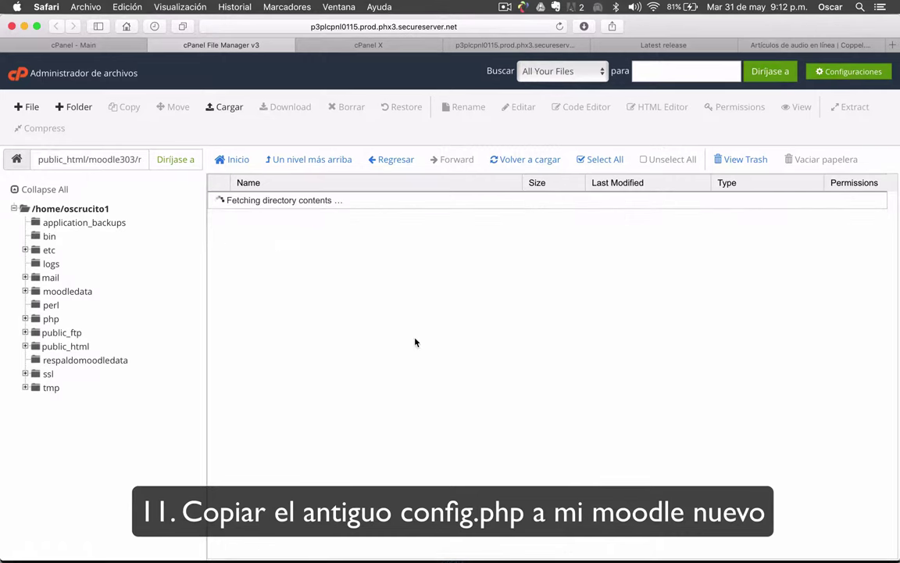
scroll(416, 342, "down", 2)
scroll(415, 342, "down", 10)
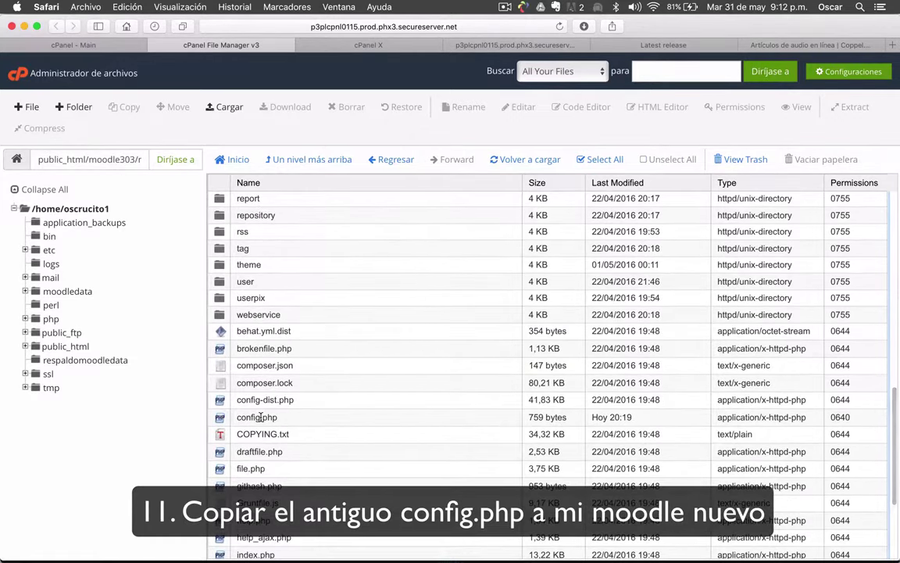
left_click(260, 417)
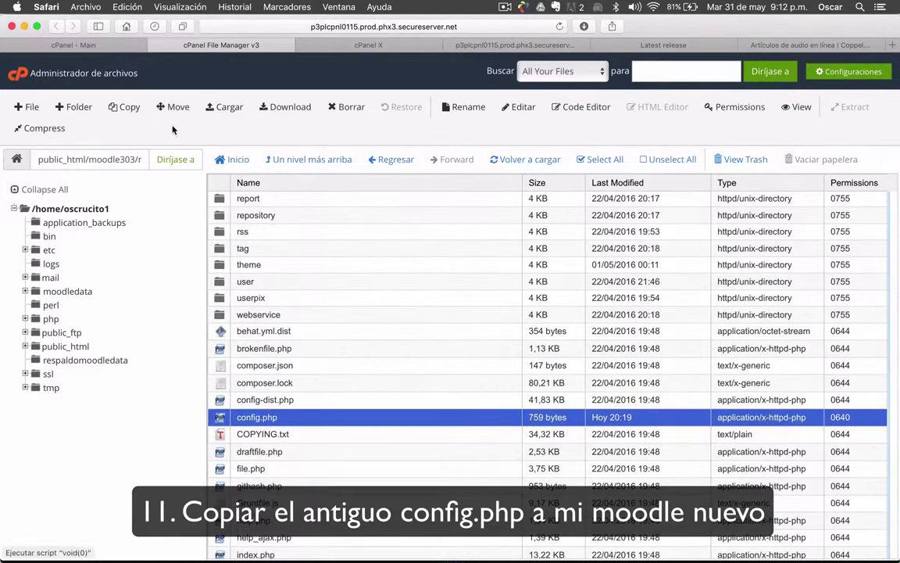
Copy config.php to /public_html/moodle303/moodle31 and go back up to moodle303.
left_click(130, 109)
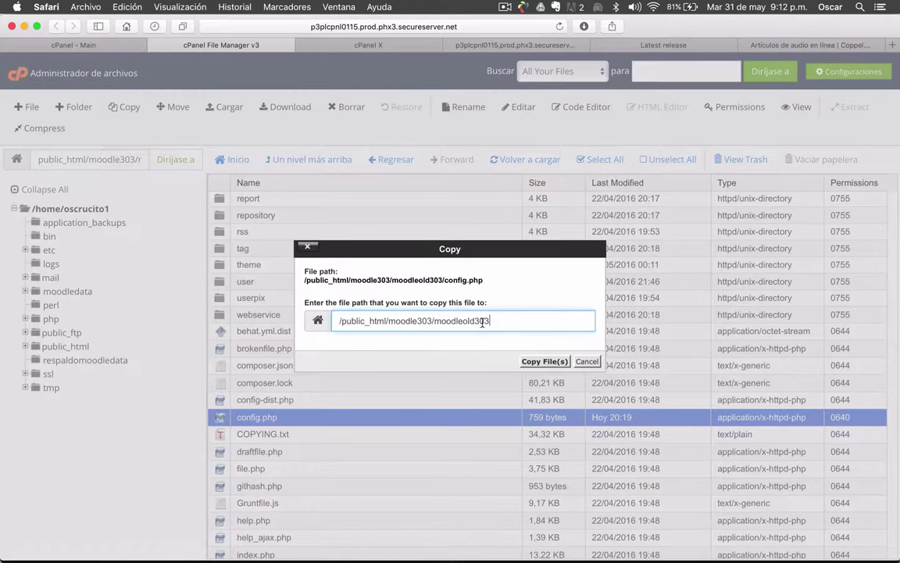
left_click_drag(490, 321, 464, 322)
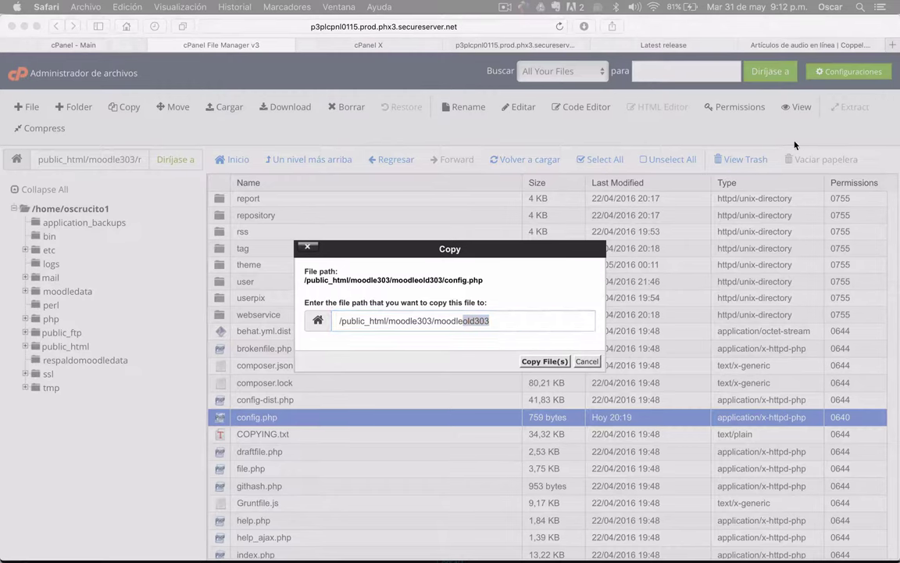
left_click(496, 320)
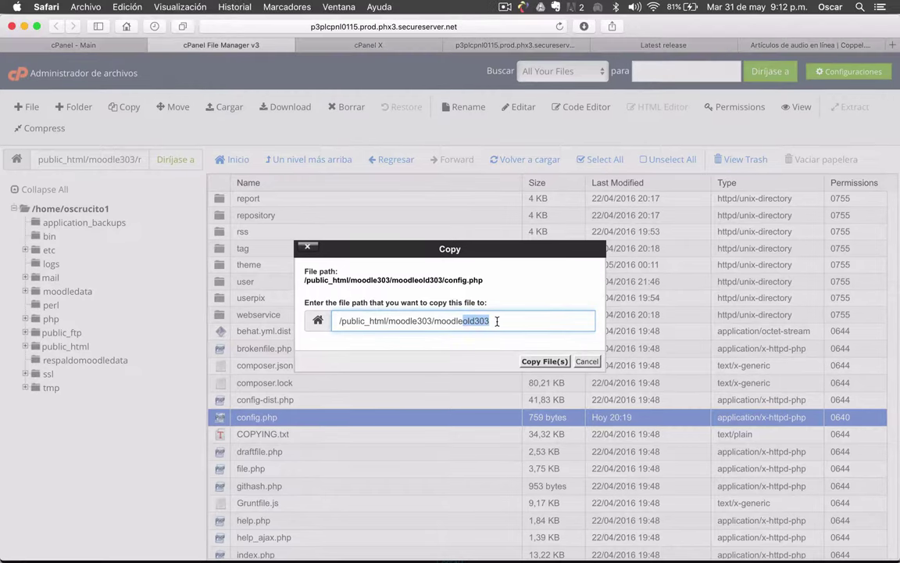
left_click_drag(497, 320, 465, 322)
type("3")
left_click(545, 361)
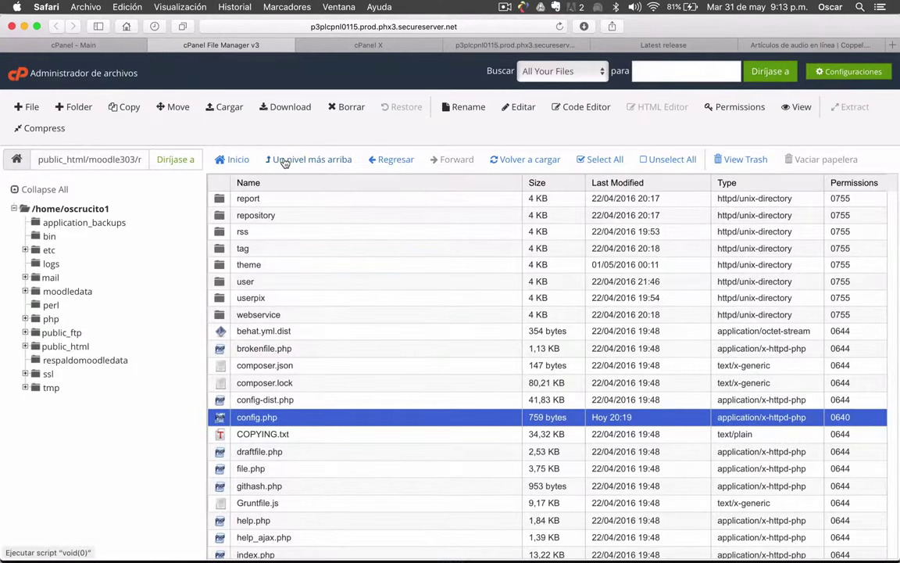
left_click(284, 162)
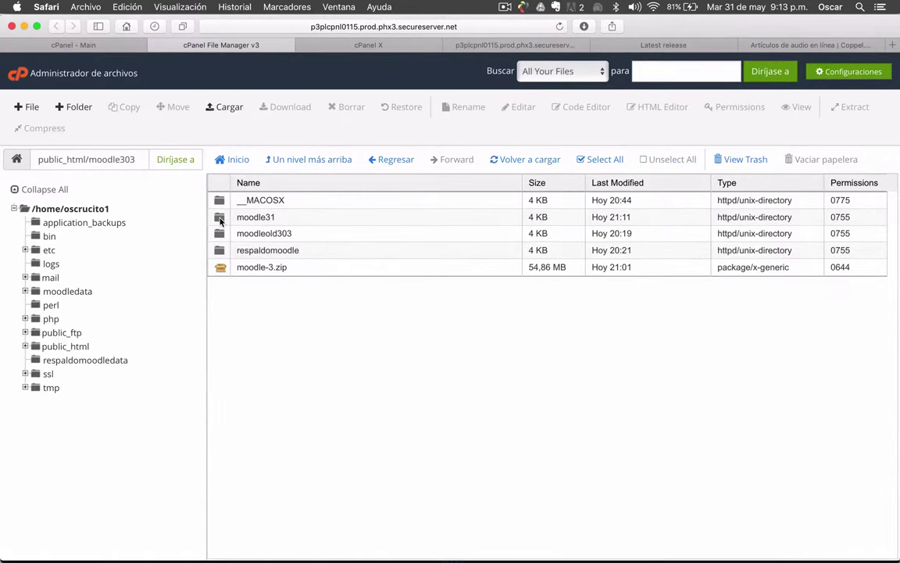
Open moodle31 and select the newly copied config.php (759 bytes).
double_click(297, 250)
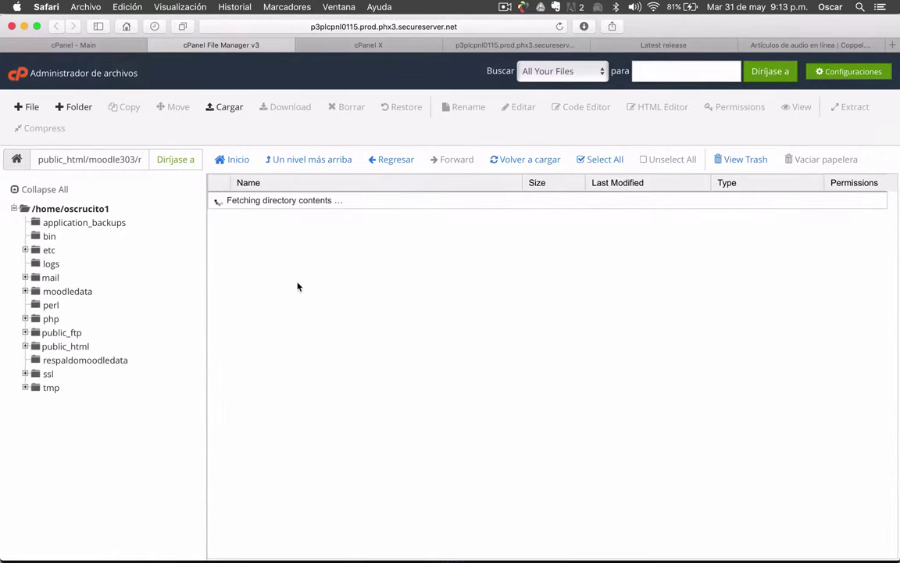
scroll(335, 407, "down", 5)
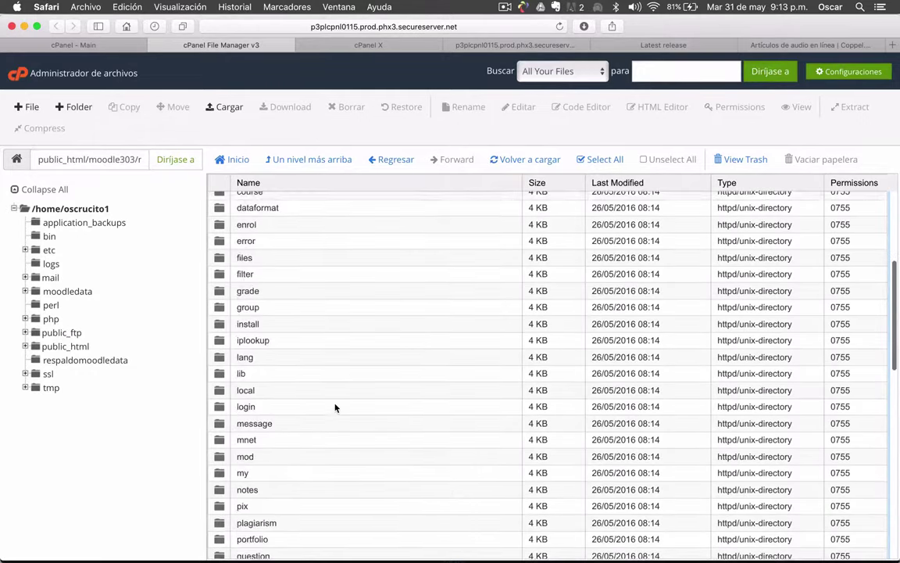
scroll(335, 407, "down", 10)
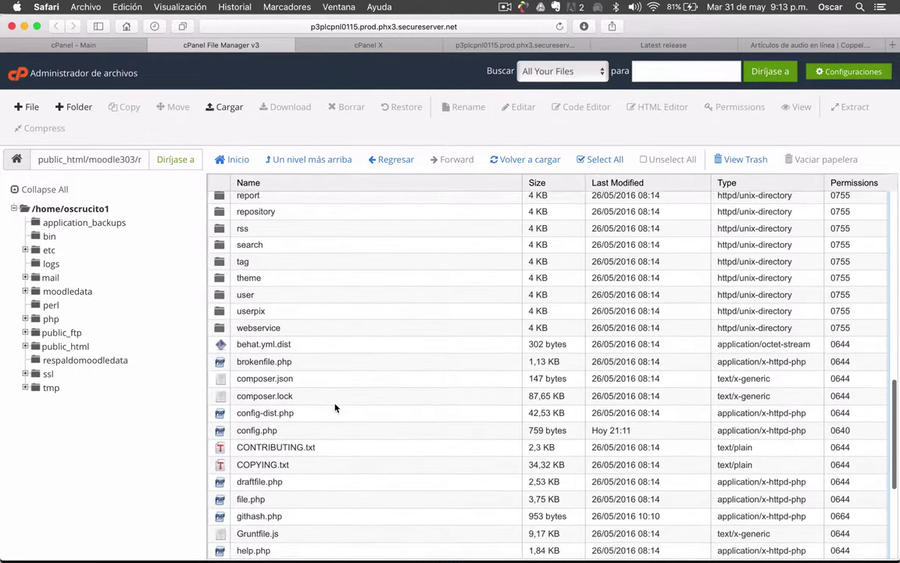
scroll(335, 407, "down", 1)
left_click(262, 407)
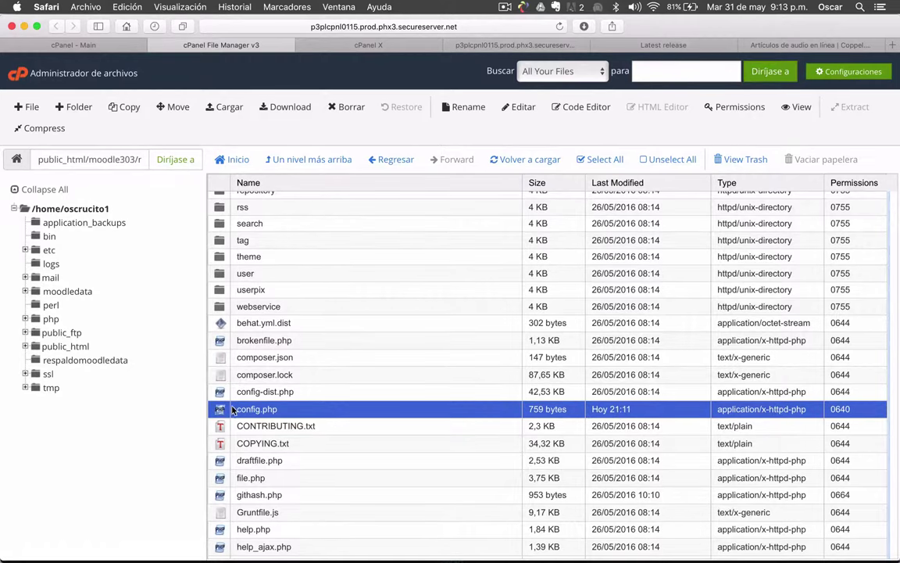
Open moodle31's config.php in the editor and check the wwwroot reading moodle303/moodle.
right_click(221, 412)
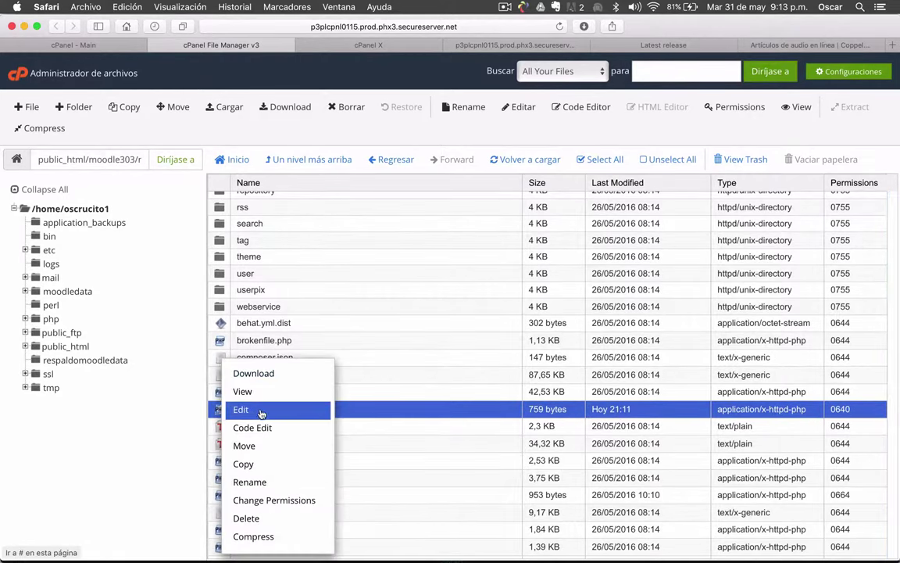
left_click(240, 408)
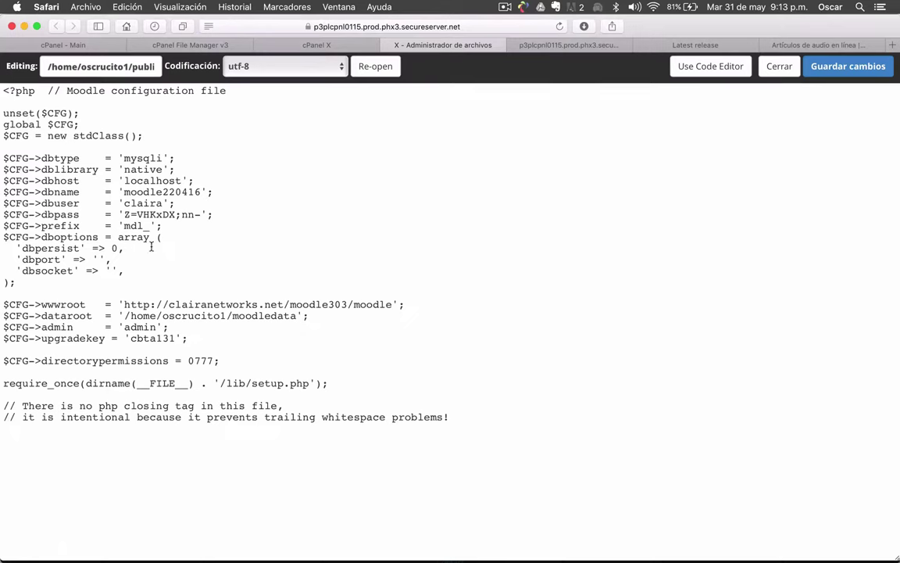
left_click(353, 304)
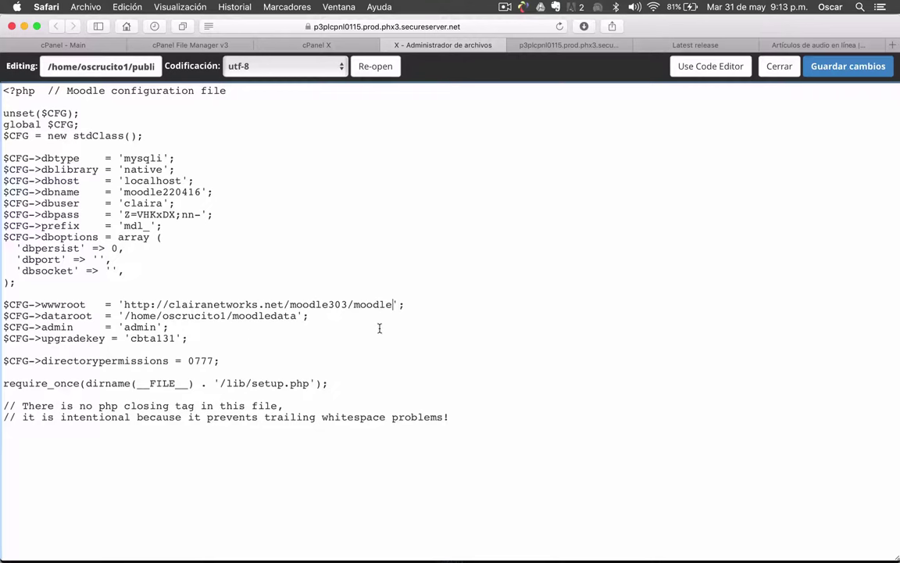
left_click(337, 305)
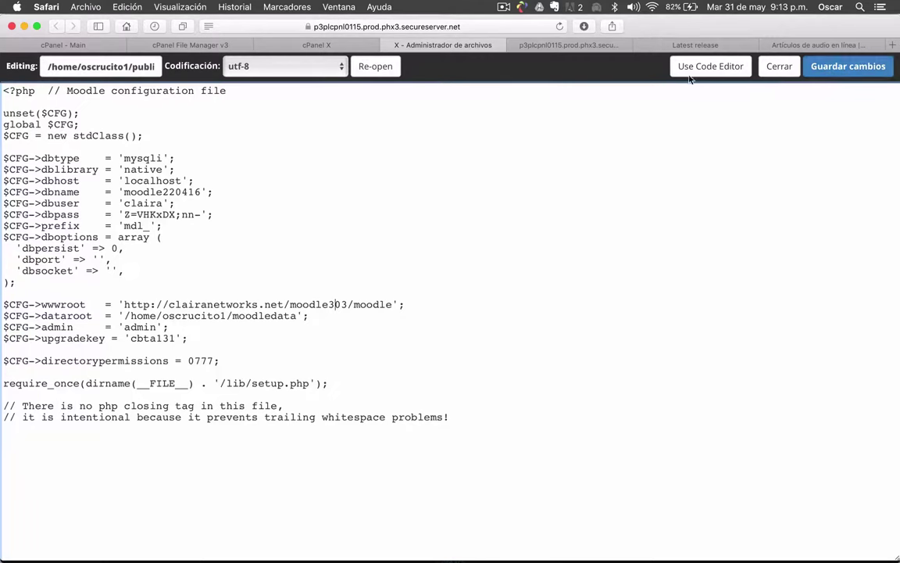
left_click(664, 45)
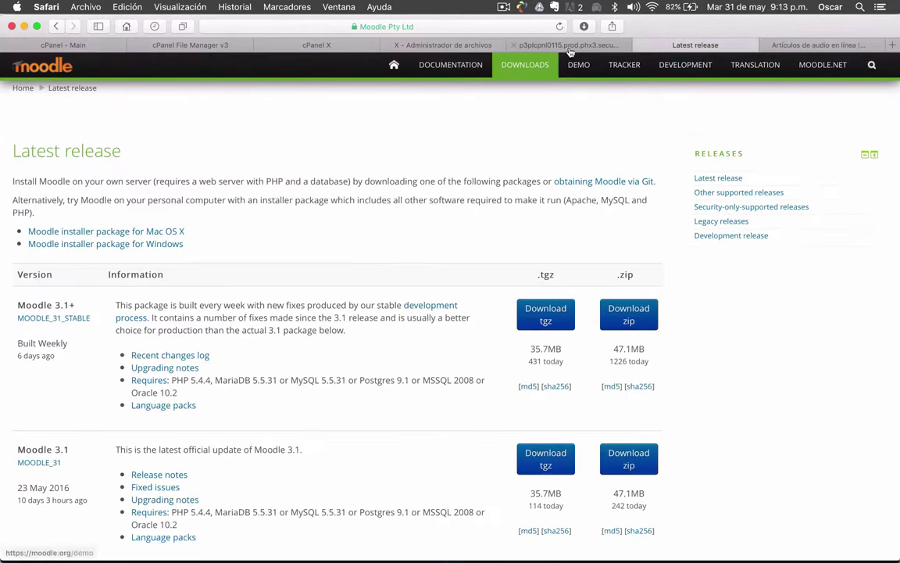
Confirm the File Manager path ends in moodle303/moodle31, then return to the config.php editor.
left_click(311, 47)
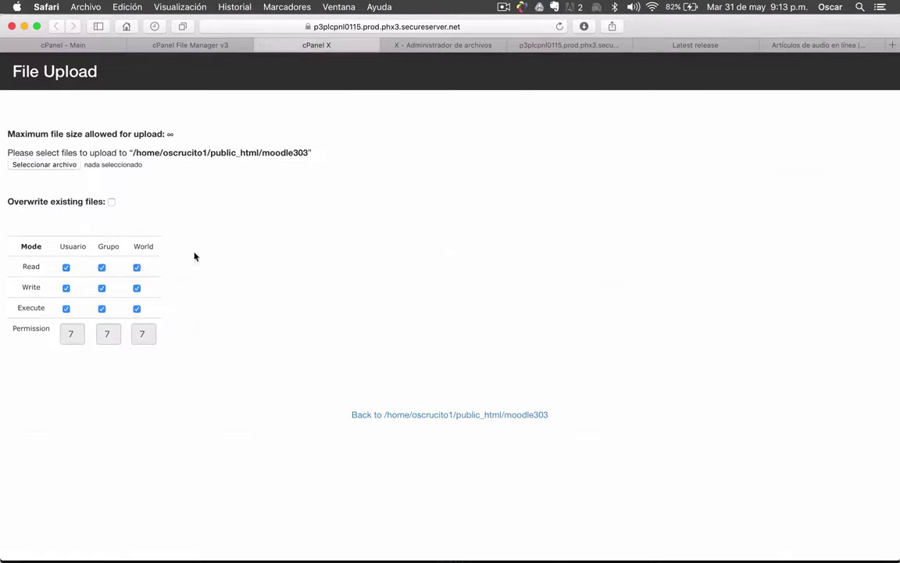
left_click(192, 46)
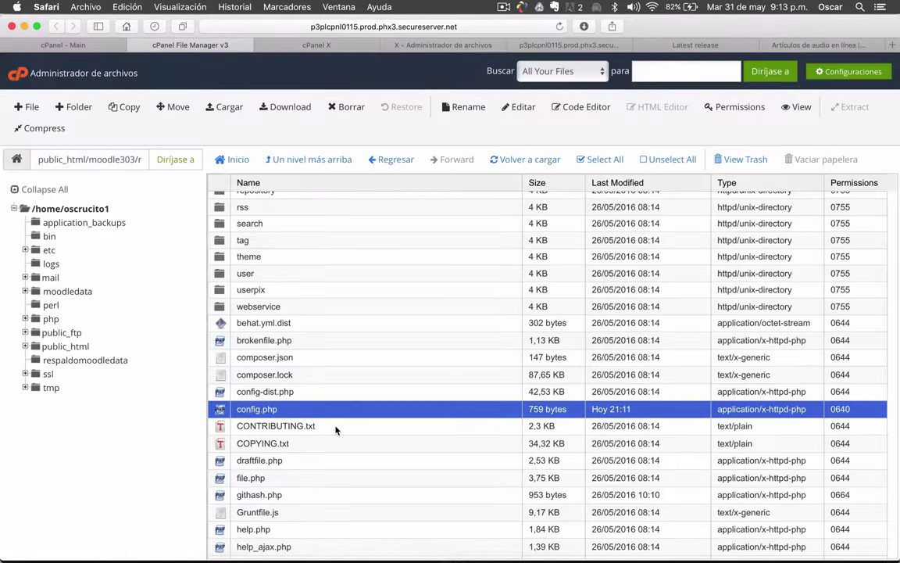
scroll(336, 429, "up", 5)
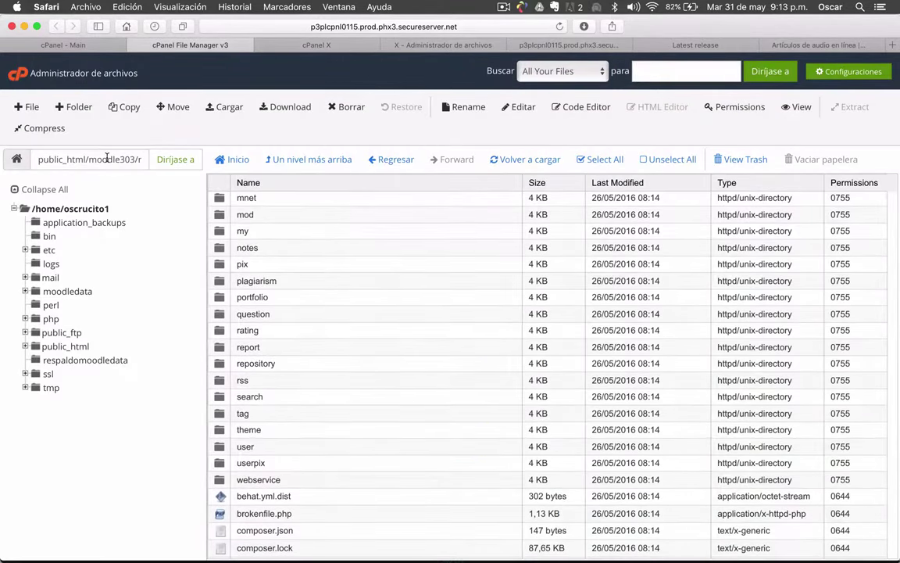
left_click(107, 159)
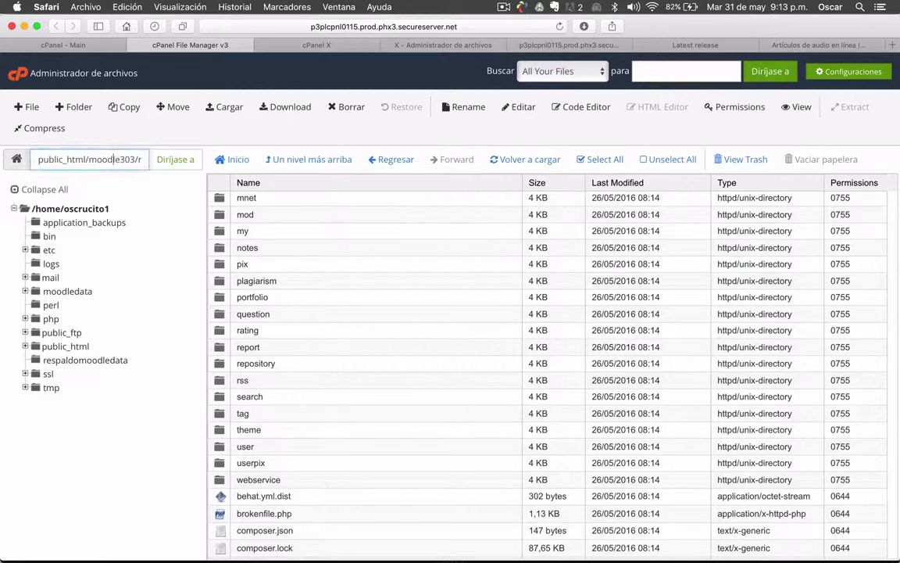
key("End")
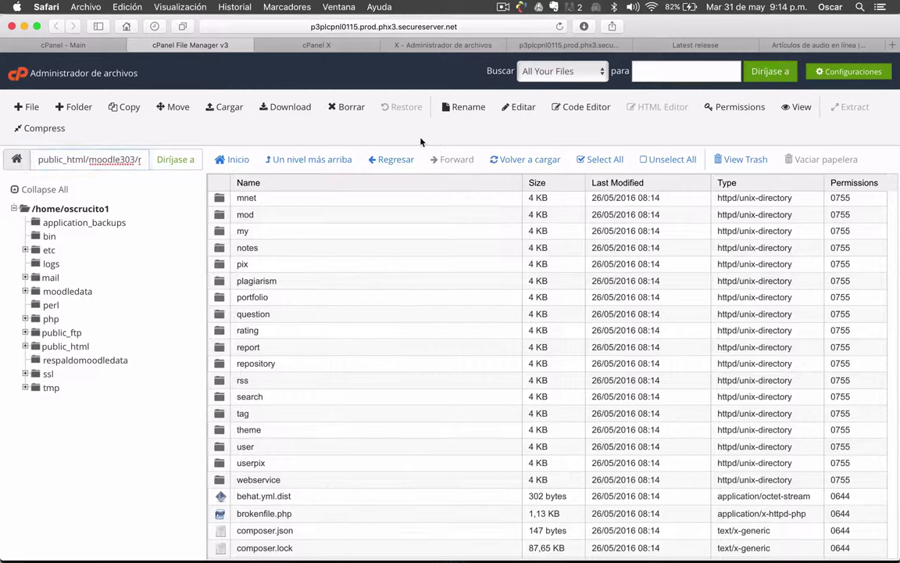
key("ctrl+Up")
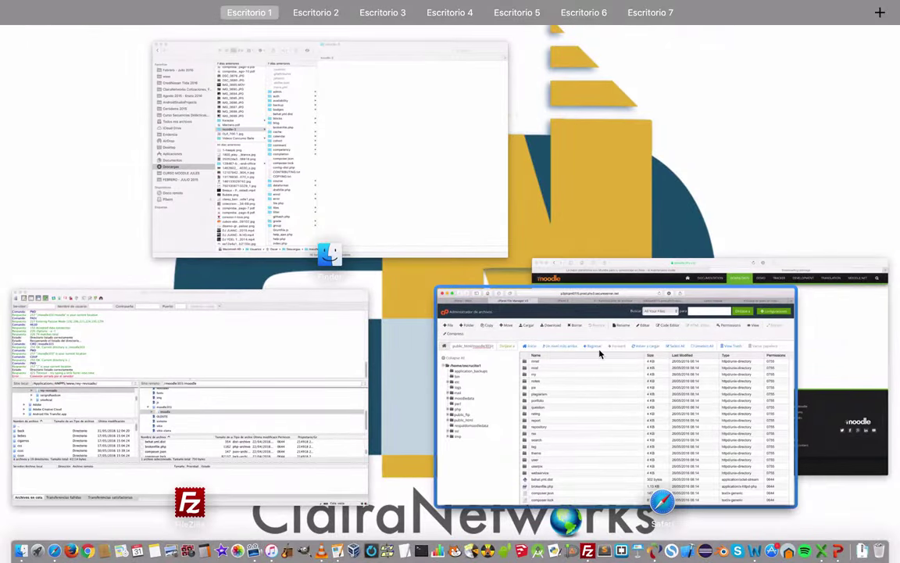
left_click(511, 351)
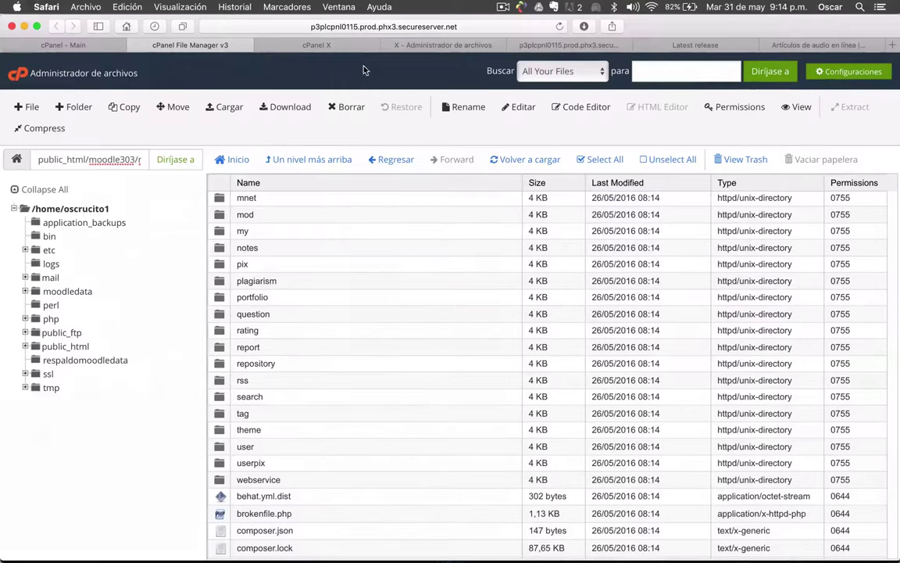
left_click(517, 43)
left_click(489, 47)
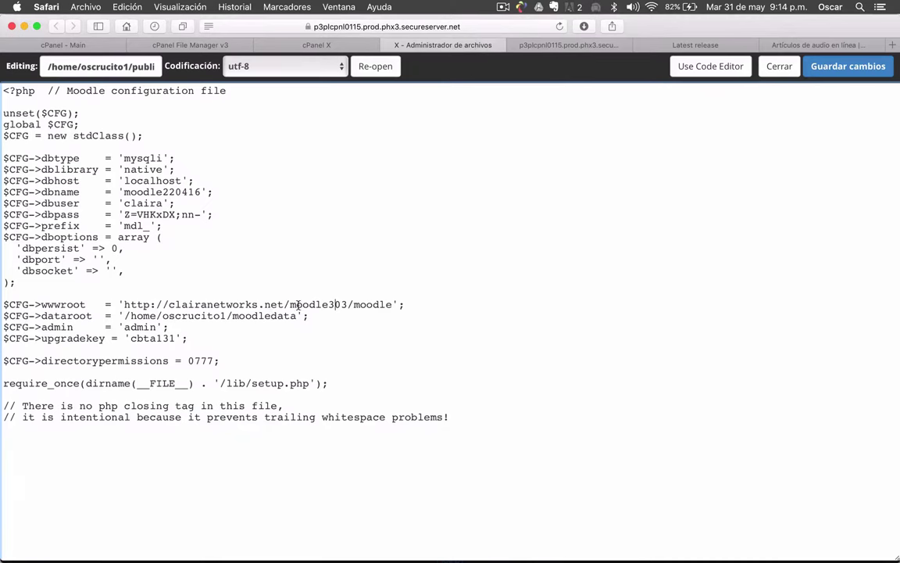
left_click(392, 305)
type("31")
left_click(836, 70)
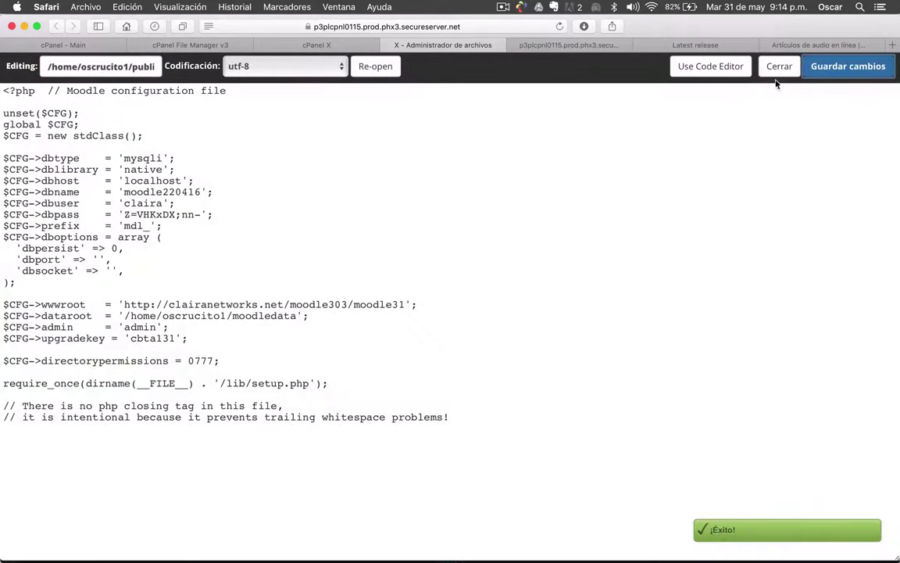
left_click(779, 67)
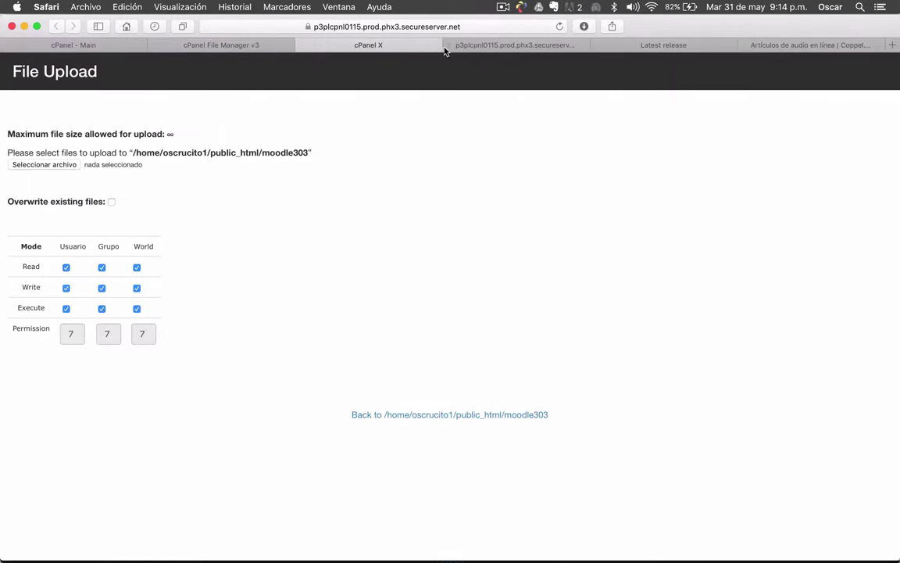
Load clairanetworks.net/moodle303/moodle31, reaching the 3.0.3 to 3.1 upgrade maintenance notice.
left_click(415, 30)
type("clairanetworks.net/")
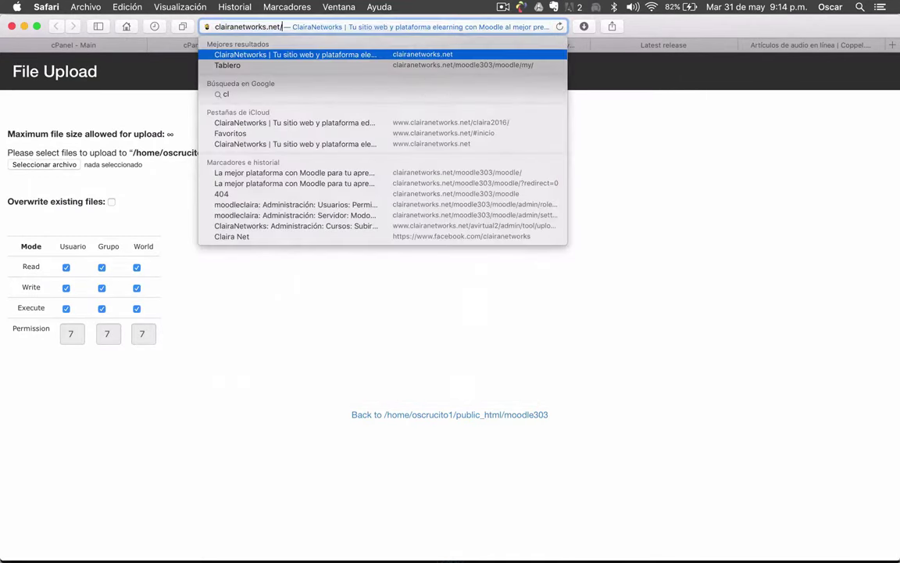
key("Return")
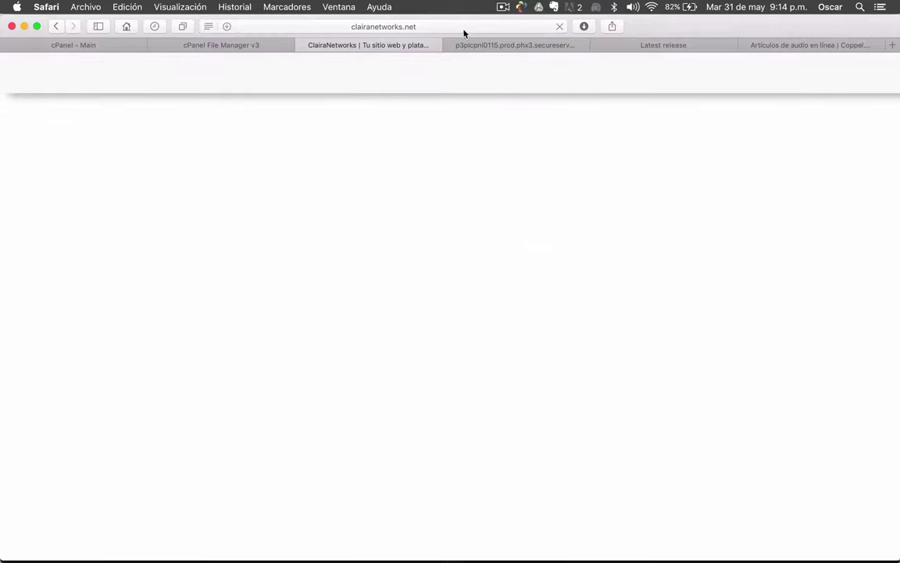
left_click(453, 32)
type("/moo")
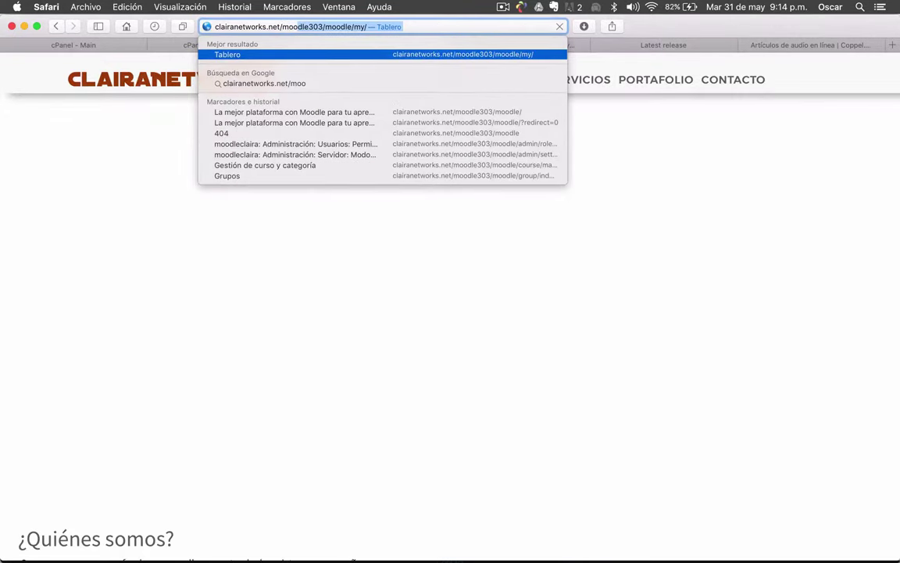
type("dle303")
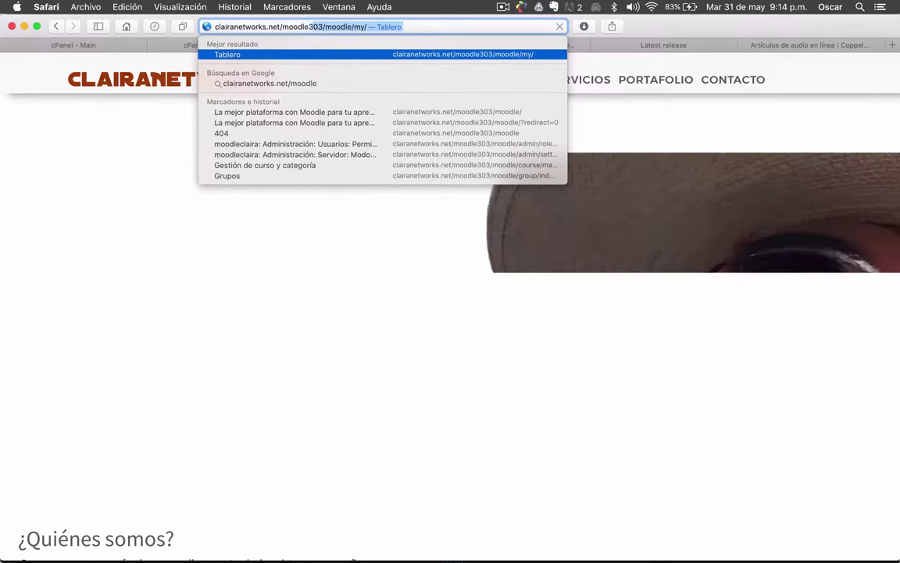
type("/")
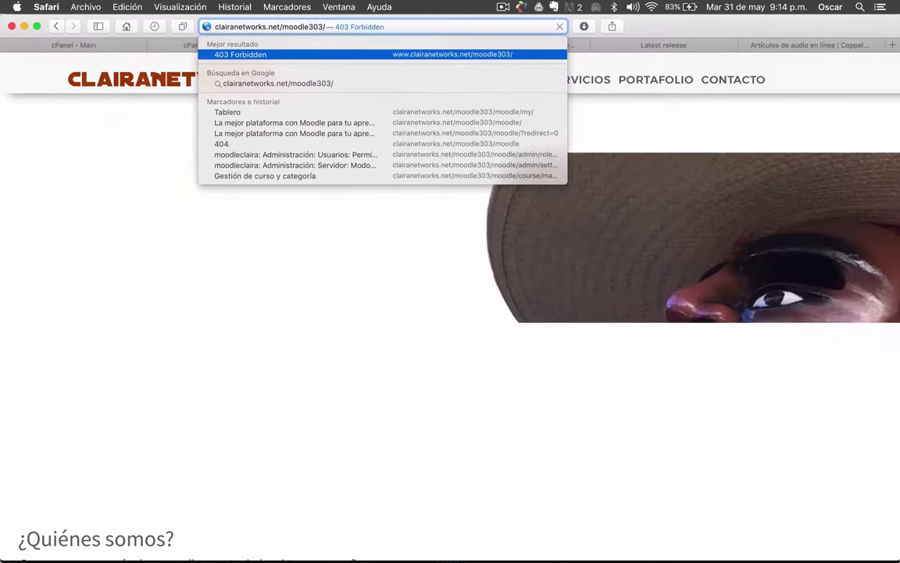
type("moodle")
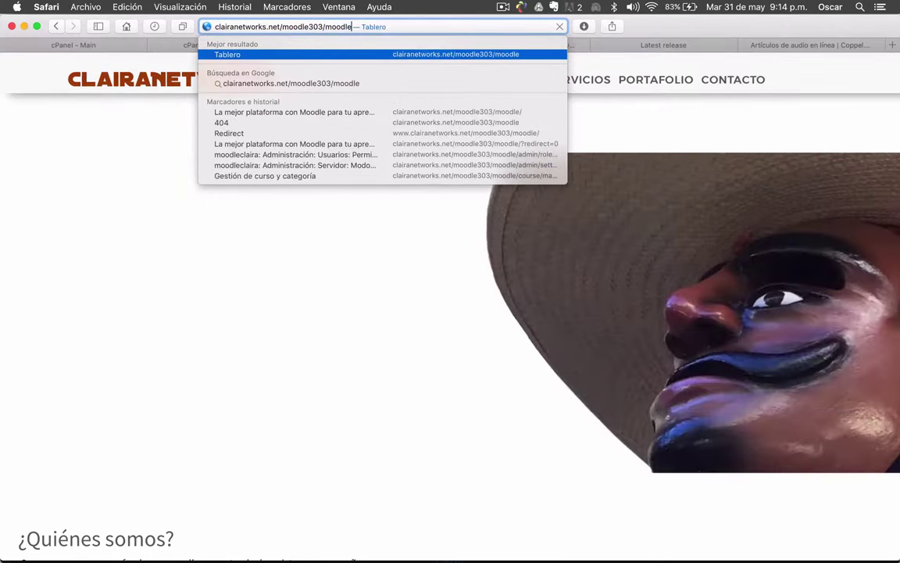
type("31")
key("Return")
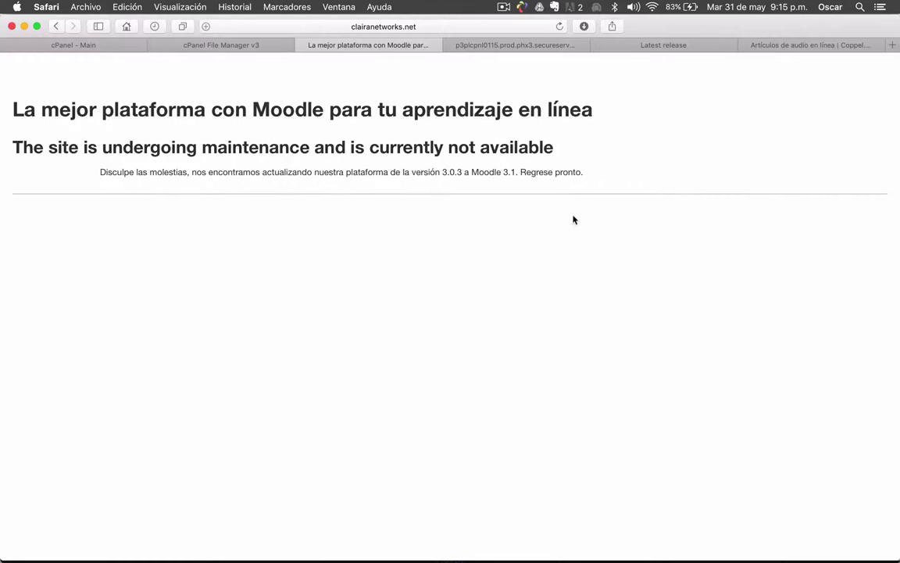
Return to File Manager and go up one level to the moodle303 folder.
left_click(217, 49)
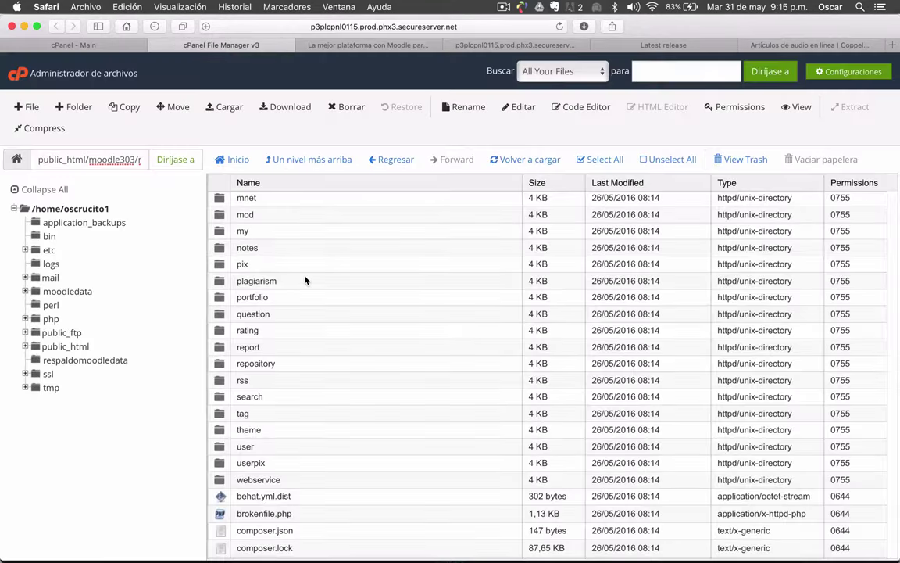
scroll(305, 280, "up", 1)
scroll(305, 280, "up", 3)
scroll(444, 444, "up", 10)
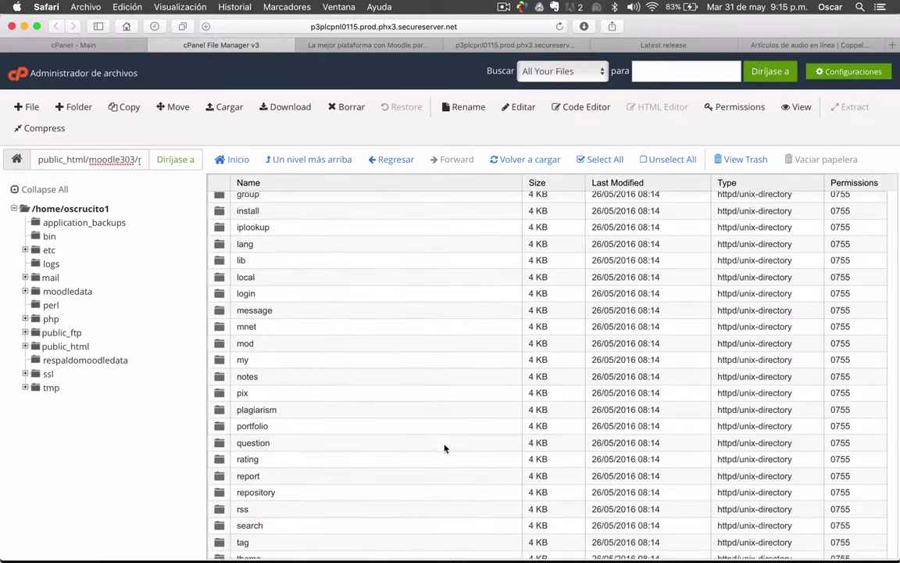
left_click(283, 161)
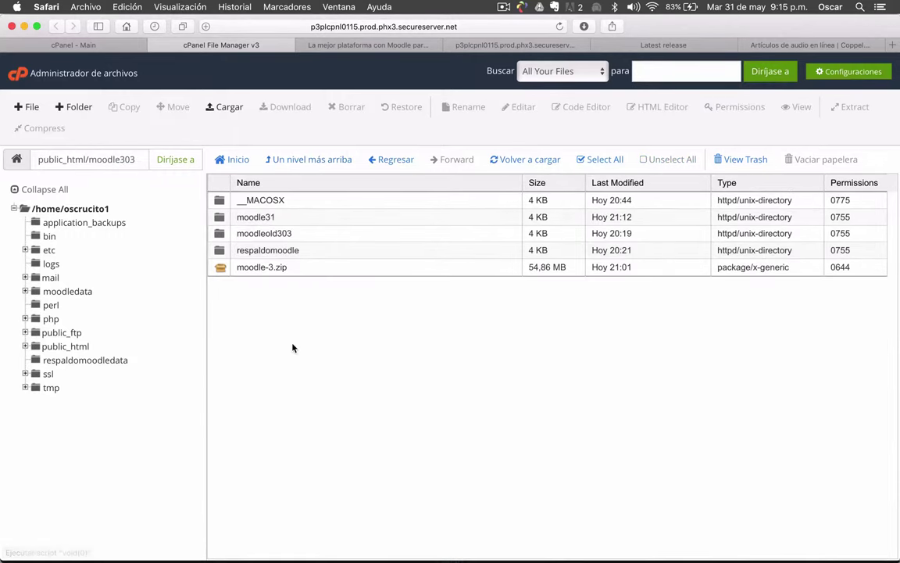
Rename moodle31 to moodle by dropping the trailing 1, then open the folder.
left_click(262, 216)
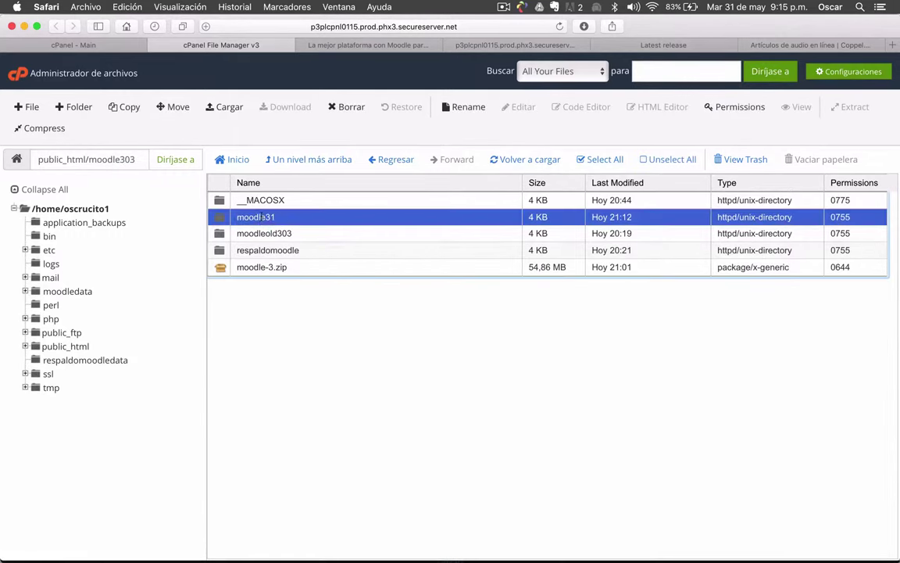
left_click(270, 216)
double_click(273, 217)
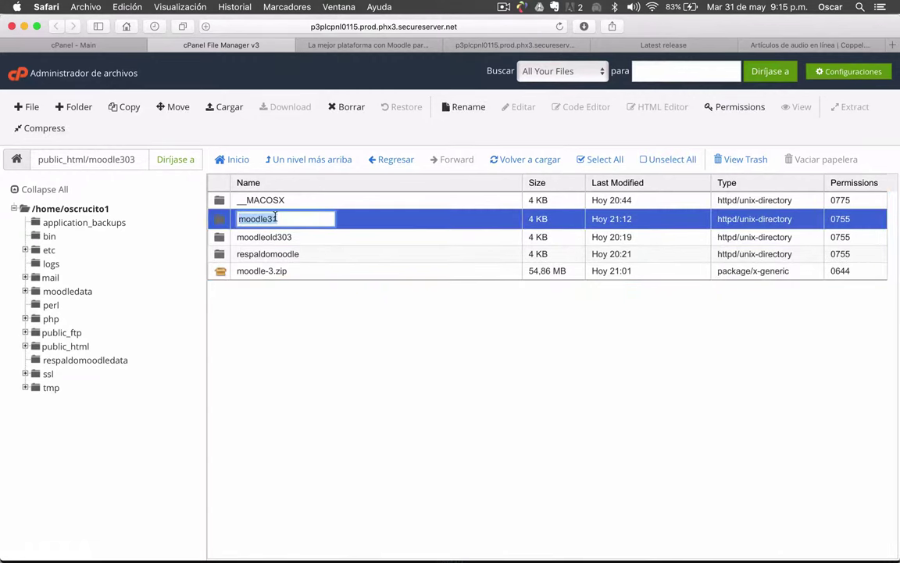
left_click(272, 218)
key("BackSpace")
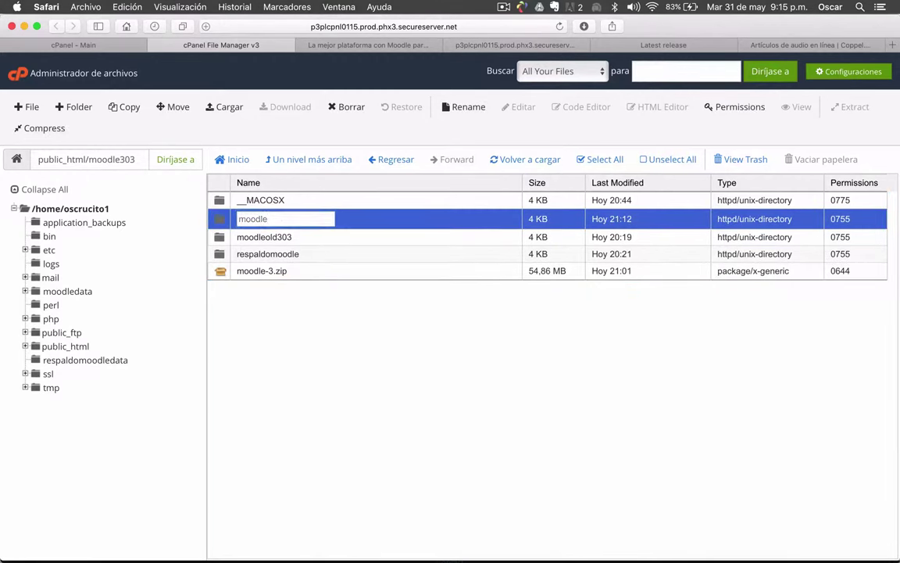
key("Return")
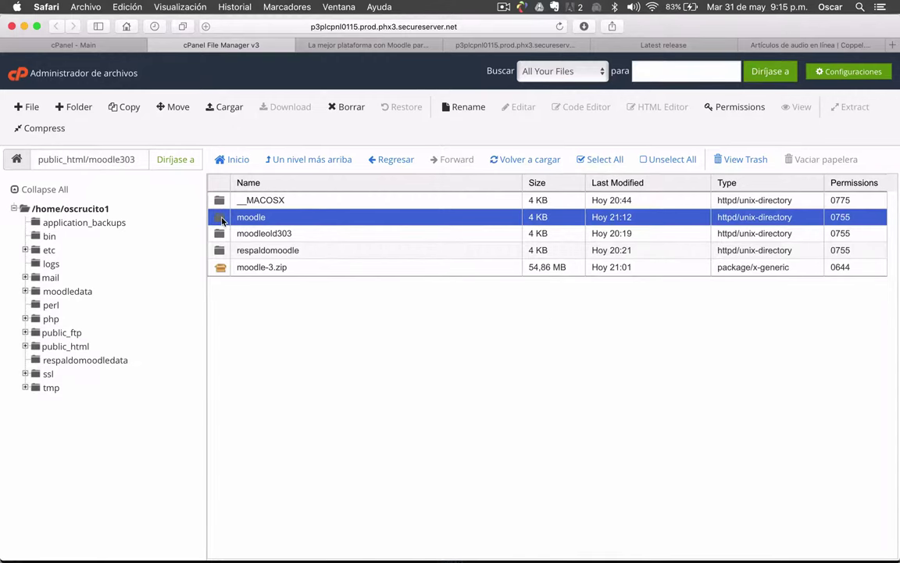
double_click(222, 217)
scroll(346, 367, "down", 15)
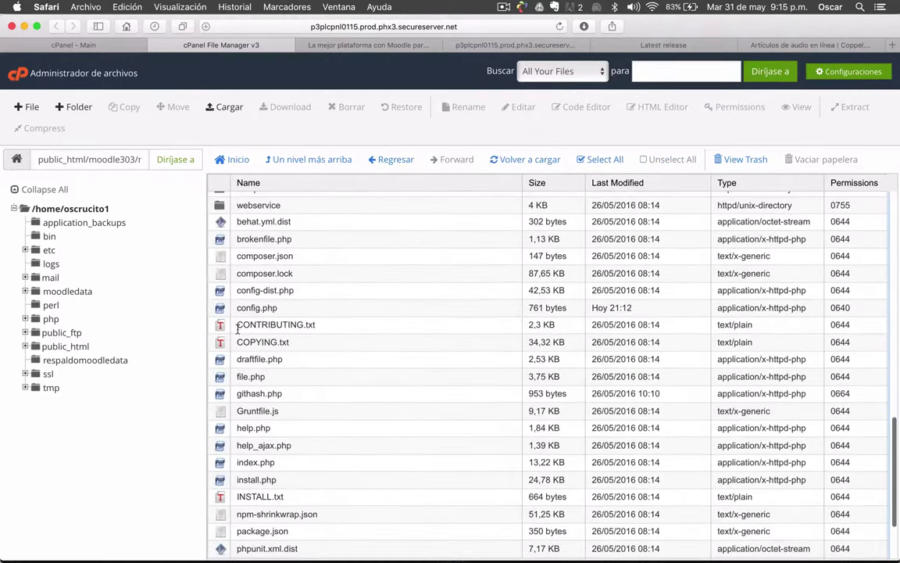
left_click(221, 310)
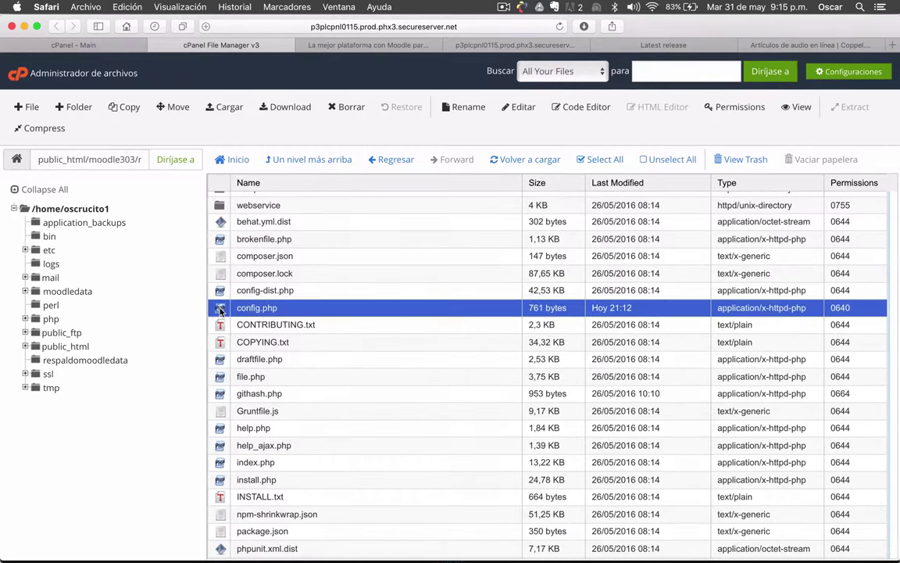
left_click(515, 108)
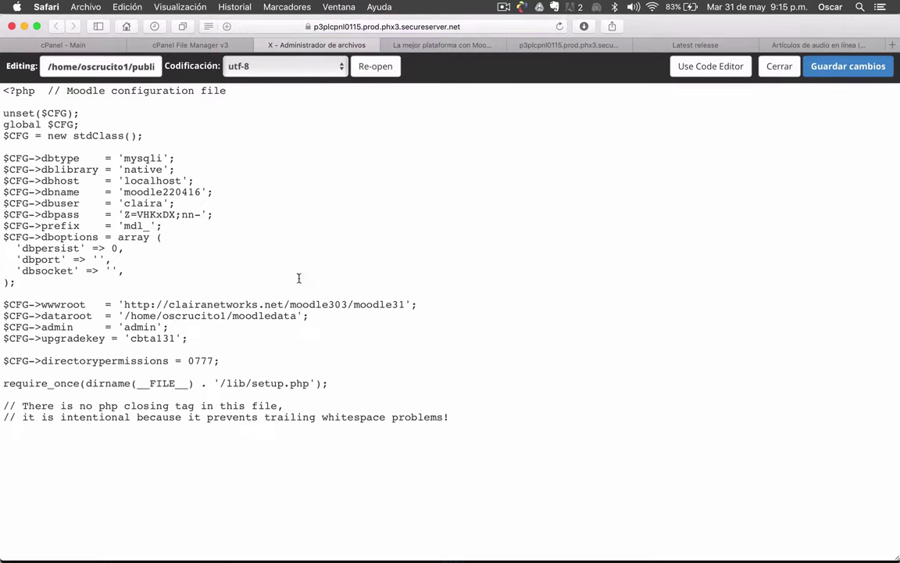
left_click(405, 305)
key("BackSpace")
key("BackSpace")
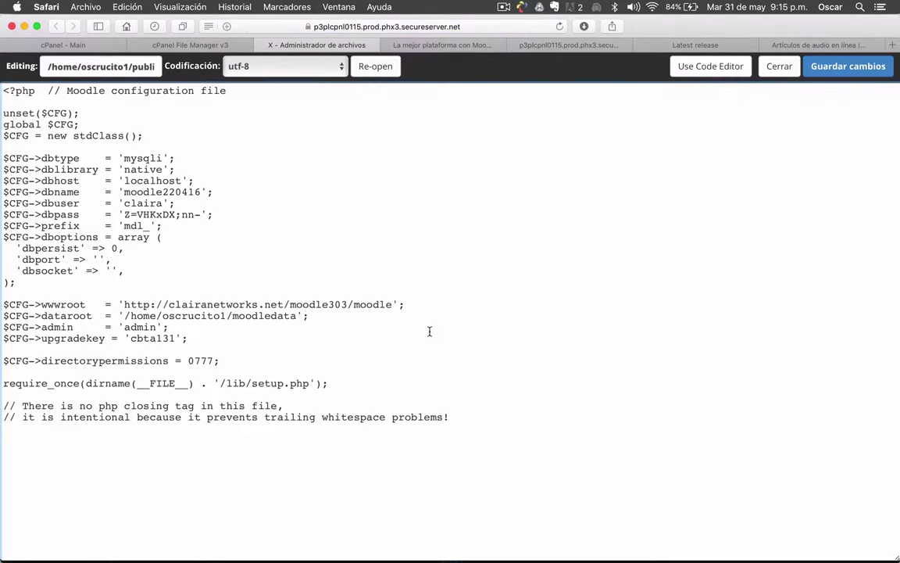
left_click(813, 68)
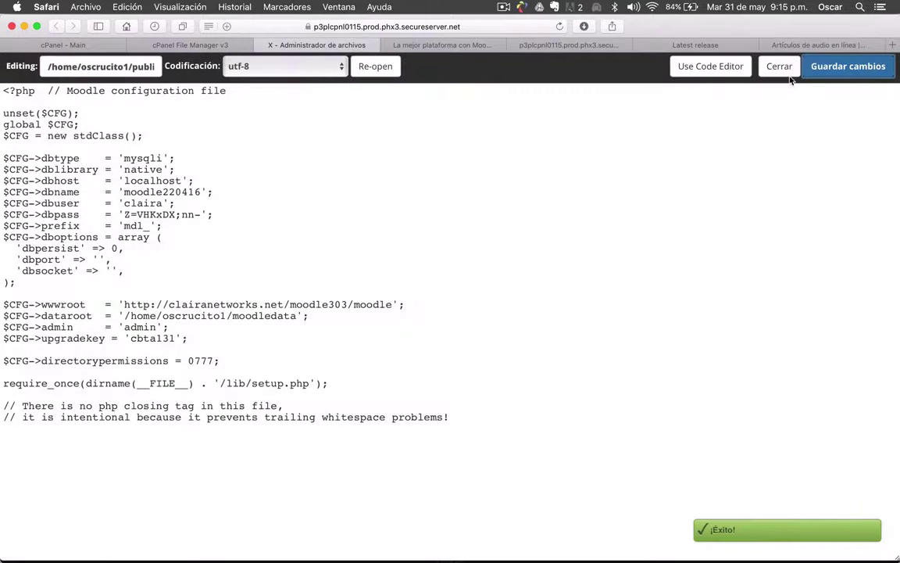
left_click(773, 69)
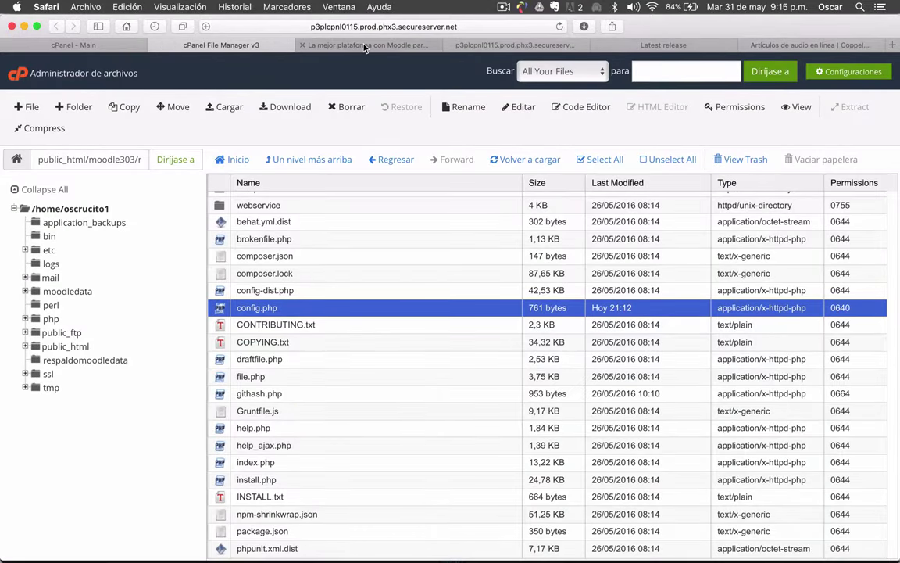
Point the site tab at clairanetworks.net/moodle303/moodle/ to reach the maintenance-mode login page.
left_click(328, 44)
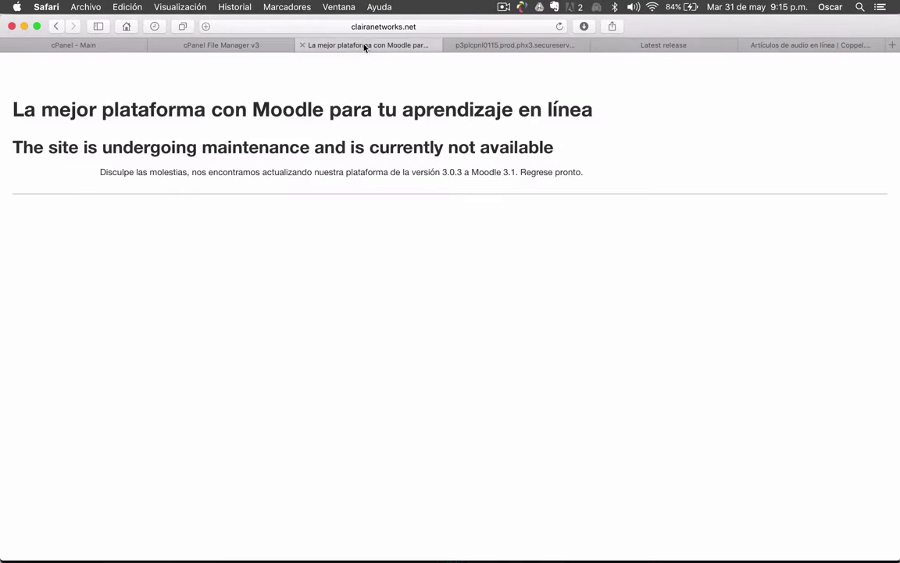
left_click(450, 31)
left_click(679, 257)
left_click(411, 27)
left_click(364, 27)
key("BackSpace")
key("BackSpace")
key("BackSpace")
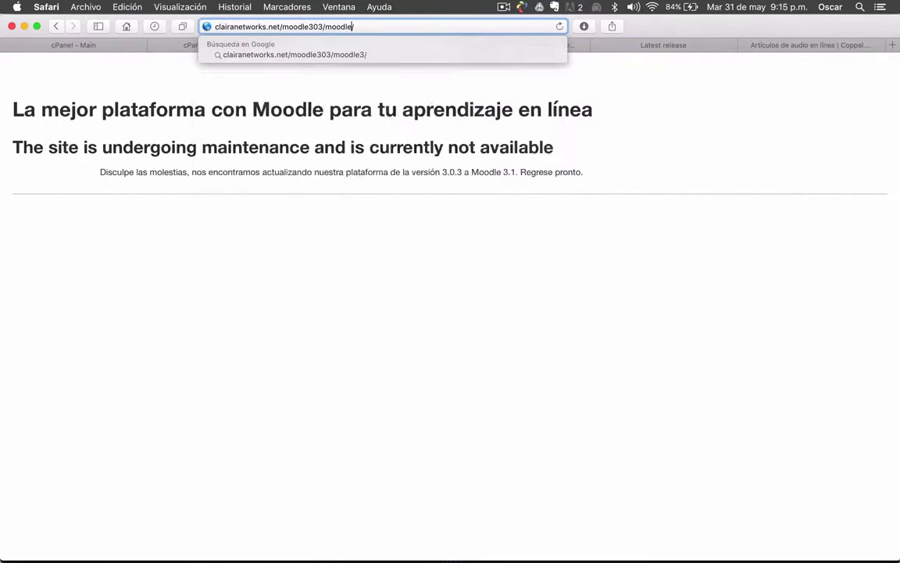
key("Return")
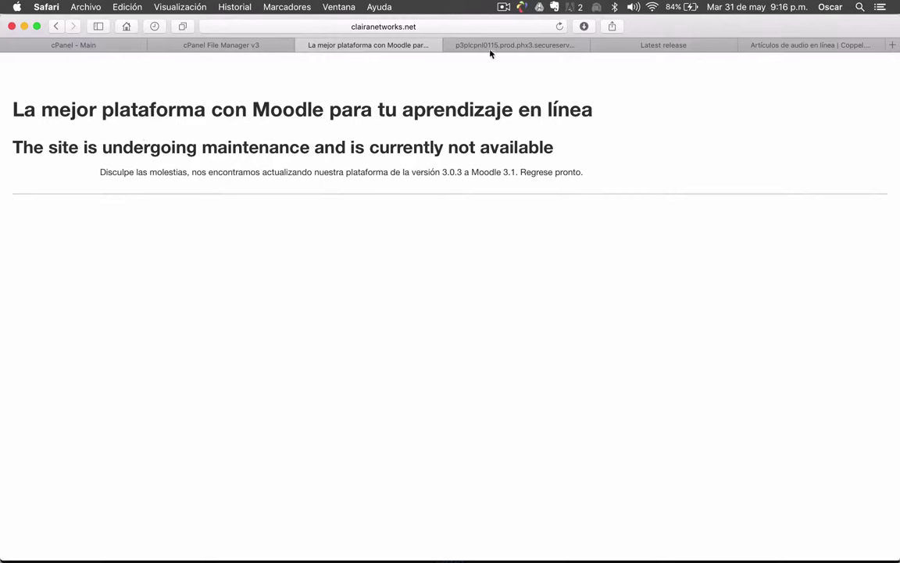
left_click(450, 30)
left_click(421, 29)
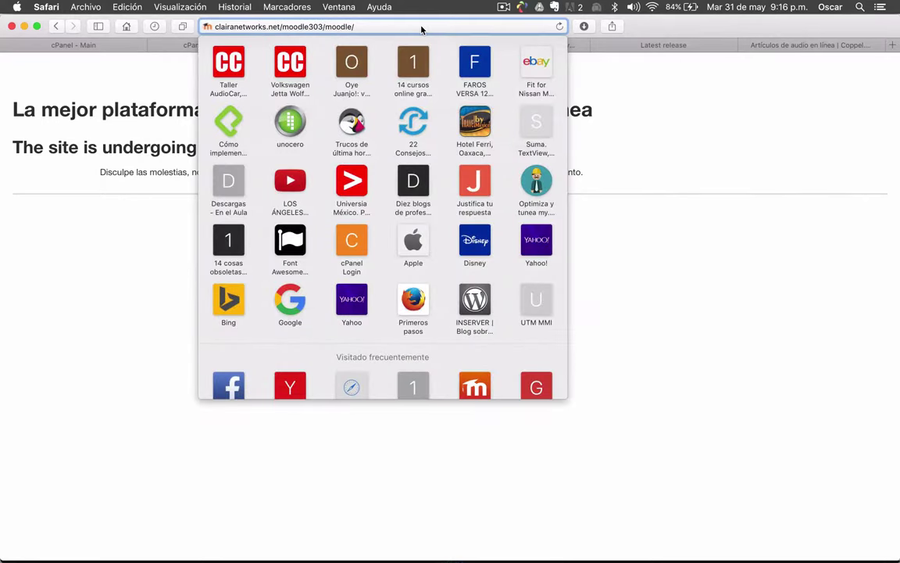
type("a")
key("Return")
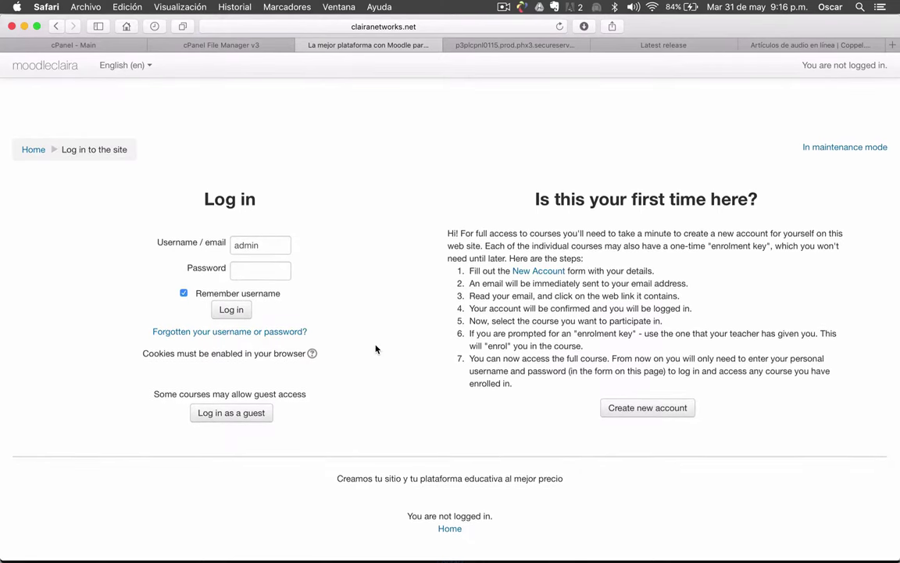
Log in with the saved administrator credentials and go to the Tablero dashboard.
left_click(257, 249)
left_click(262, 261)
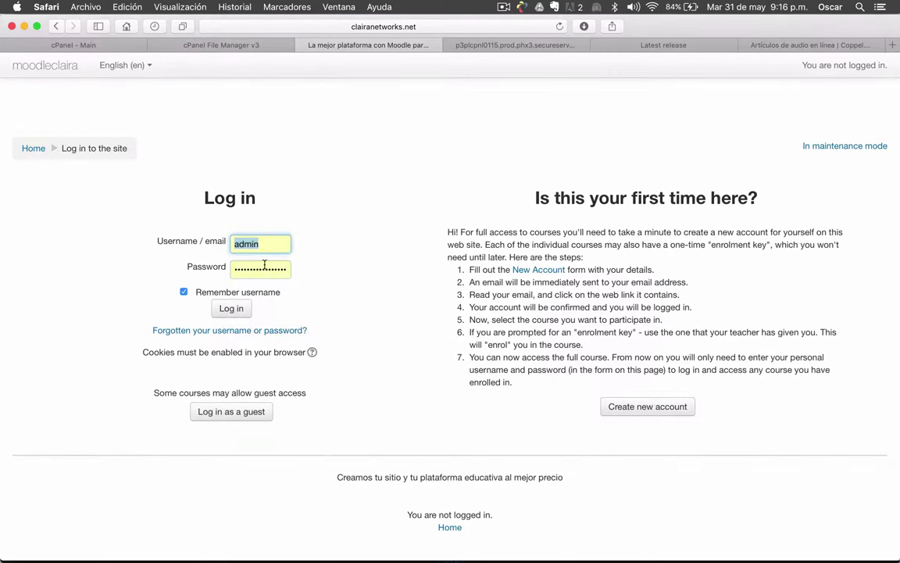
left_click(229, 306)
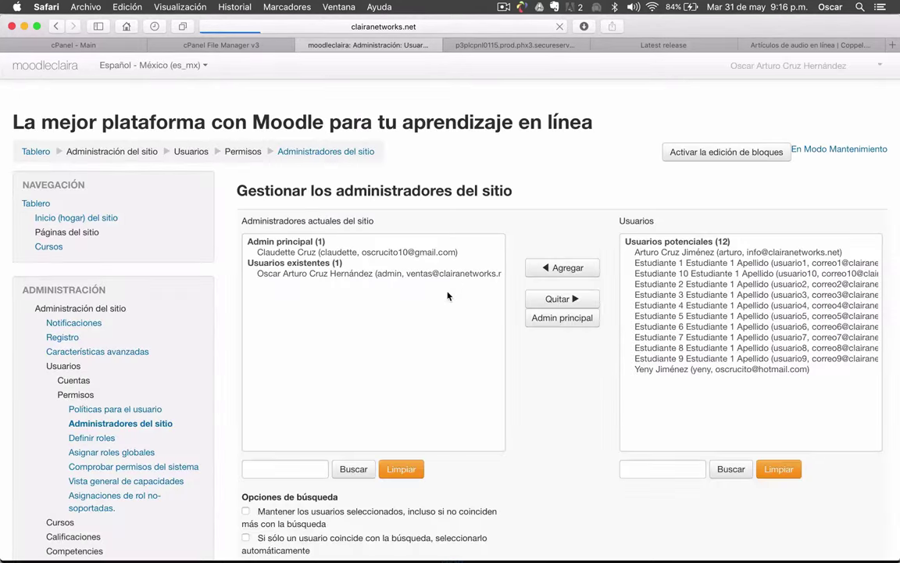
scroll(551, 217, "down", 10)
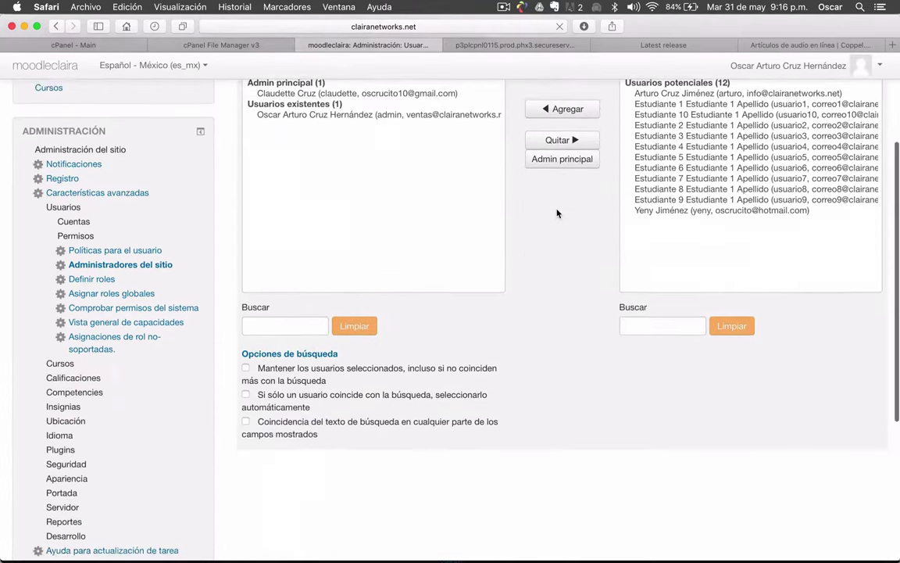
scroll(558, 214, "up", 10)
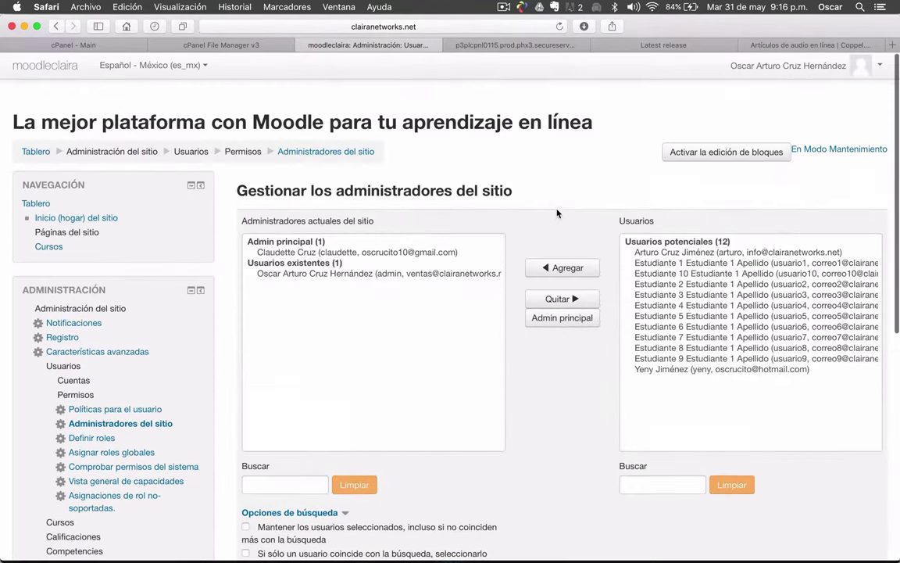
left_click(28, 151)
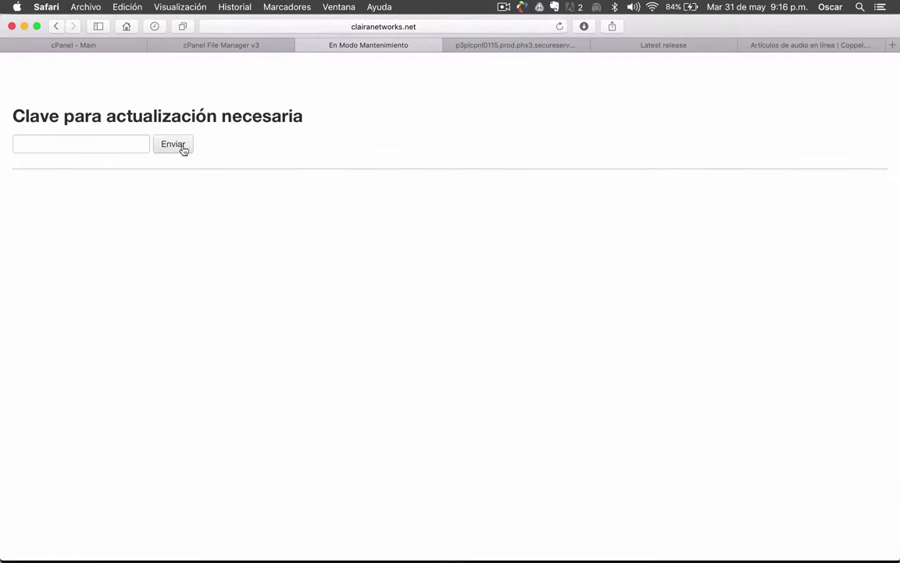
Enter the site's upgrade key in the key field and submit it with Enviar.
double_click(49, 112)
left_click(102, 113)
left_click(110, 138)
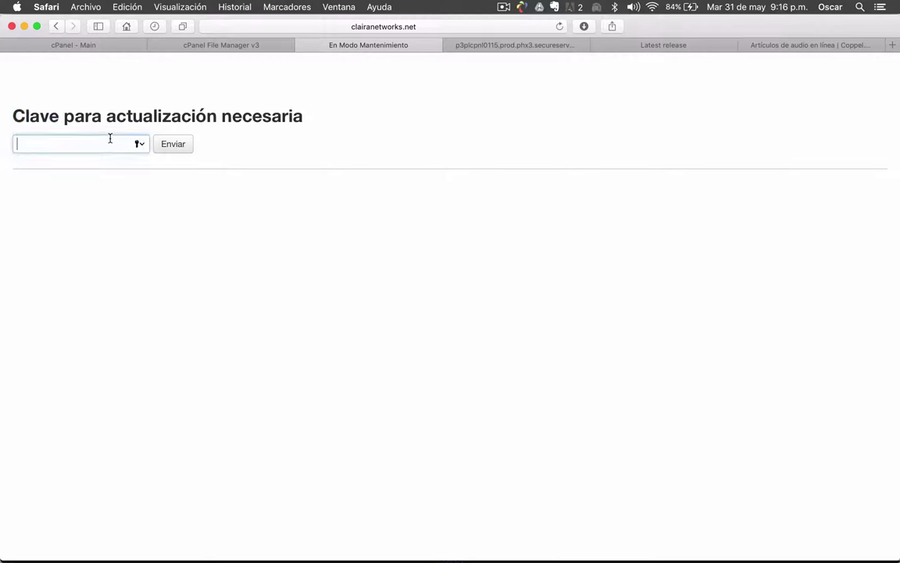
type("•••••••")
left_click(168, 145)
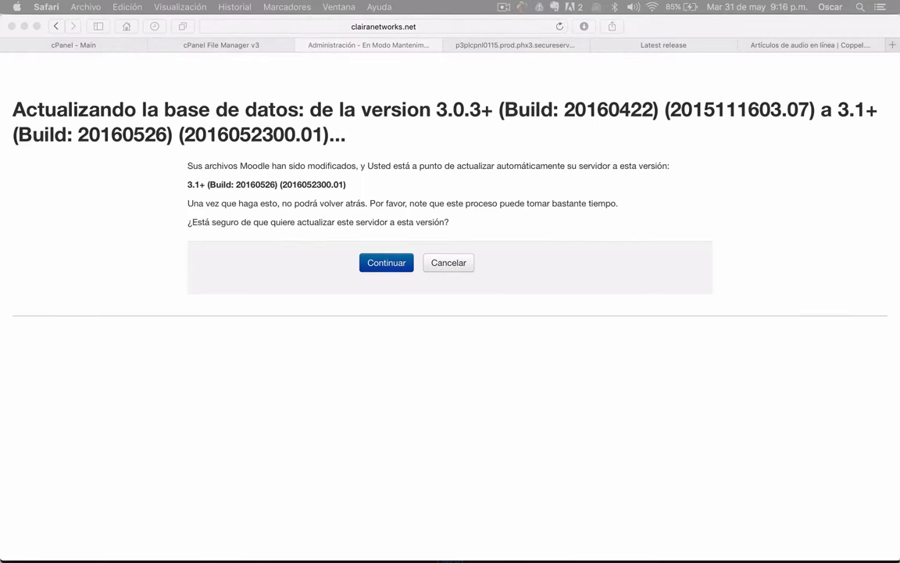
Press Continuar to confirm the database upgrade from 3.0.3+ to Moodle 3.1+.
left_click(515, 209)
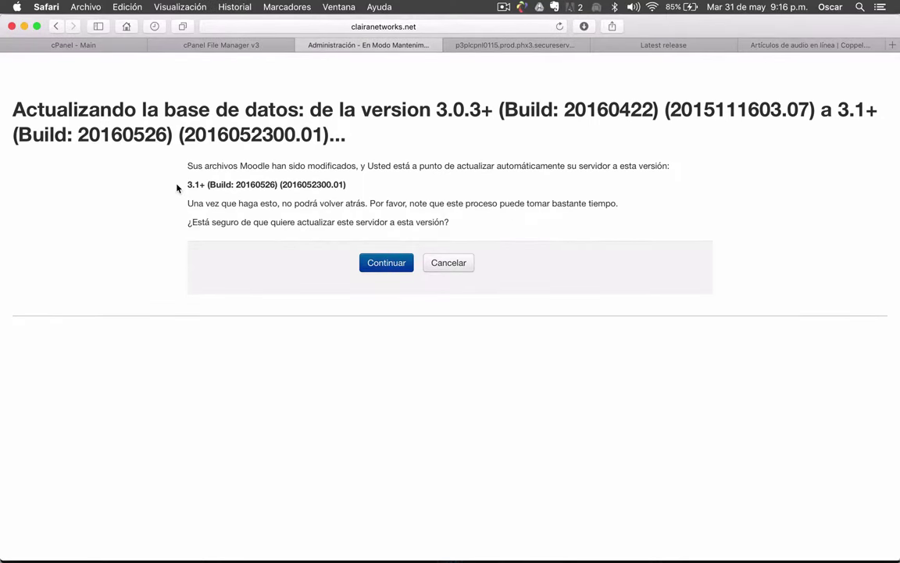
scroll(97, 221, "up", 1)
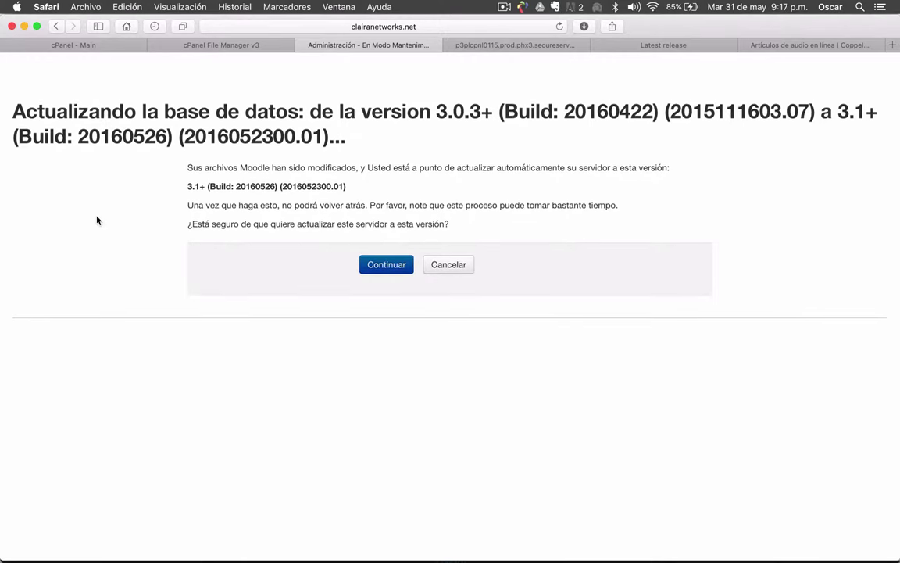
scroll(97, 220, "down", 1)
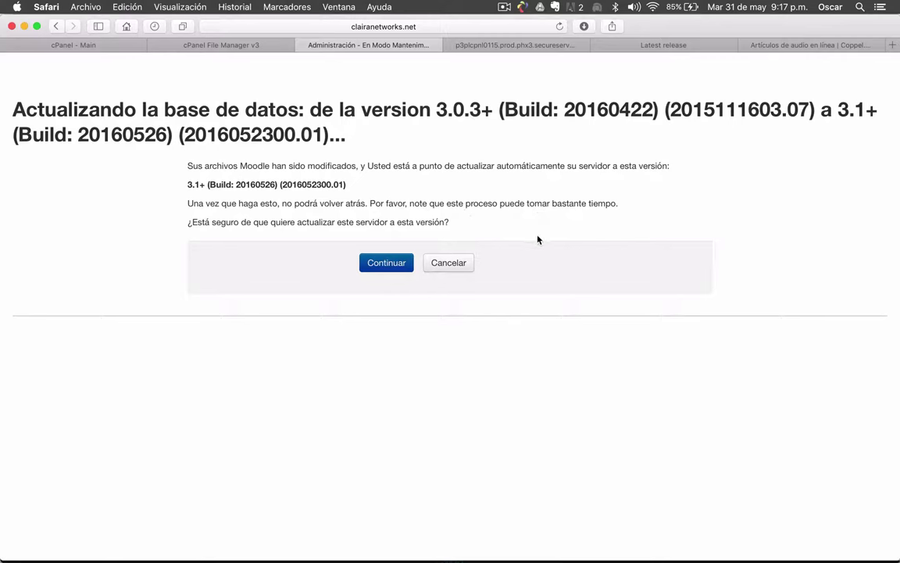
left_click(387, 266)
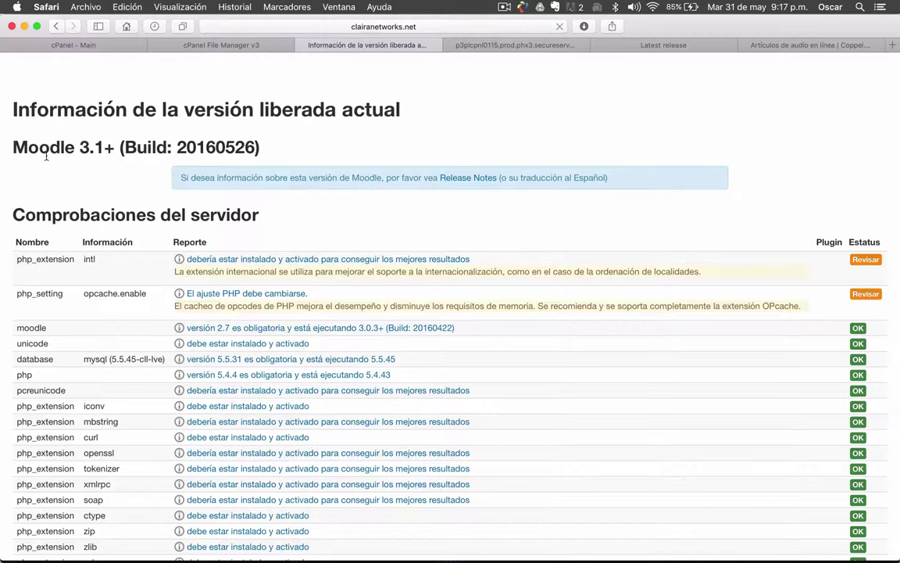
Review the server checks down to the bottom and press Continuar to reach the plugin check.
left_click(380, 27)
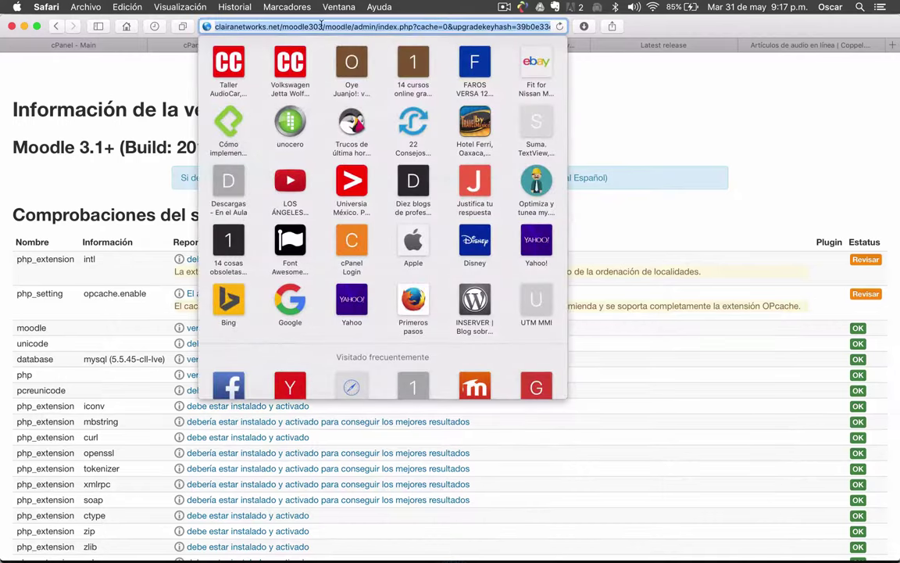
left_click(81, 150)
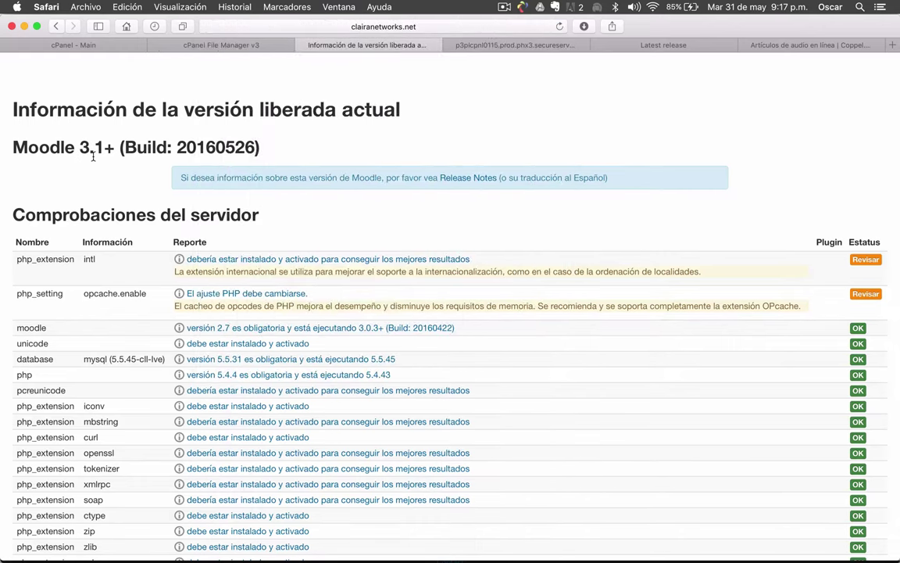
scroll(114, 154, "down", 2)
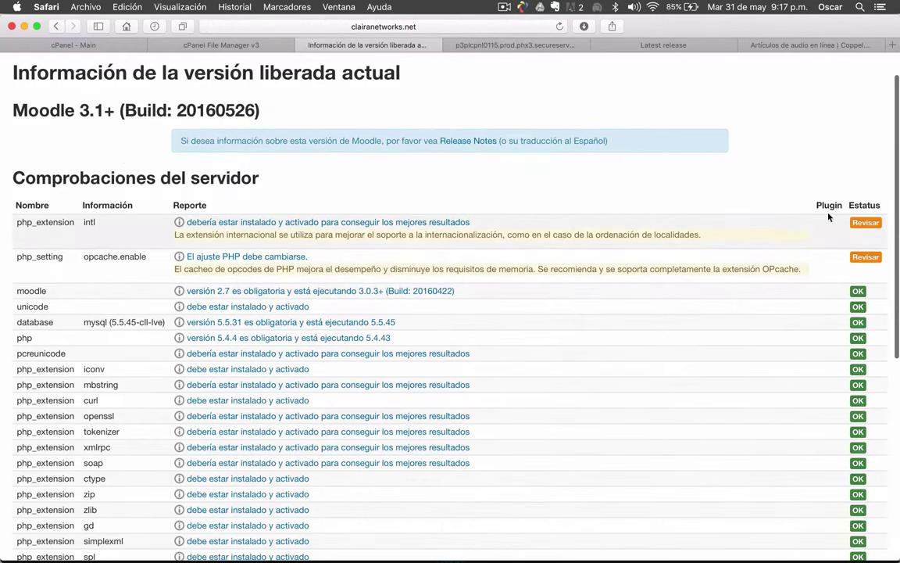
scroll(773, 184, "down", 5)
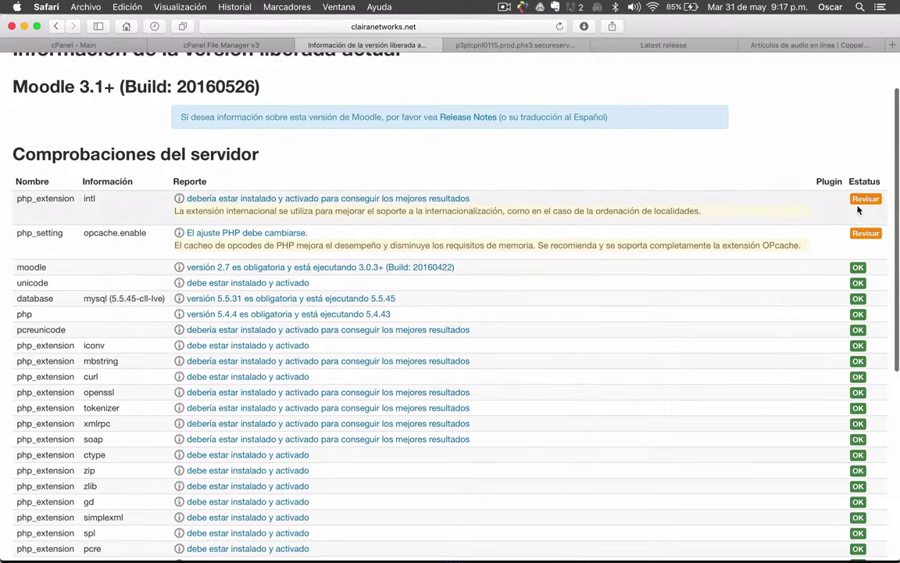
scroll(864, 198, "down", 10)
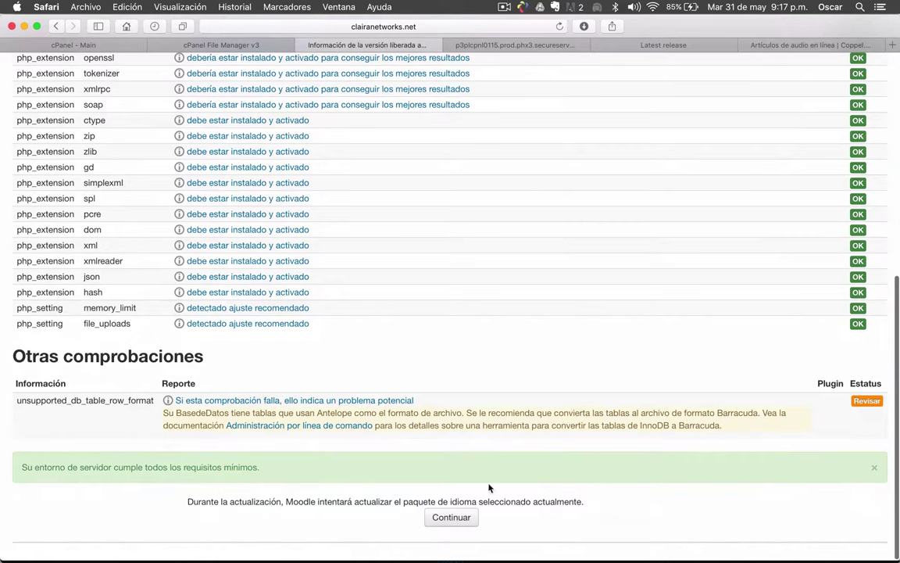
left_click(449, 517)
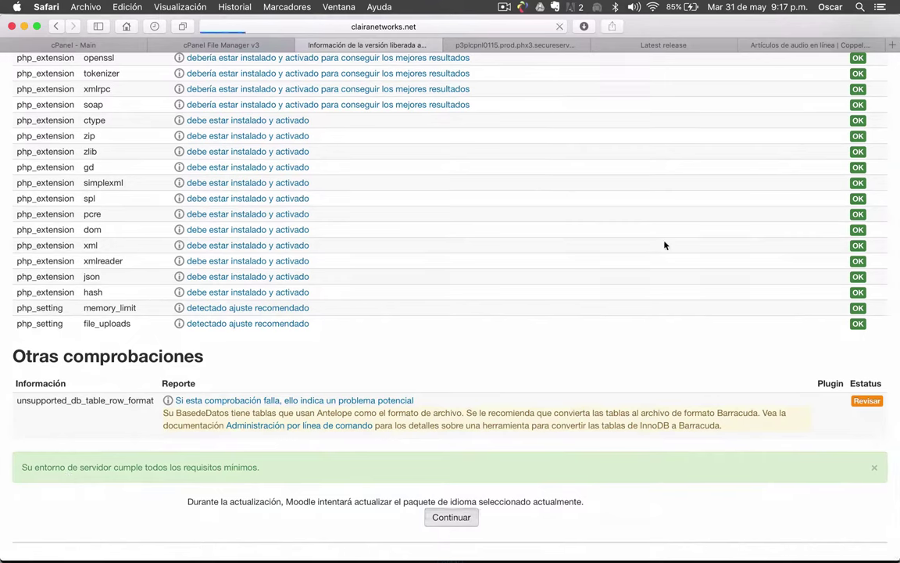
scroll(664, 246, "up", 15)
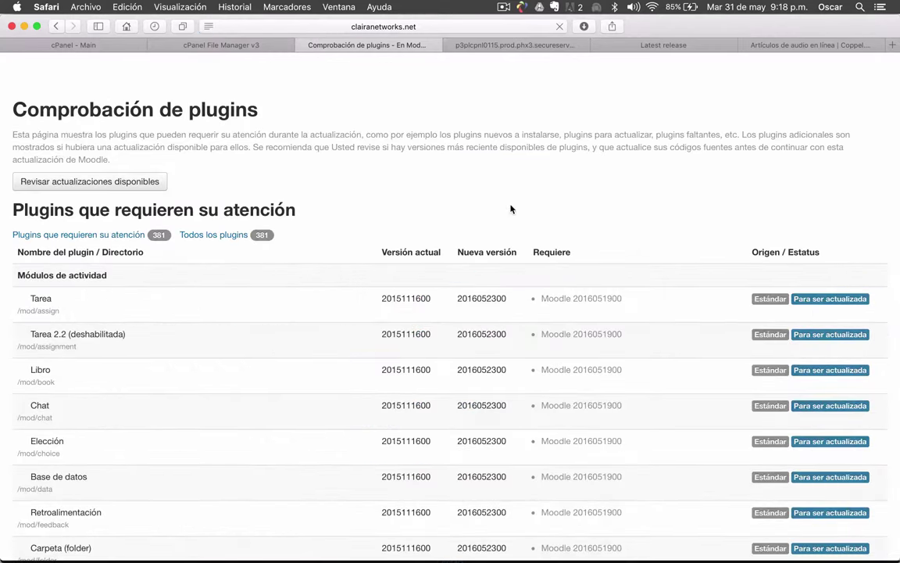
Scroll past the 381 plugins awaiting update and click 'Actualizar base de datos Moodle ahora'.
scroll(512, 209, "down", 2)
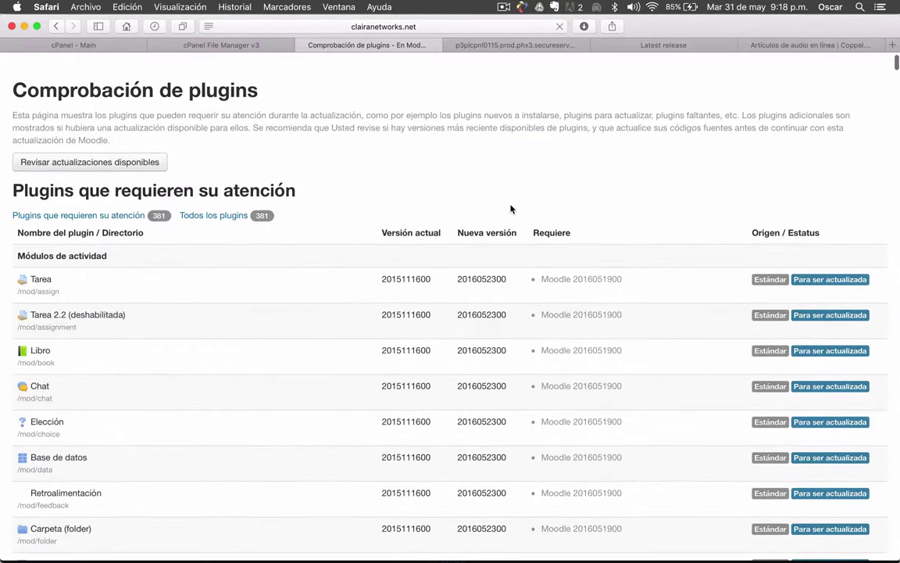
scroll(511, 209, "down", 20)
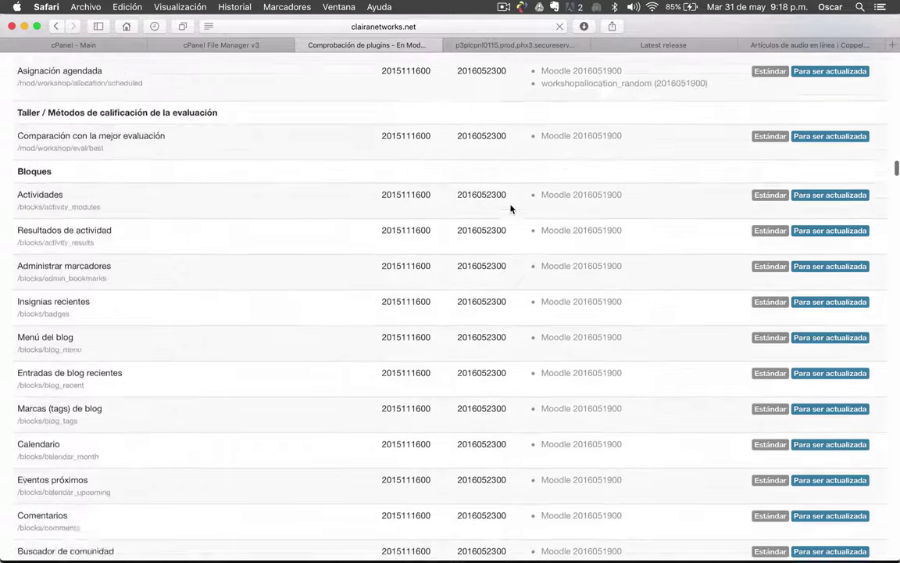
scroll(511, 209, "down", 20)
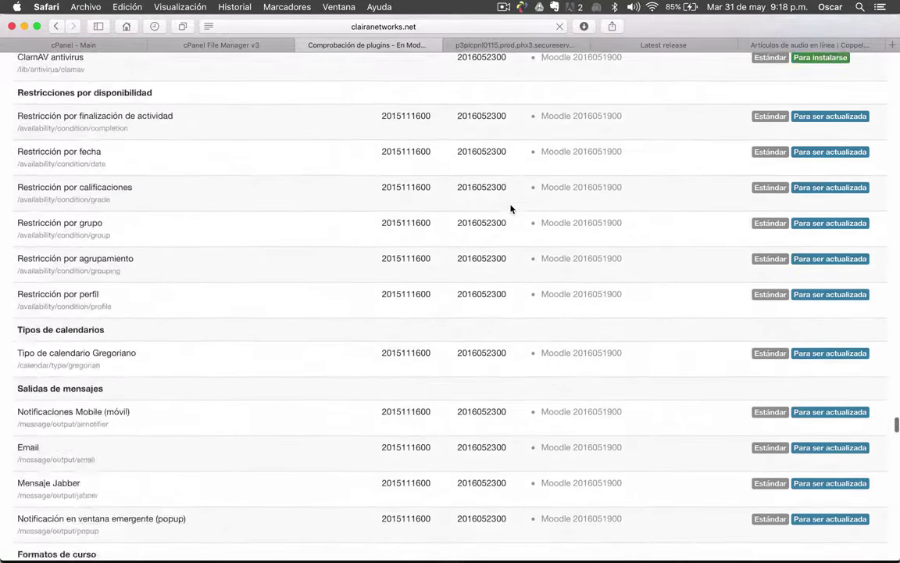
scroll(511, 208, "down", 8)
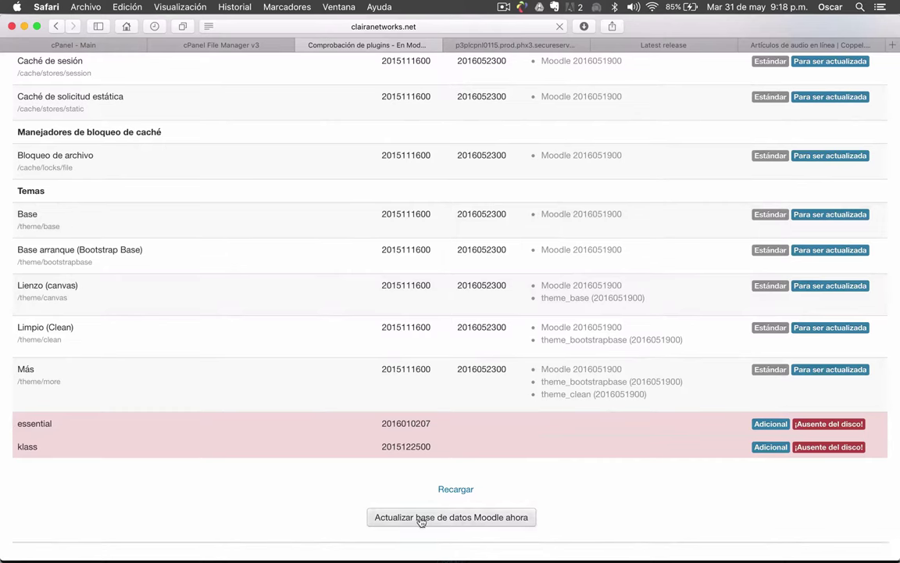
left_click(464, 520)
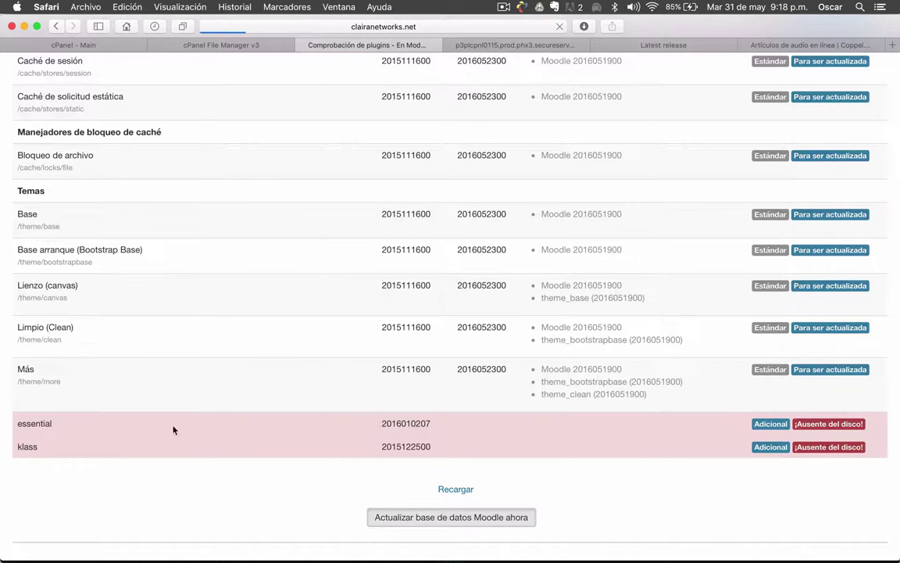
scroll(194, 367, "up", 20)
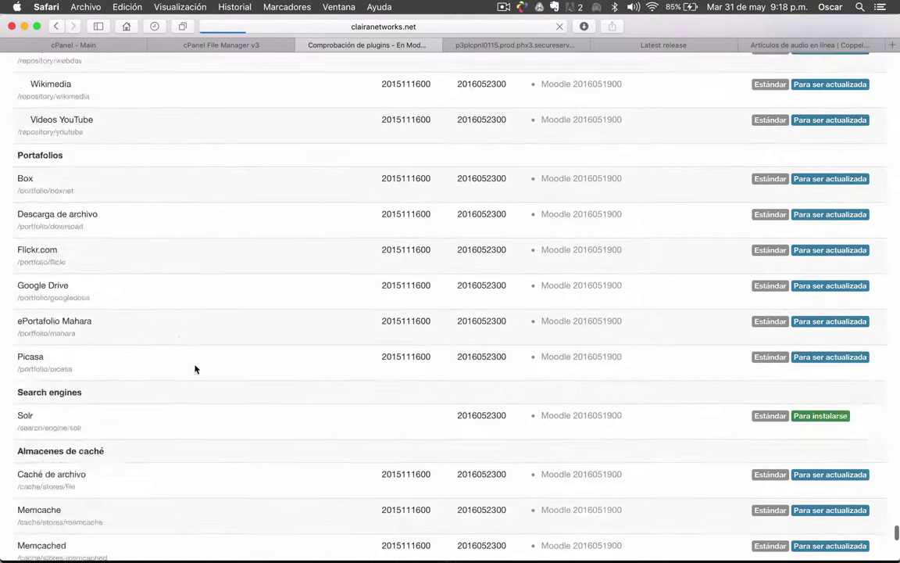
scroll(196, 369, "up", 15)
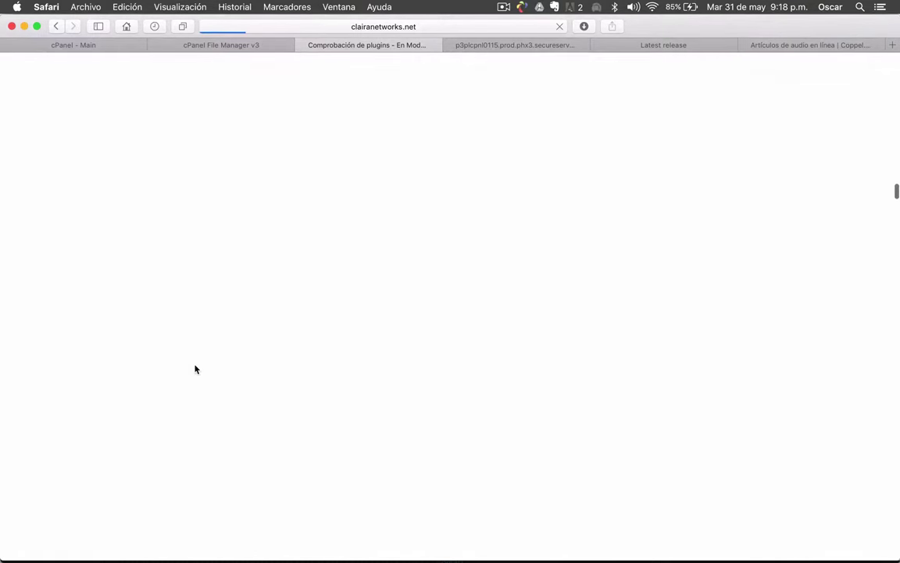
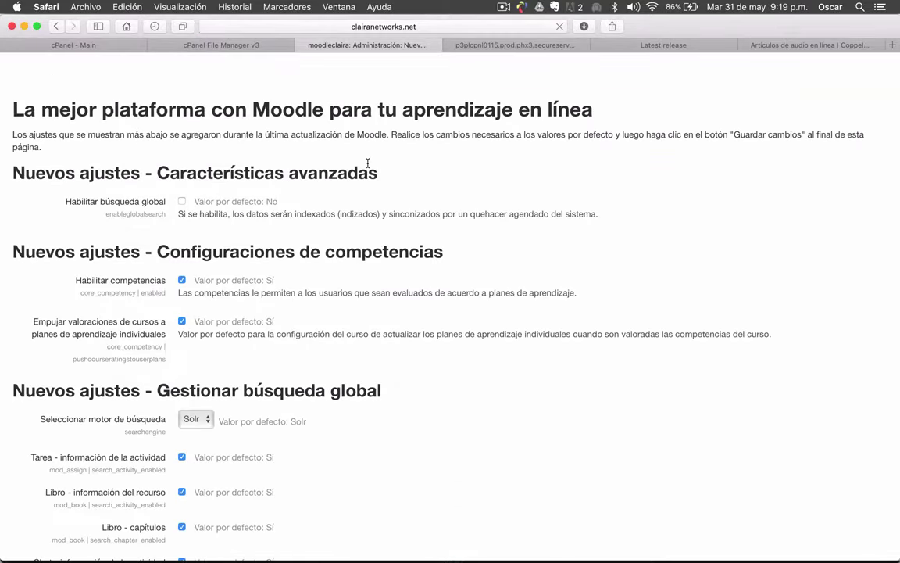
Save the upgrade's new settings so the Notifications page reports Moodle 3.1+ (Build: 20160526).
scroll(580, 213, "down", 20)
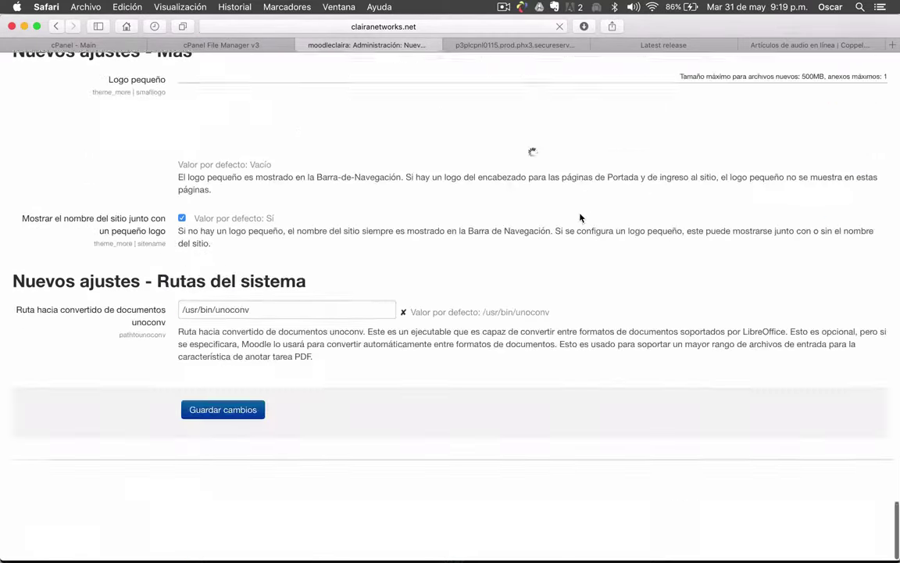
scroll(86, 277, "up", 20)
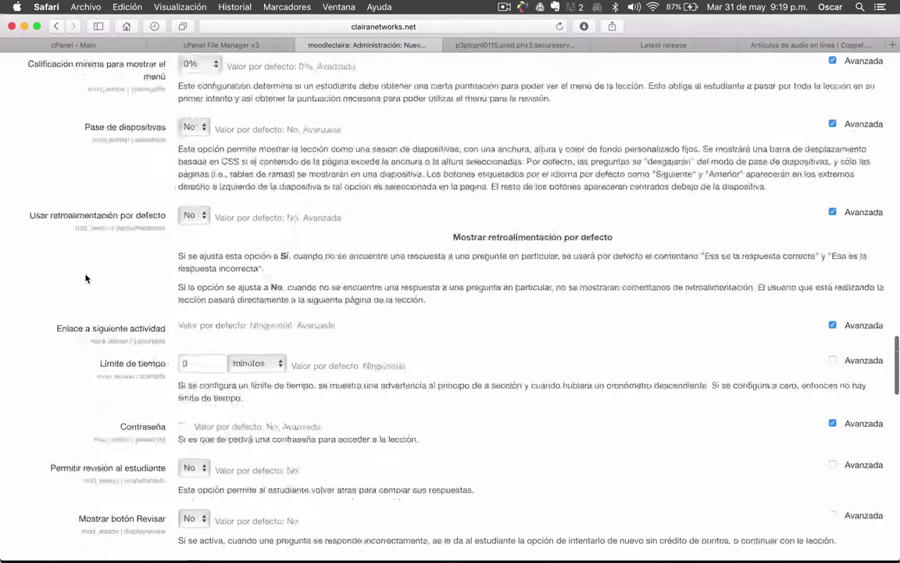
scroll(86, 277, "down", 20)
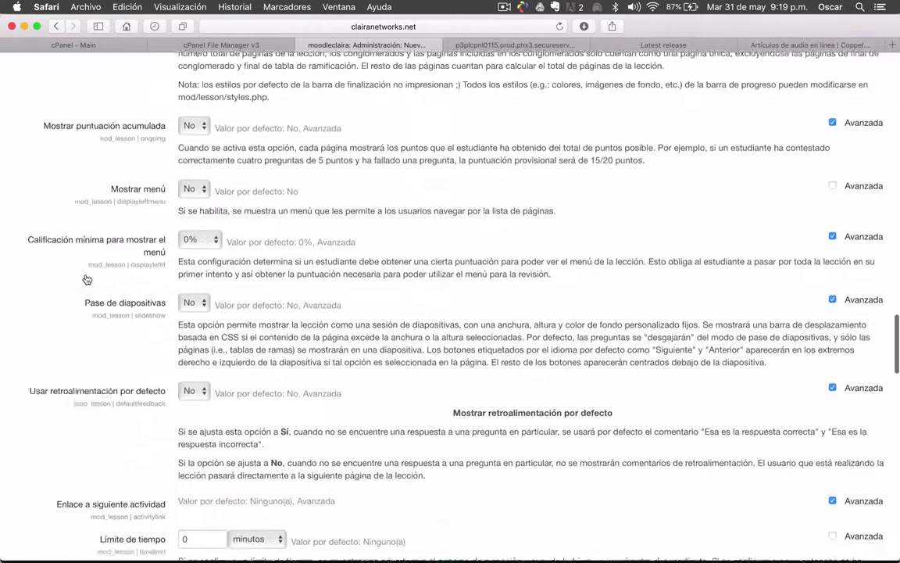
scroll(86, 277, "down", 20)
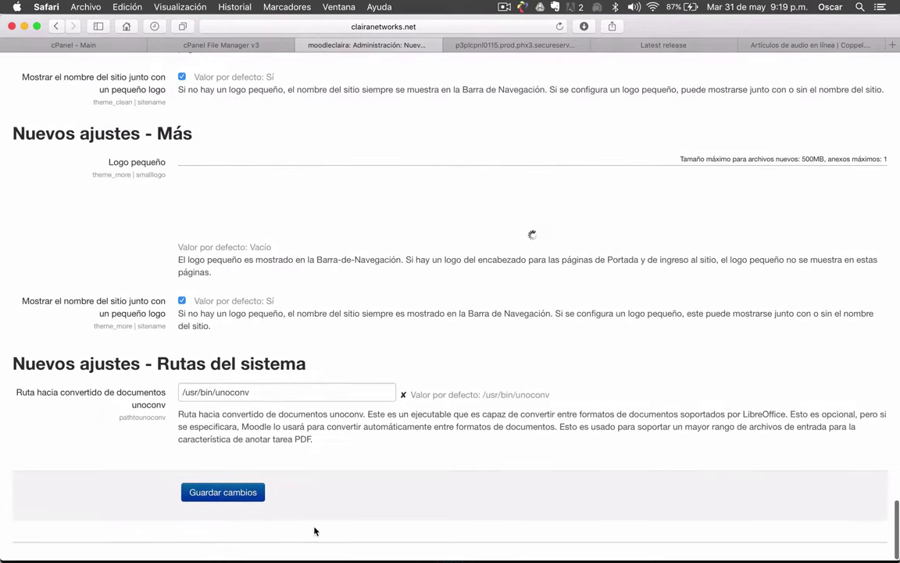
left_click(223, 494)
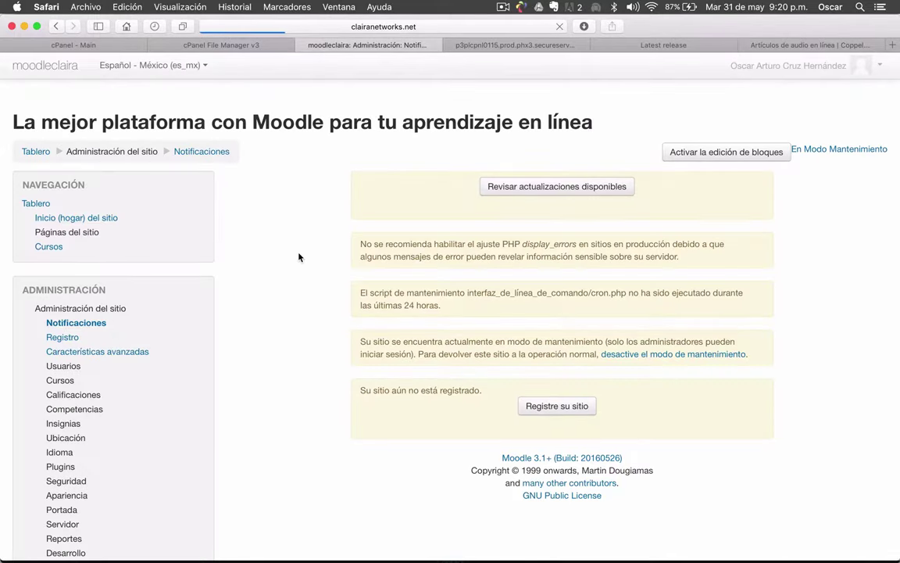
Open the Servidor > Entorno environment checks page from the Administración block.
scroll(298, 257, "down", 5)
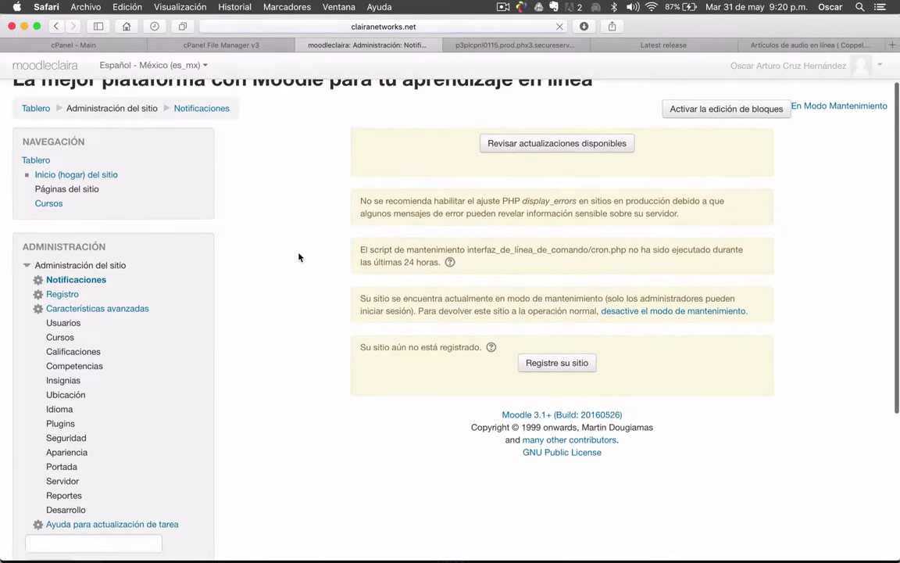
scroll(298, 258, "down", 1)
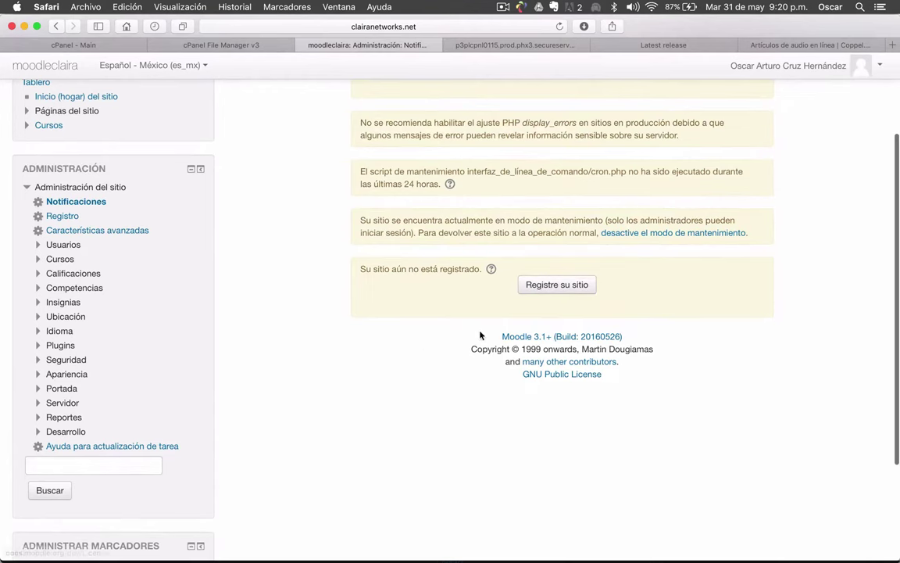
scroll(480, 370, "down", 1)
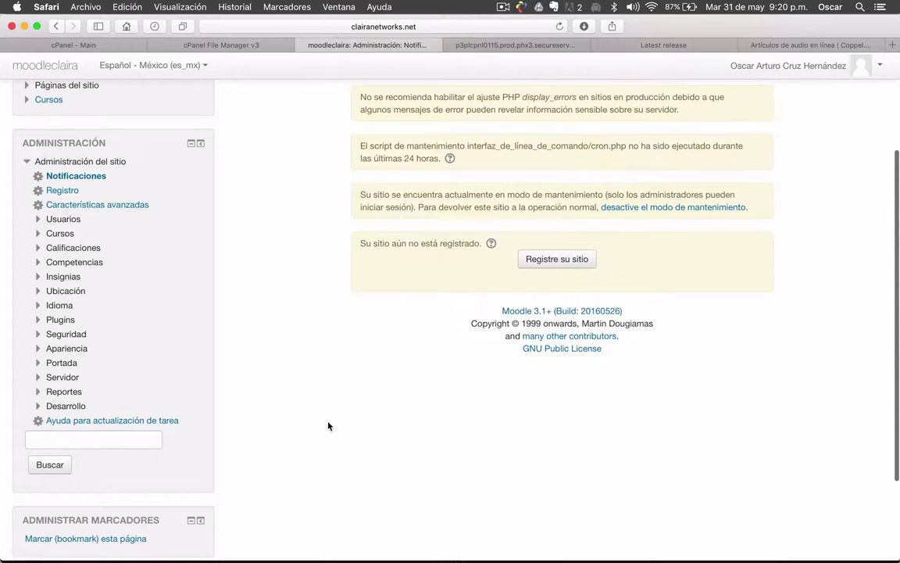
left_click(62, 376)
scroll(4, 383, "down", 2)
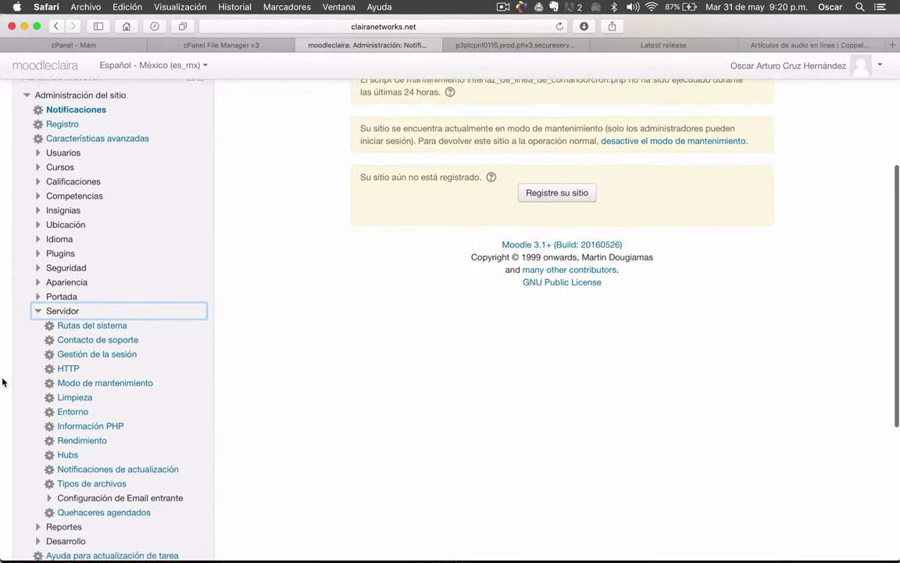
scroll(3, 382, "down", 2)
left_click(73, 356)
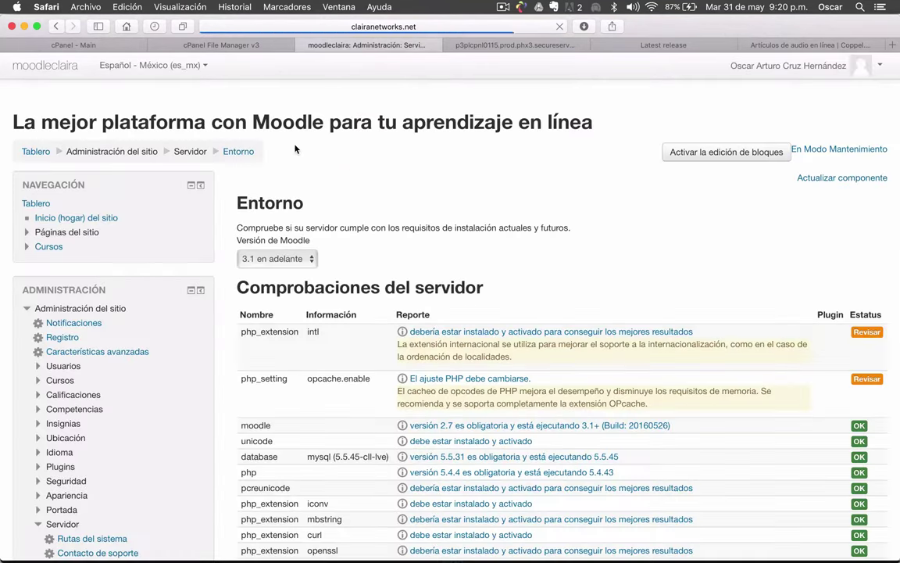
Review the Moodle 3.1 server environment checks, then go back to the dashboard.
scroll(549, 226, "down", 2)
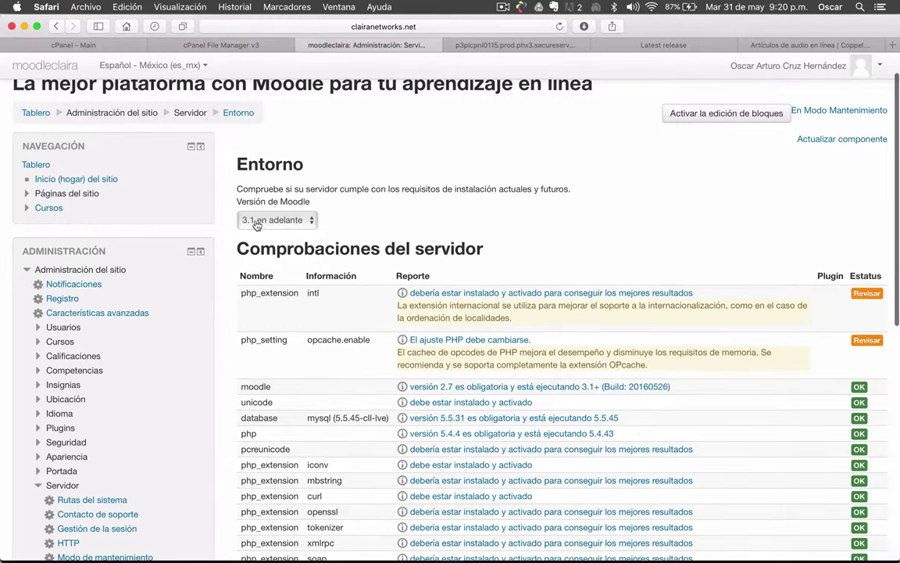
scroll(514, 204, "down", 10)
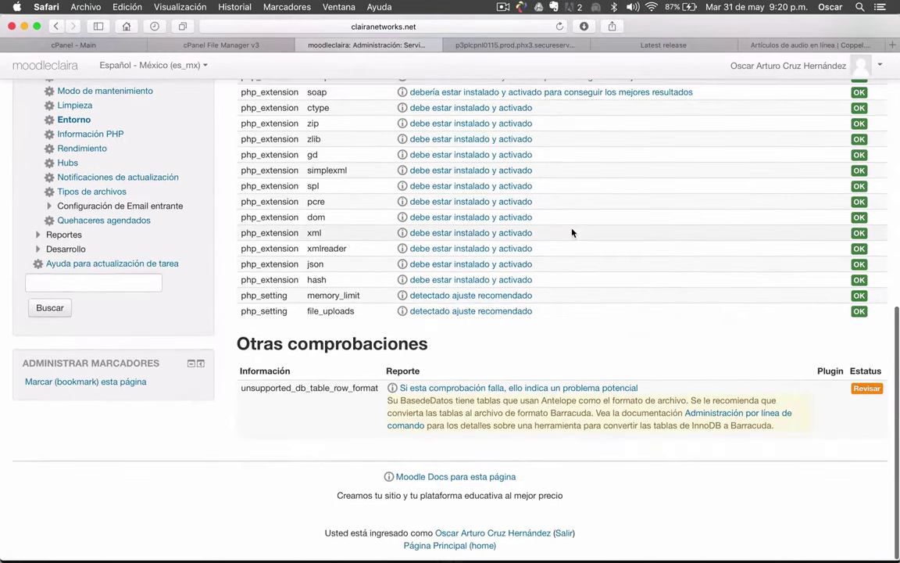
scroll(573, 233, "up", 15)
left_click(36, 153)
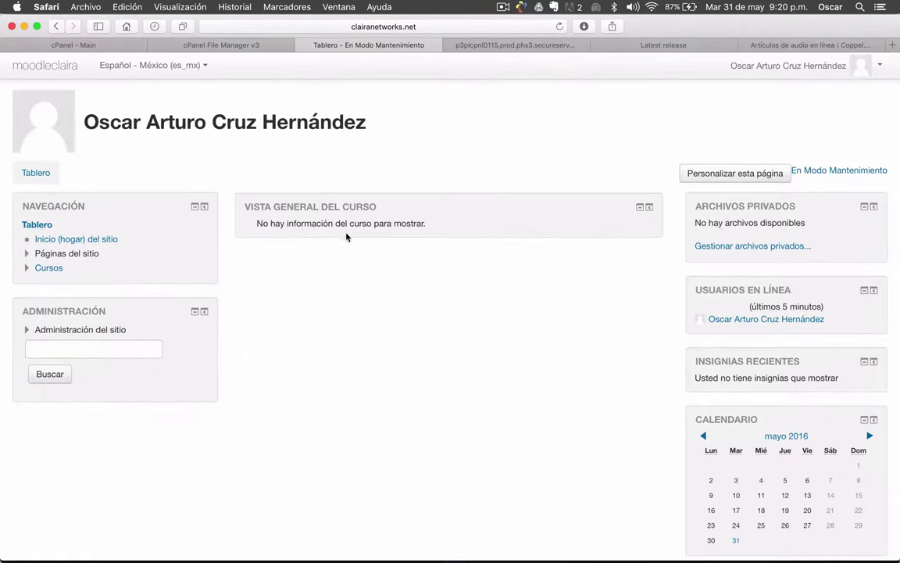
left_click(57, 269)
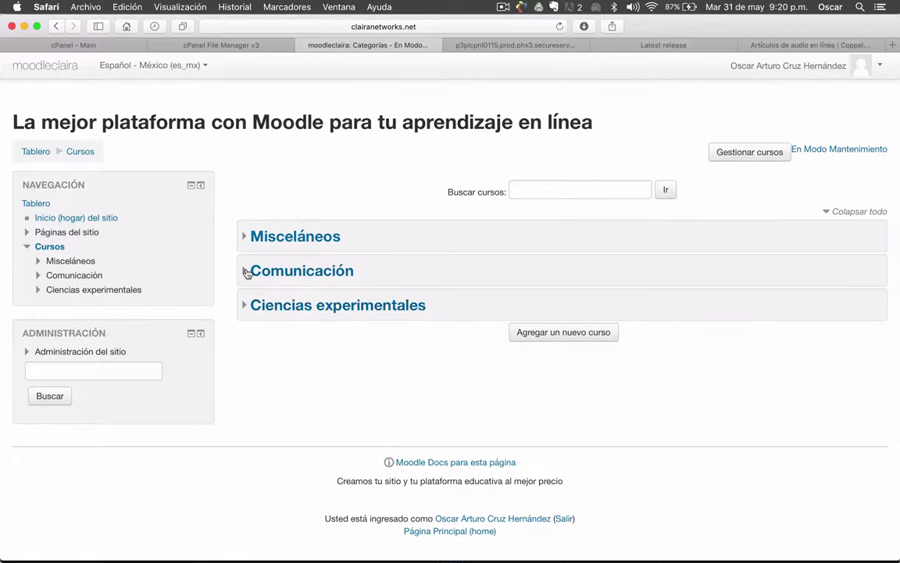
left_click(249, 272)
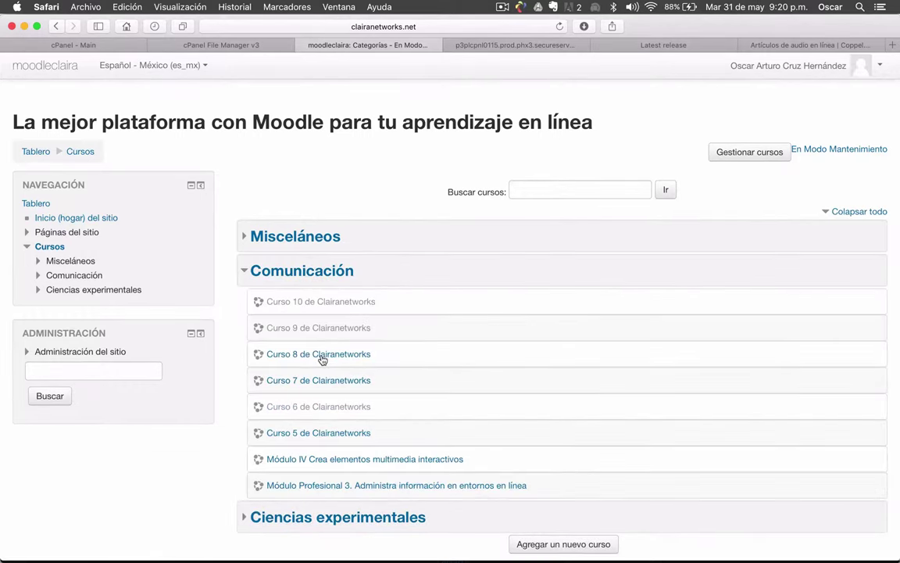
scroll(483, 341, "down", 1)
scroll(483, 342, "down", 3)
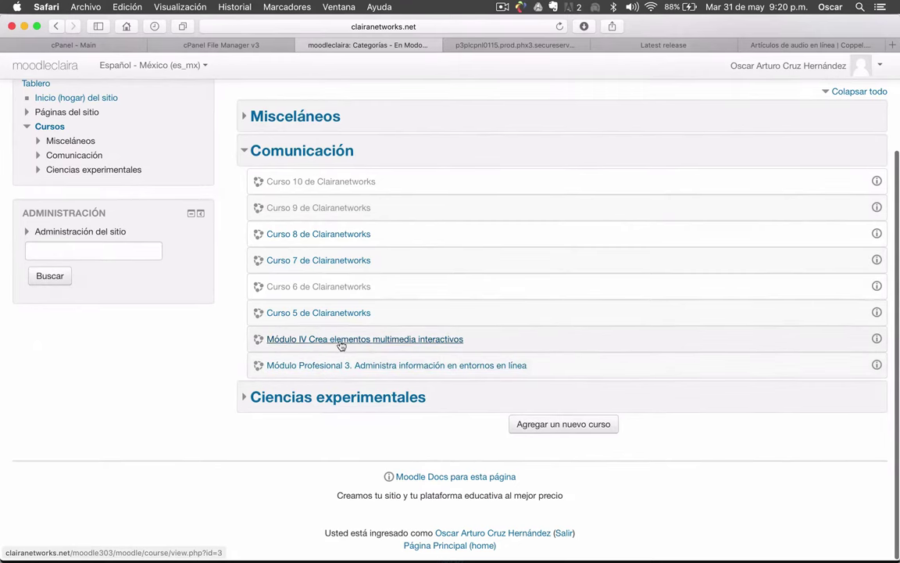
left_click(328, 341)
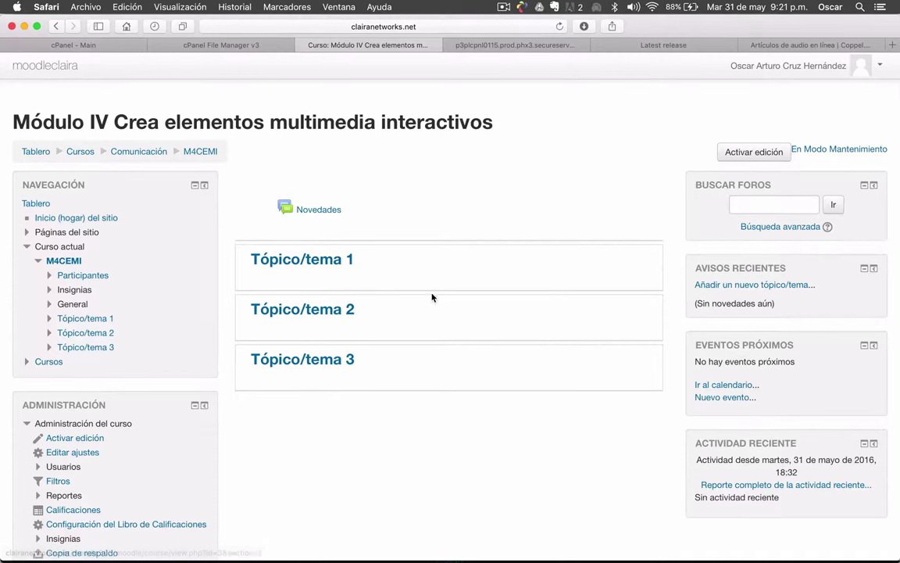
left_click(35, 151)
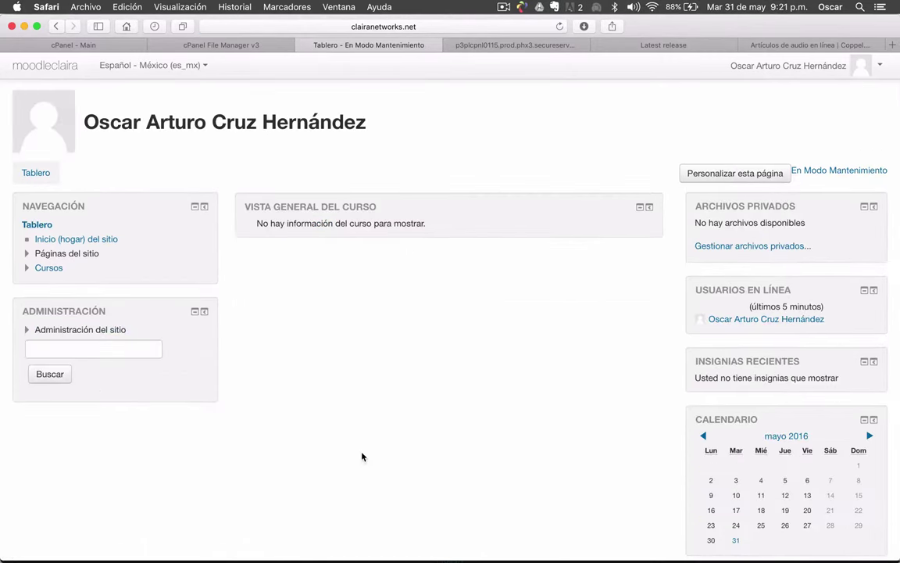
scroll(361, 456, "down", 5)
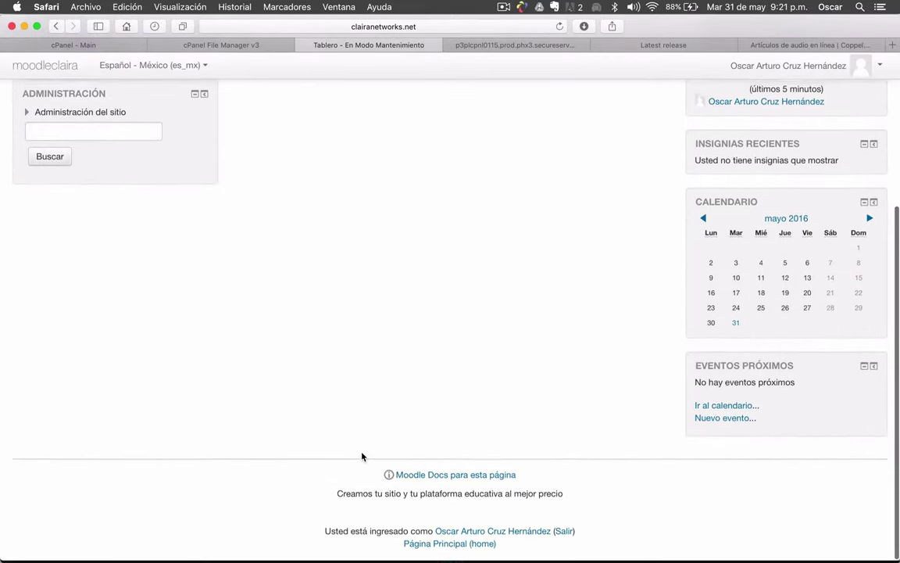
scroll(361, 457, "up", 5)
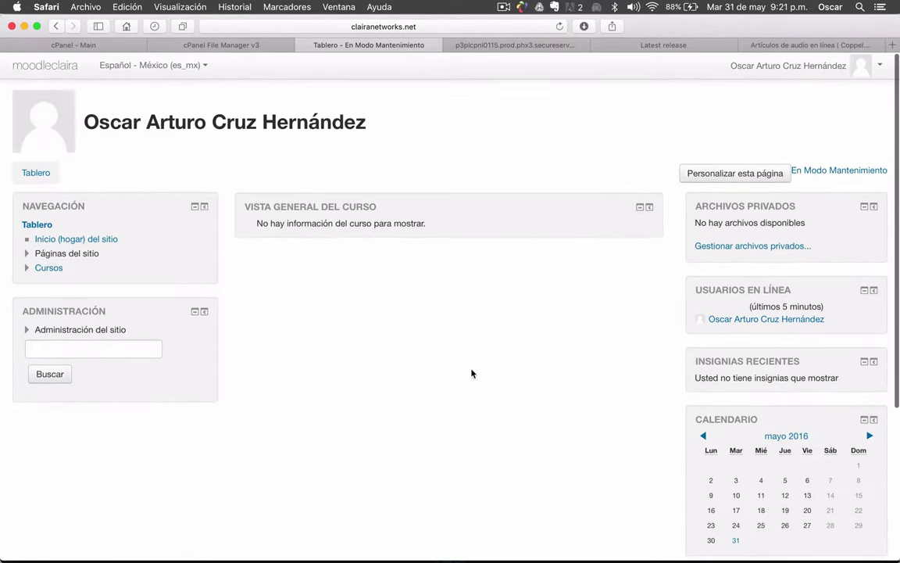
scroll(467, 373, "down", 1)
left_click(53, 311)
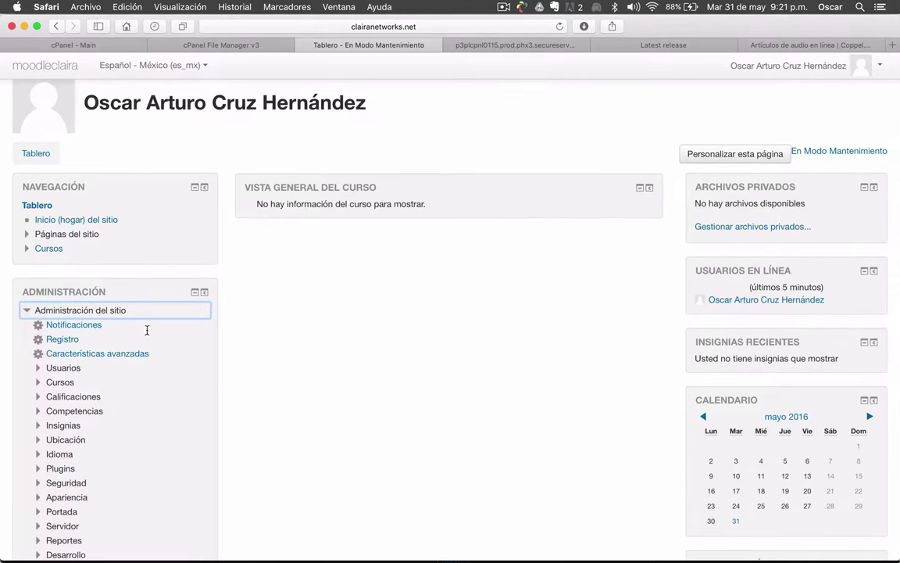
scroll(354, 362, "down", 4)
left_click(47, 233)
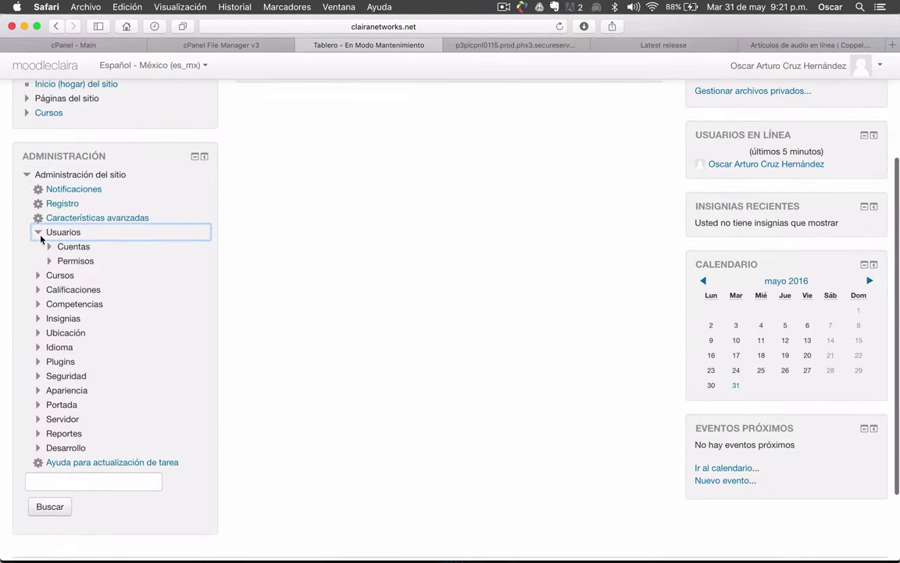
left_click(80, 247)
left_click(83, 261)
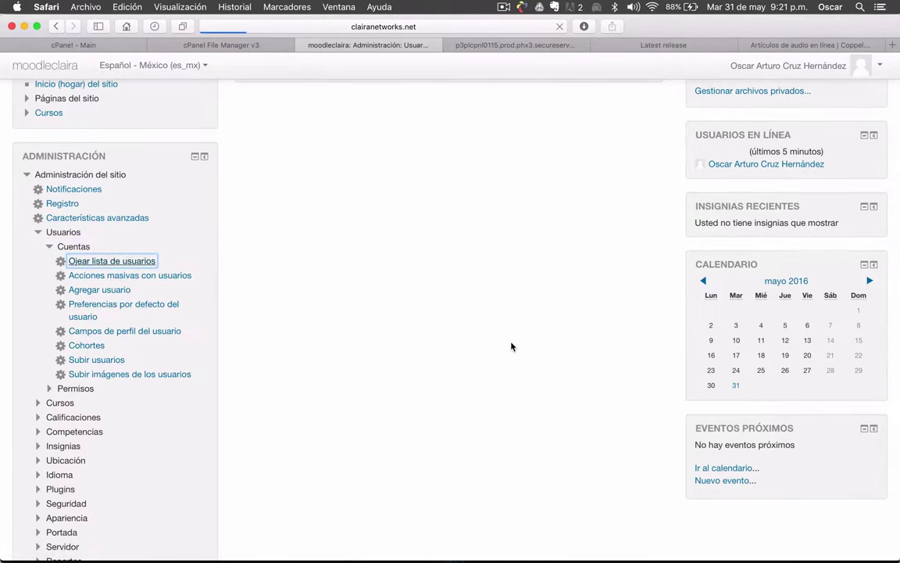
scroll(366, 232, "down", 1)
scroll(333, 196, "down", 2)
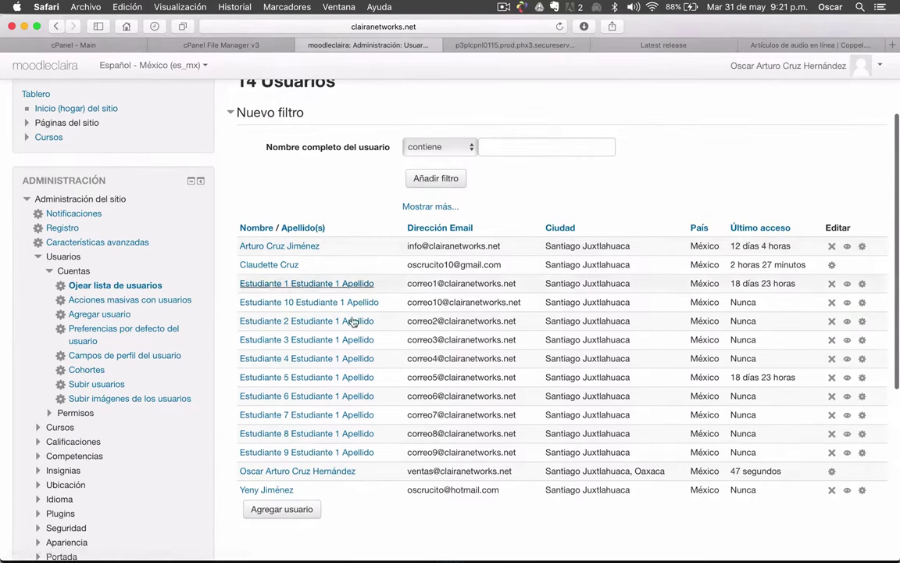
scroll(482, 486, "down", 4)
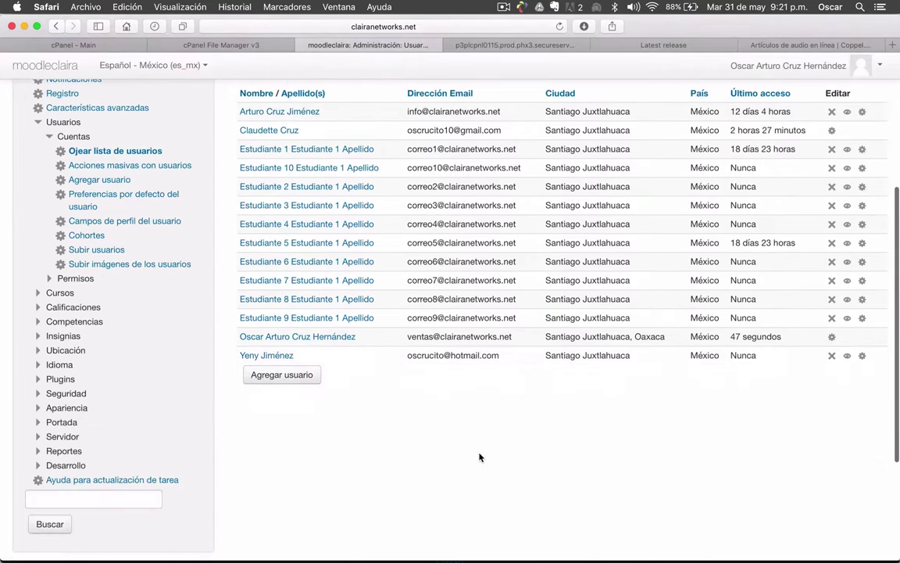
scroll(480, 456, "up", 7)
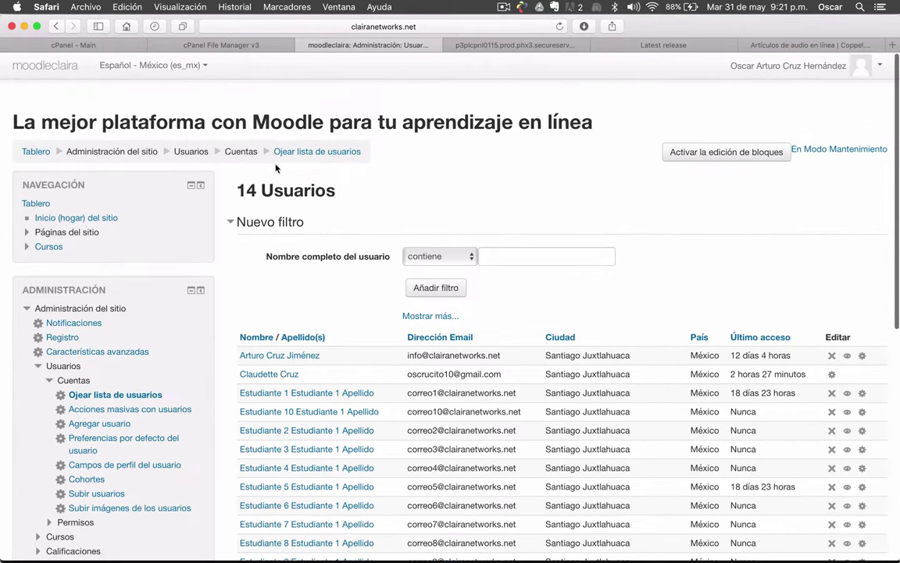
left_click(32, 152)
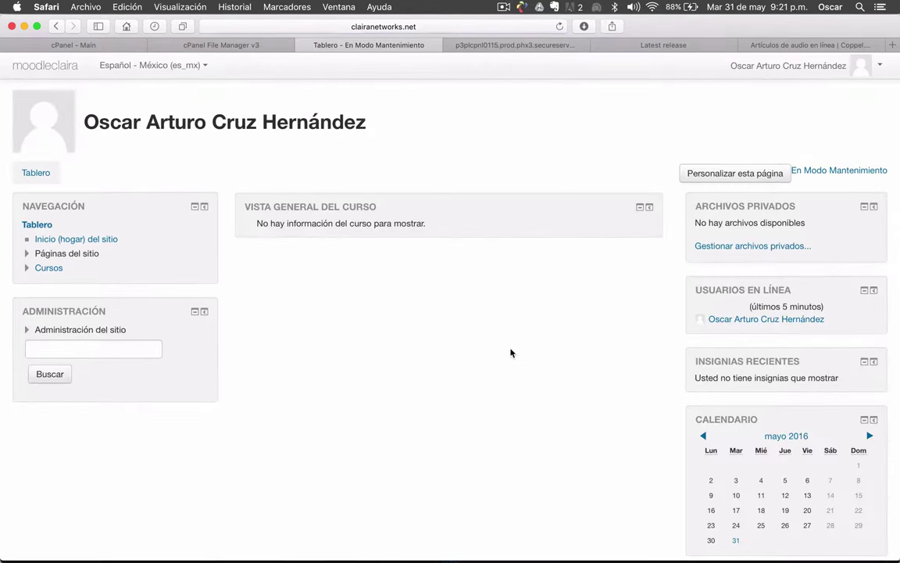
Open Selector de temas under Administración del sitio > Apariencia > Temas.
scroll(510, 352, "down", 2)
scroll(511, 353, "up", 1)
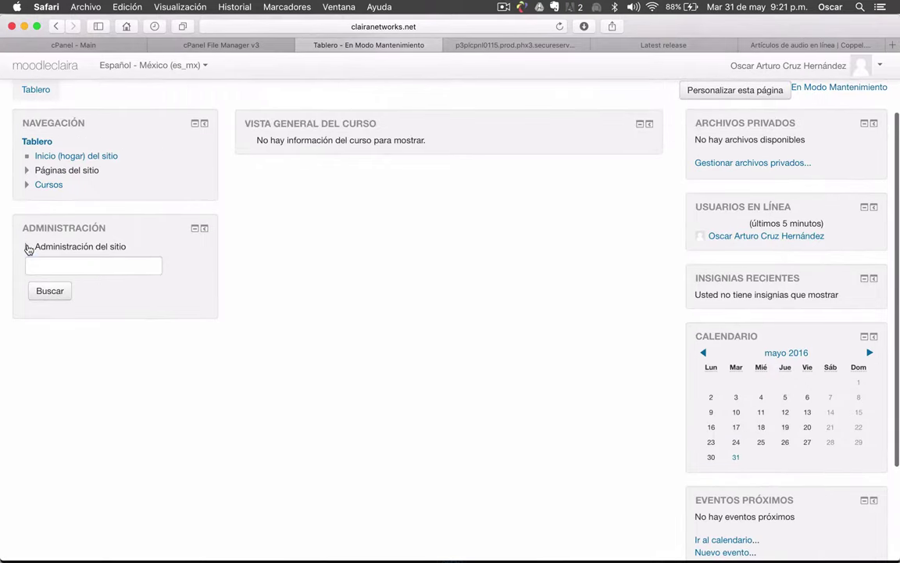
left_click(28, 248)
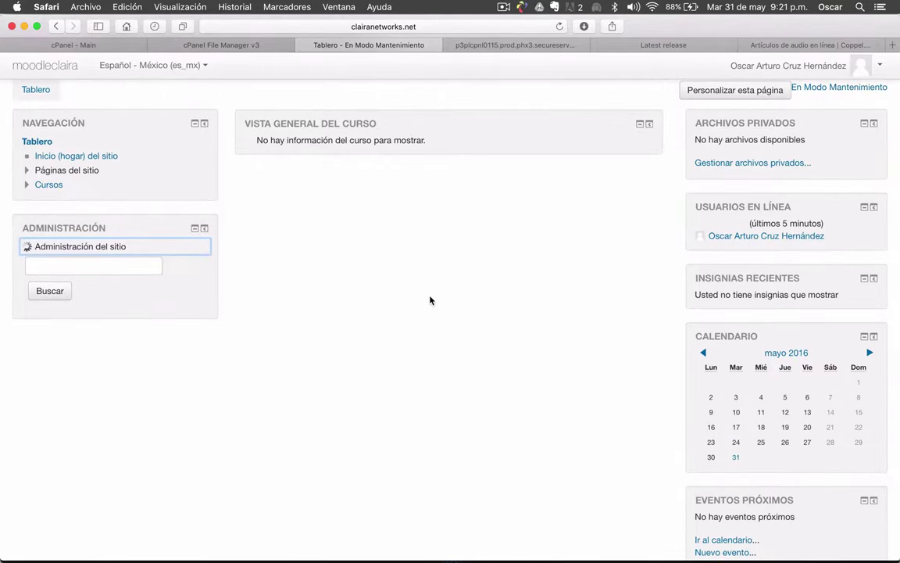
scroll(430, 300, "down", 1)
left_click(70, 388)
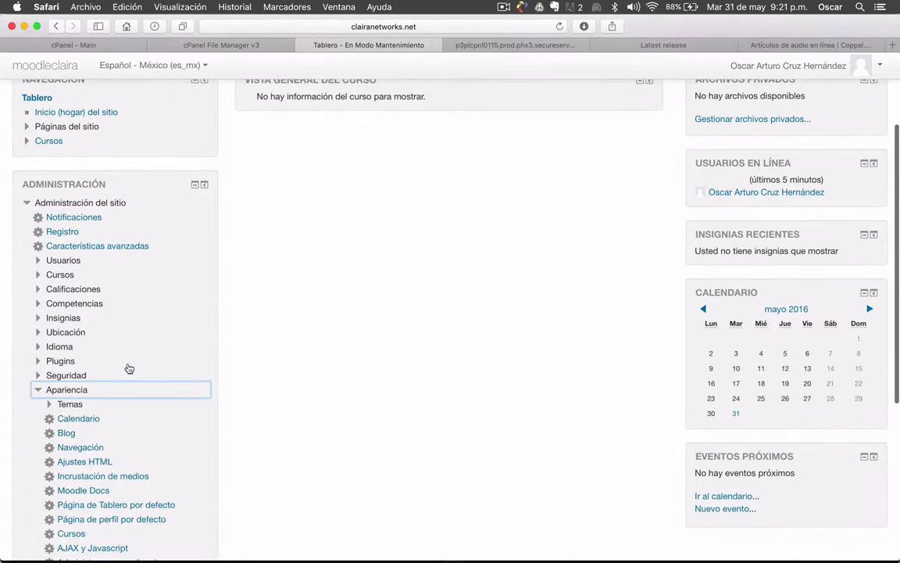
scroll(148, 361, "down", 5)
left_click(81, 205)
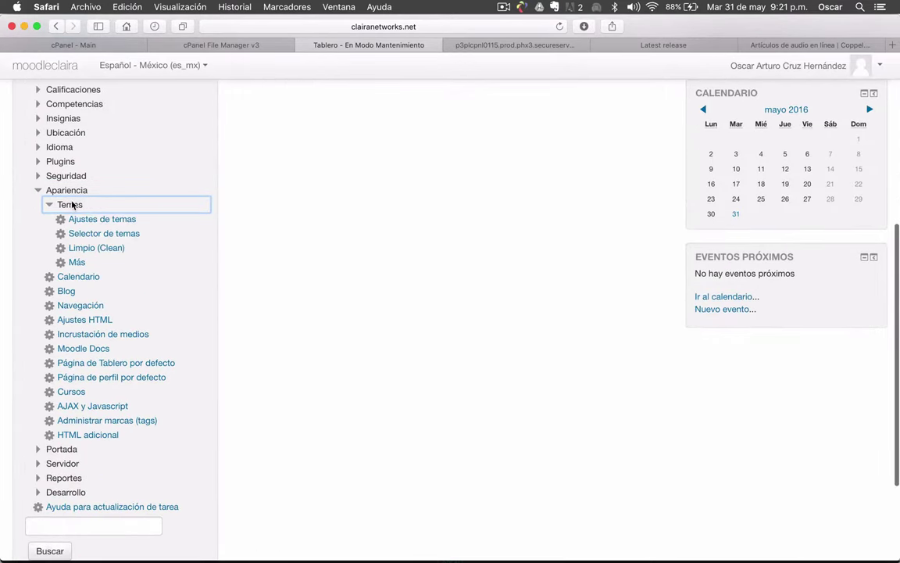
left_click(100, 233)
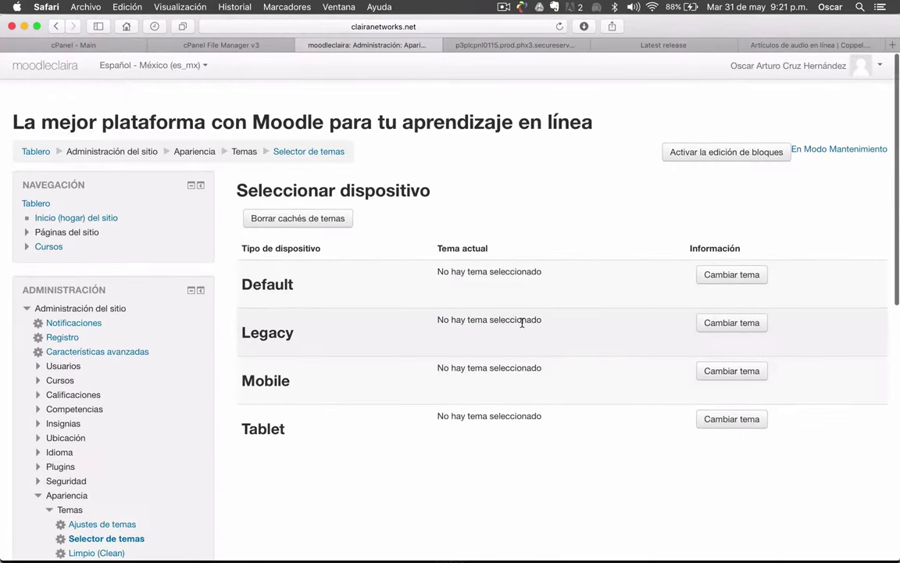
Choose Cambiar tema on the Default device row to list available themes.
scroll(522, 322, "down", 5)
scroll(522, 322, "up", 5)
scroll(522, 322, "down", 1)
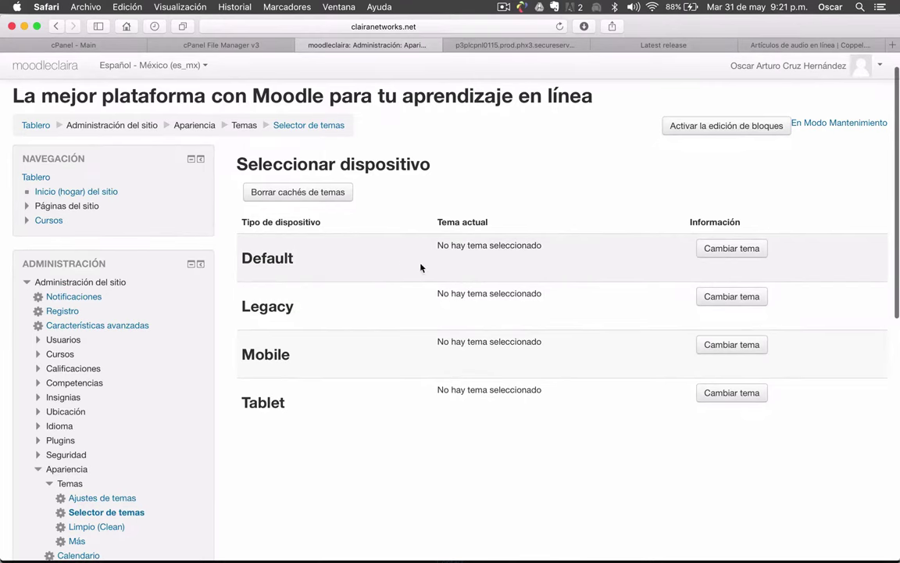
left_click(731, 248)
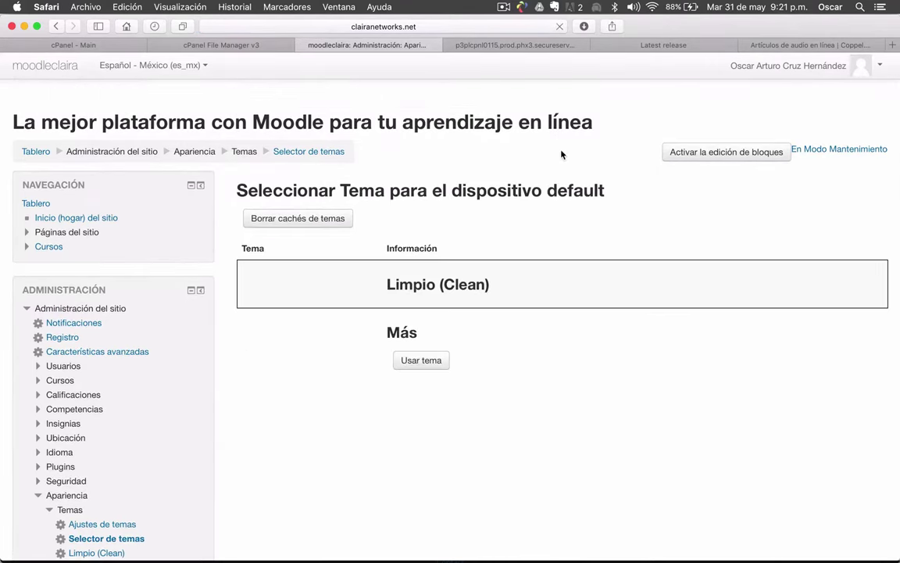
scroll(649, 280, "down", 10)
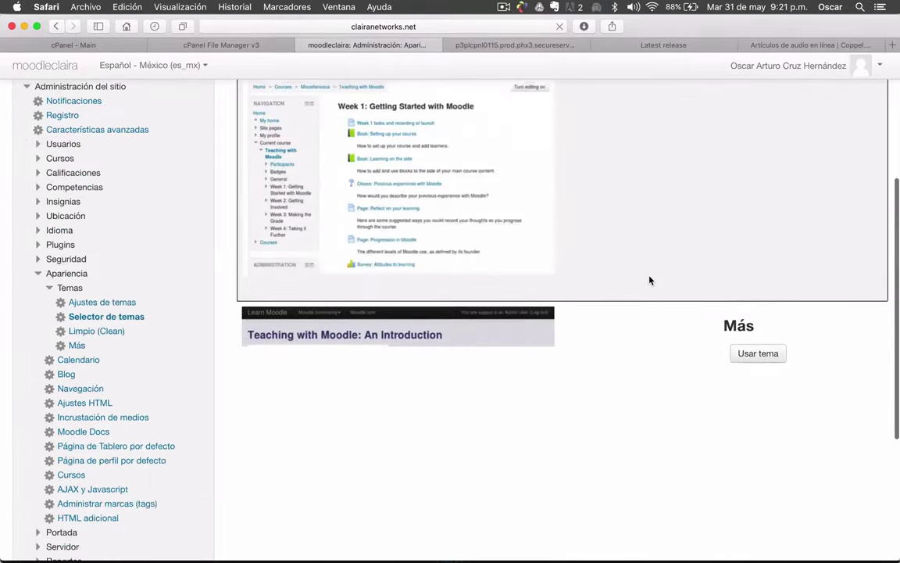
scroll(649, 279, "up", 10)
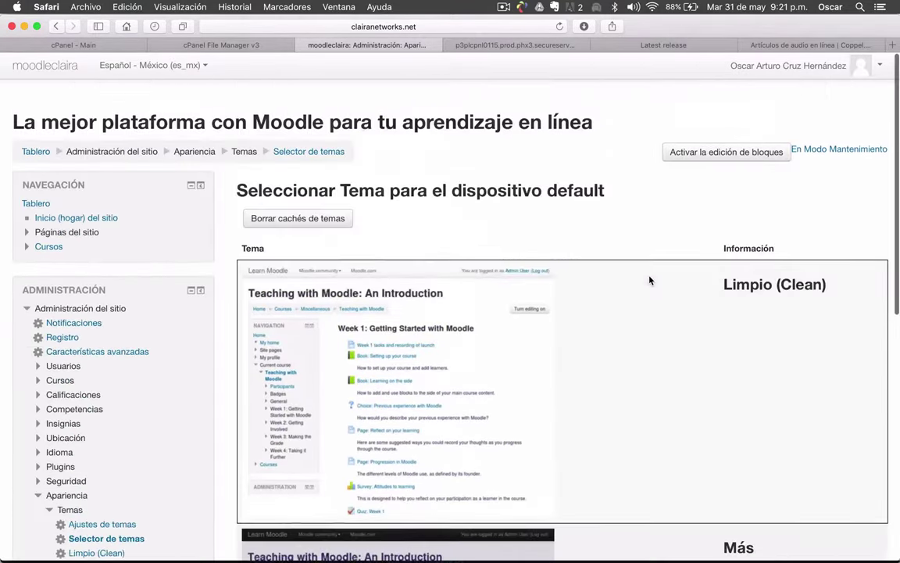
scroll(649, 280, "down", 4)
scroll(649, 279, "up", 4)
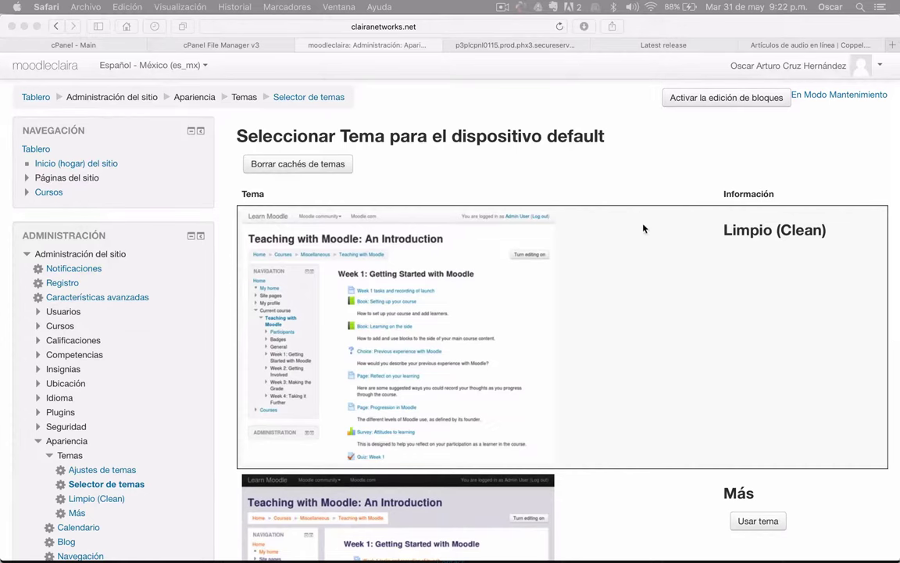
Review the Limpio (Clean) and Más theme previews, then return to the dashboard.
left_click(446, 186)
scroll(434, 238, "down", 5)
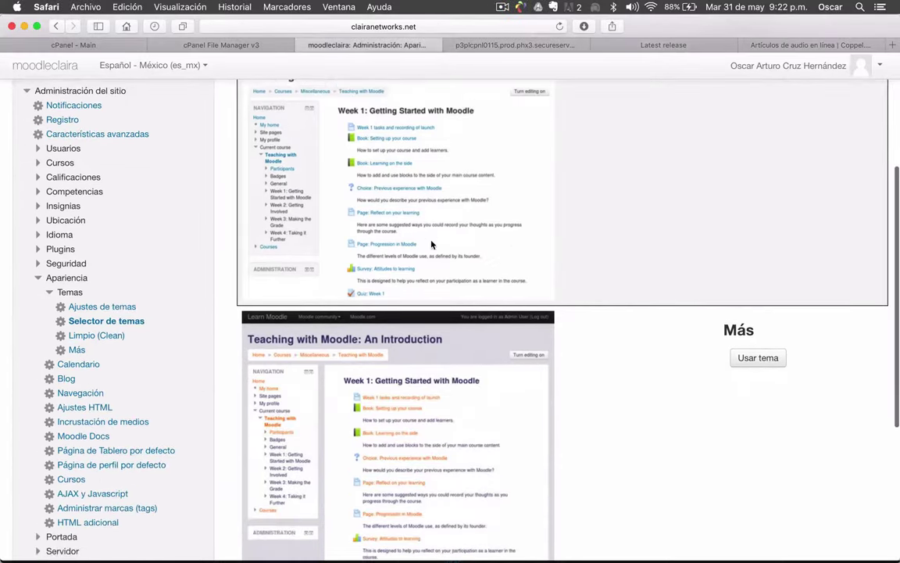
scroll(432, 242, "down", 2)
scroll(432, 243, "up", 8)
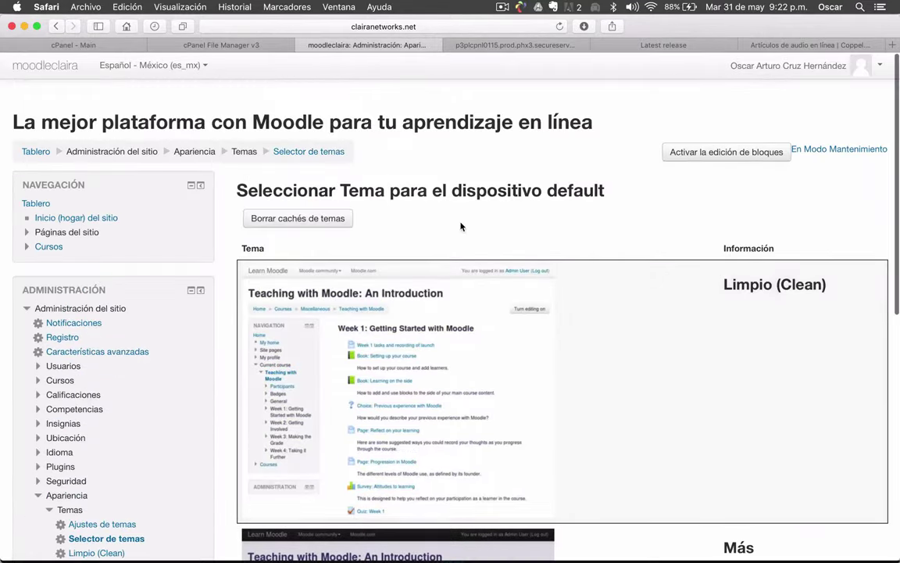
scroll(453, 231, "down", 10)
scroll(430, 233, "up", 10)
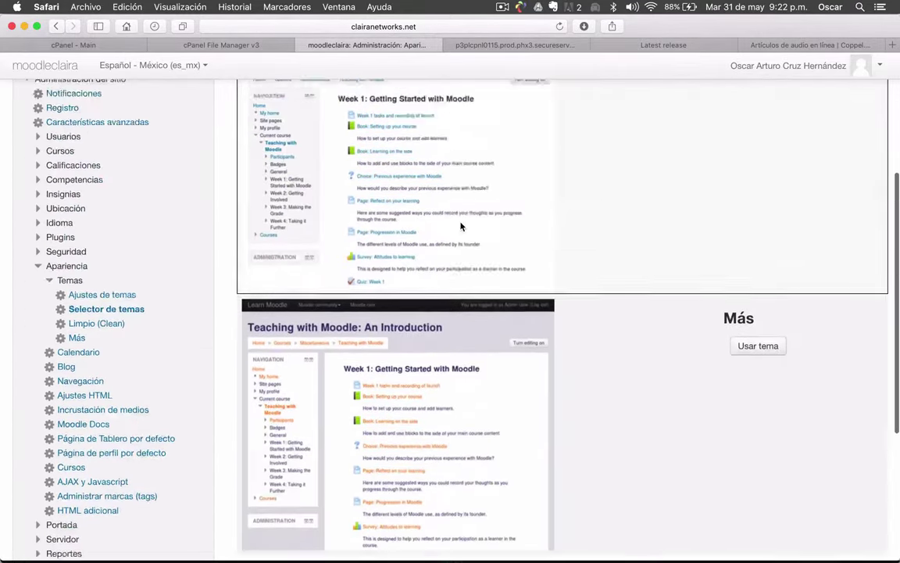
scroll(418, 234, "down", 5)
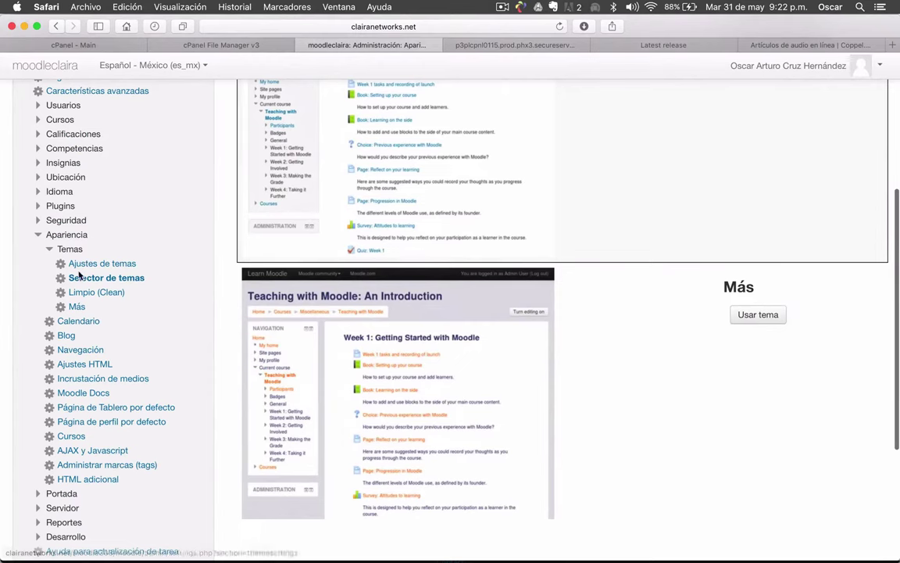
left_click(38, 236)
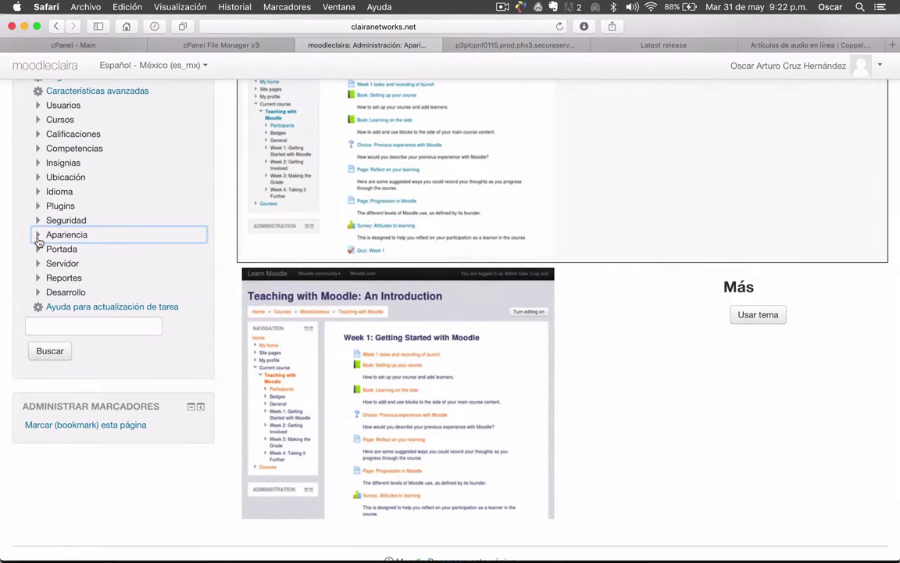
scroll(30, 263, "up", 5)
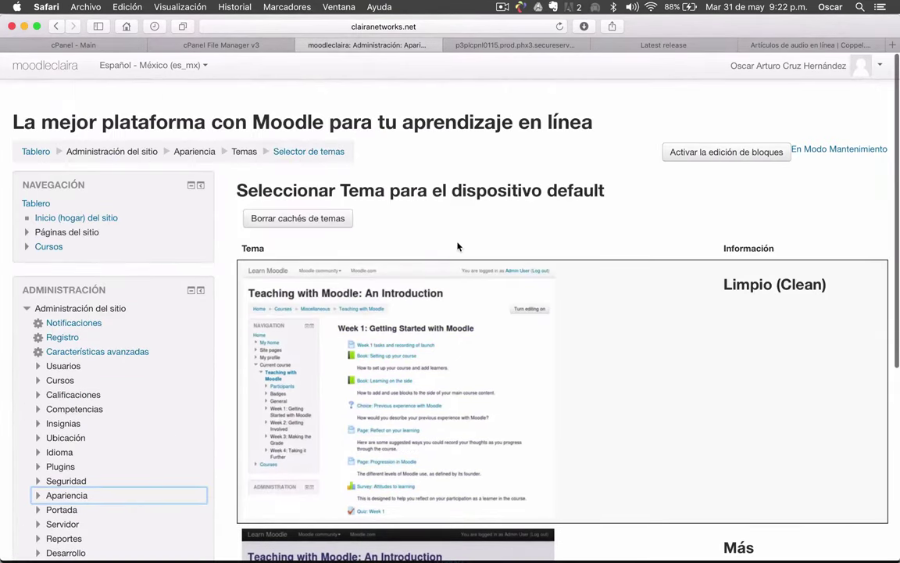
scroll(457, 246, "down", 5)
scroll(458, 246, "up", 5)
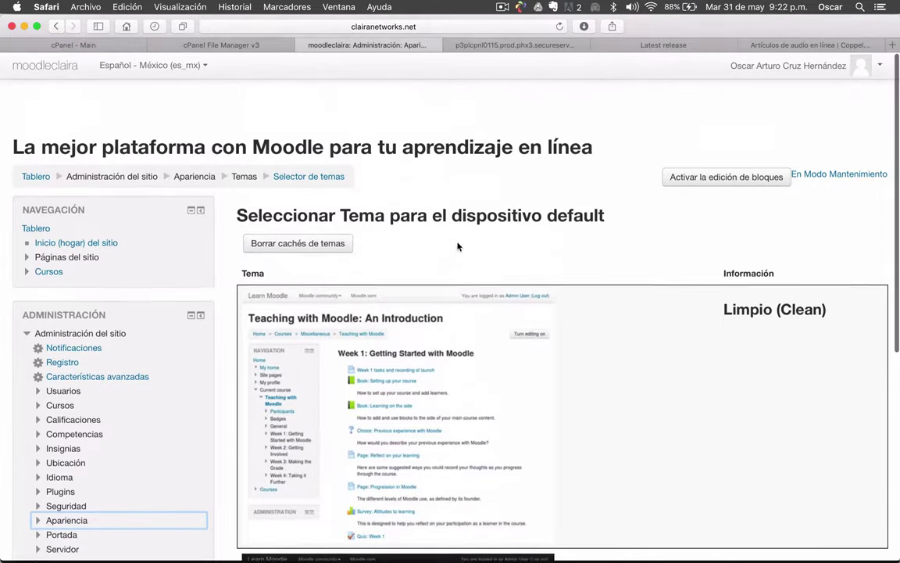
left_click(471, 219)
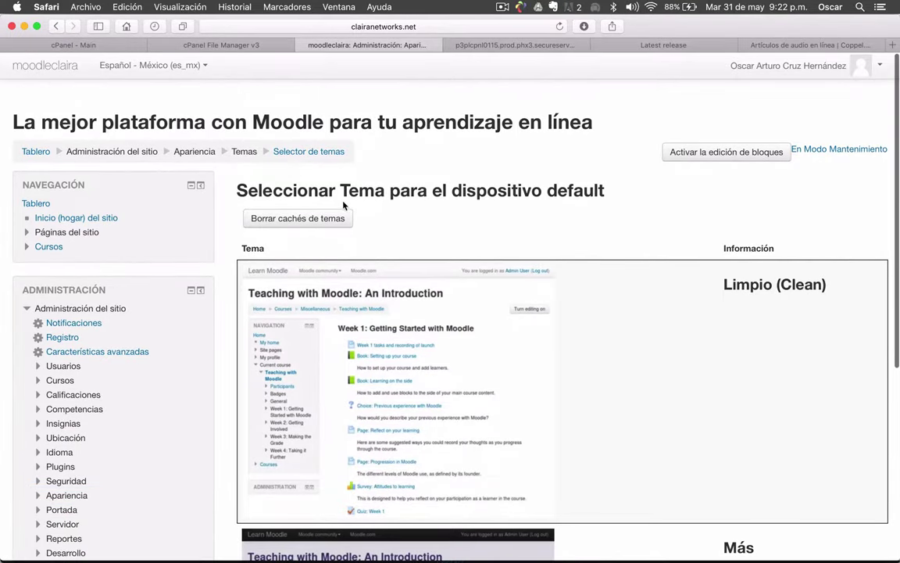
left_click(26, 153)
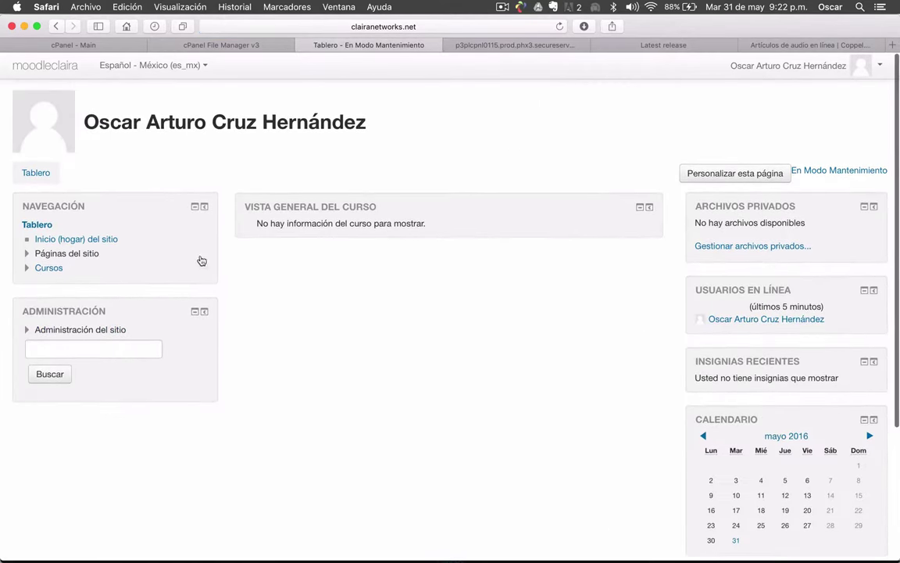
Check the dashboard, which still lists no course information, and refocus the browser window.
scroll(488, 331, "down", 5)
scroll(489, 331, "up", 5)
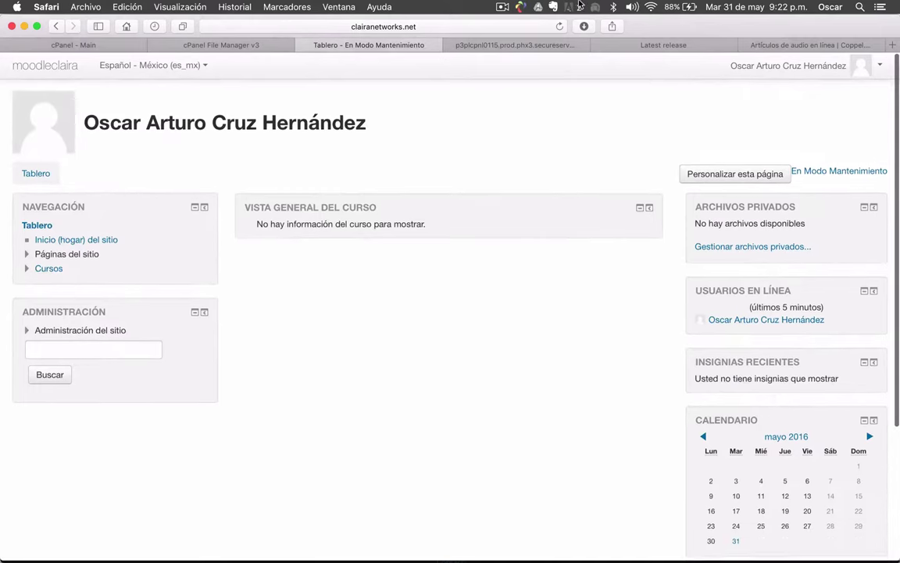
left_click(502, 7)
left_click(453, 300)
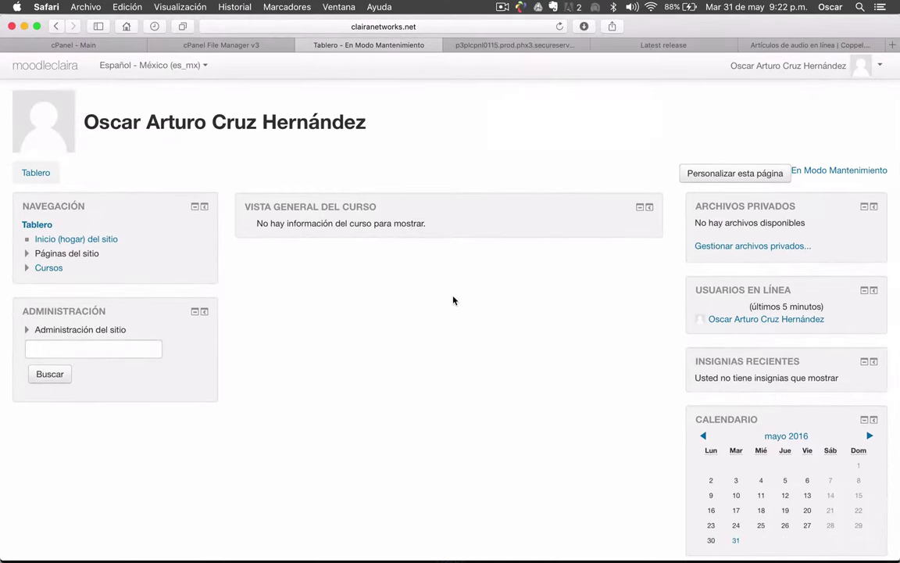
scroll(453, 300, "down", 5)
scroll(454, 300, "up", 5)
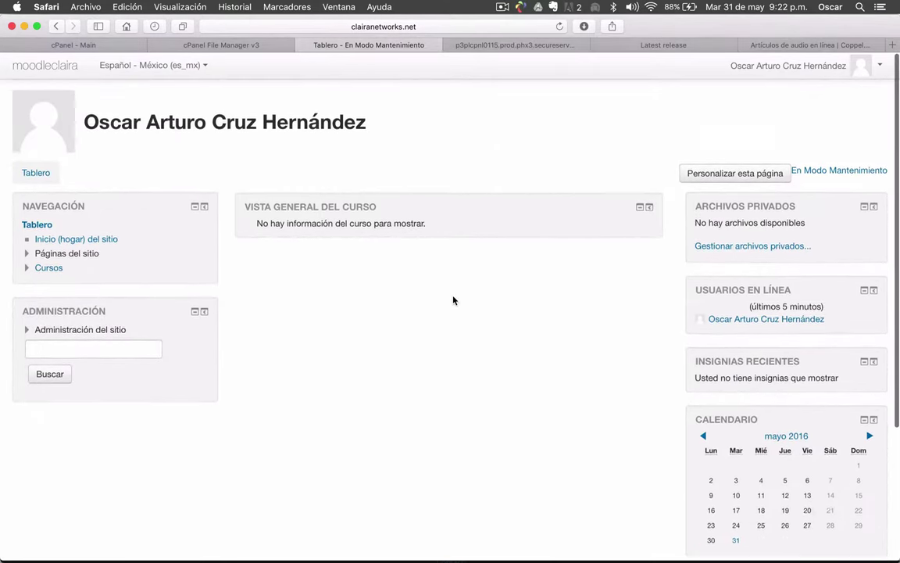
triple_click(146, 108)
left_click(235, 108)
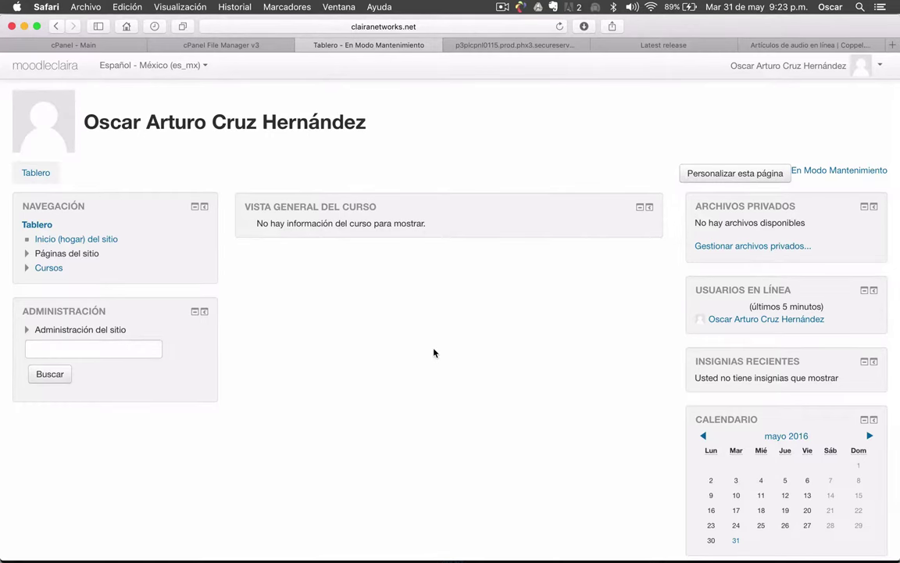
scroll(433, 353, "up", 2)
key("ctrl+Up")
key("ctrl+Up")
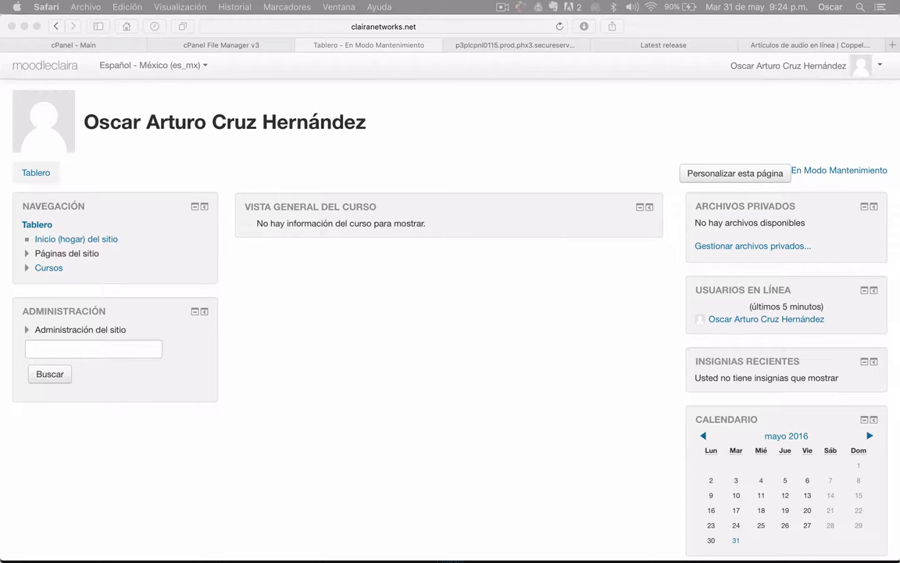
left_click(369, 326)
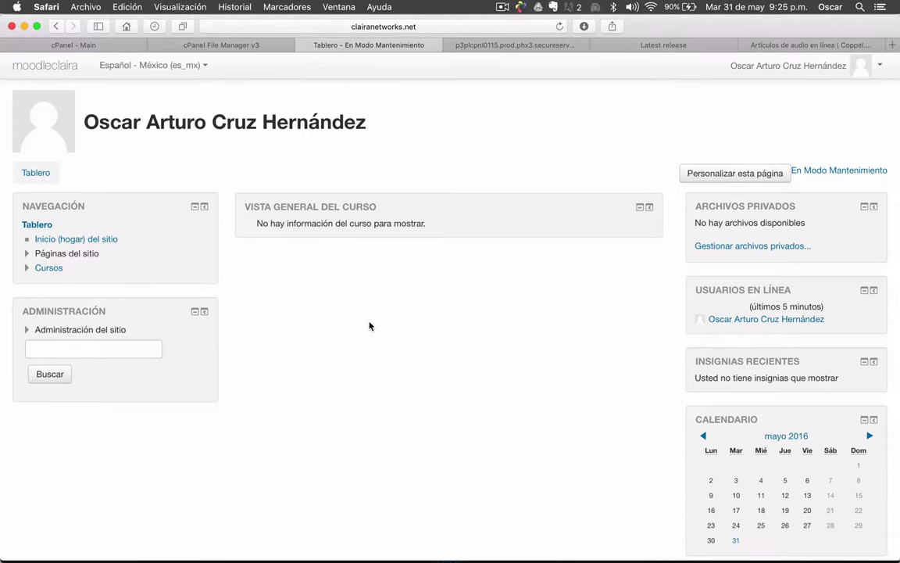
Change the site address from moodle303 to moodle31 and load the new dashboard.
left_click(422, 28)
left_click(310, 26)
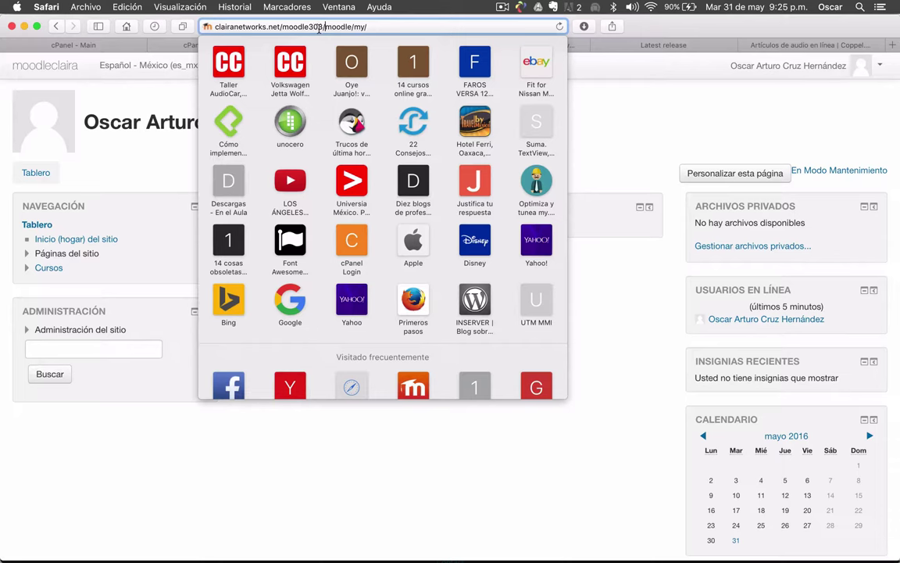
key("BackSpace")
key("BackSpace")
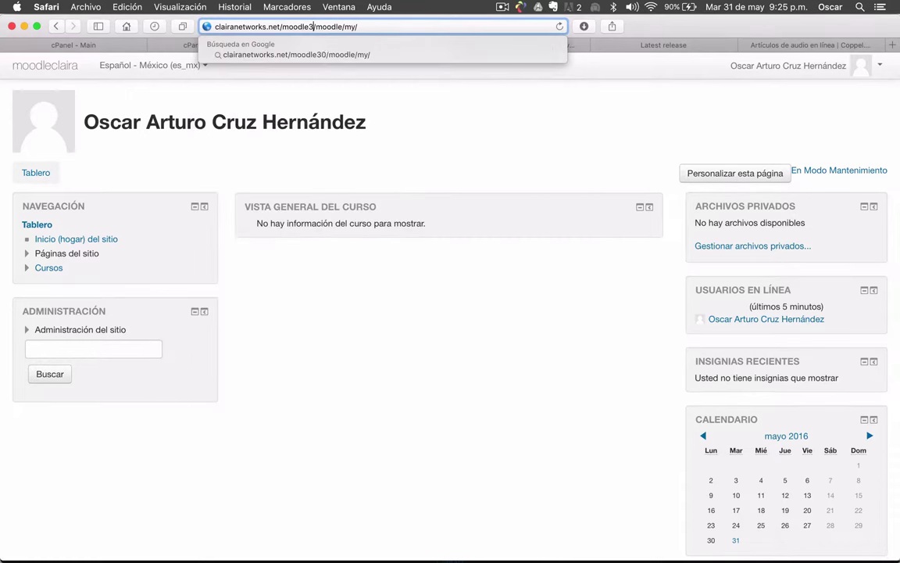
type("1")
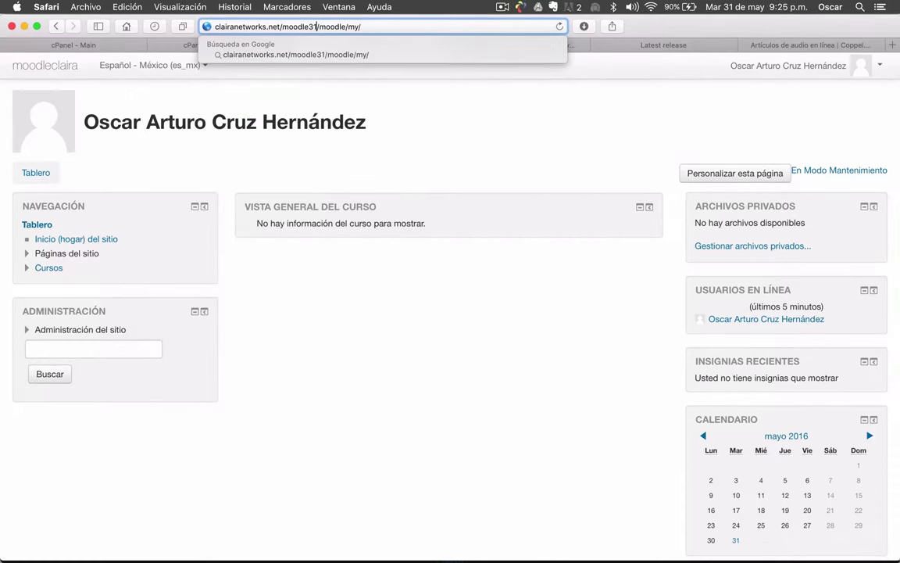
key("Return")
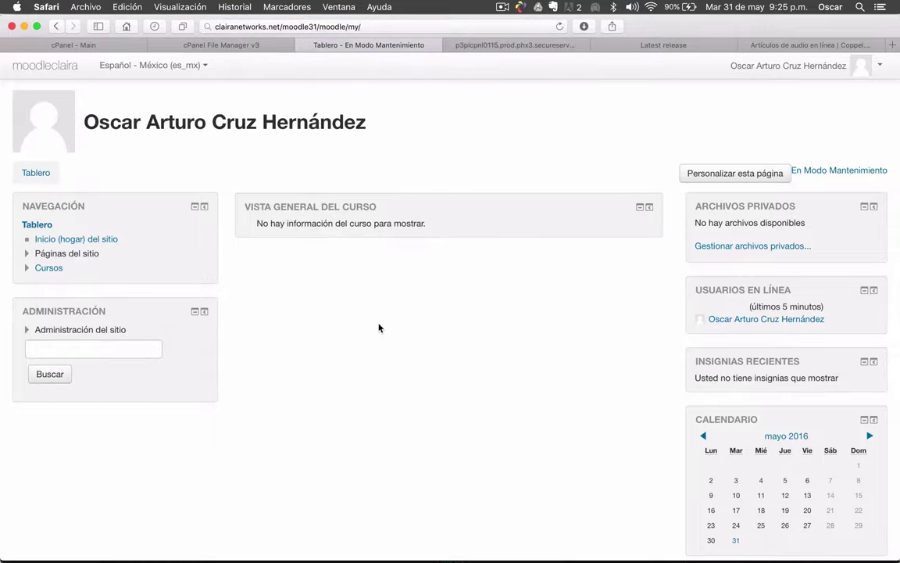
key("ctrl+Up")
key("ctrl+Up")
In cPanel File Manager, go up two levels to the public_html folder.
left_click(227, 47)
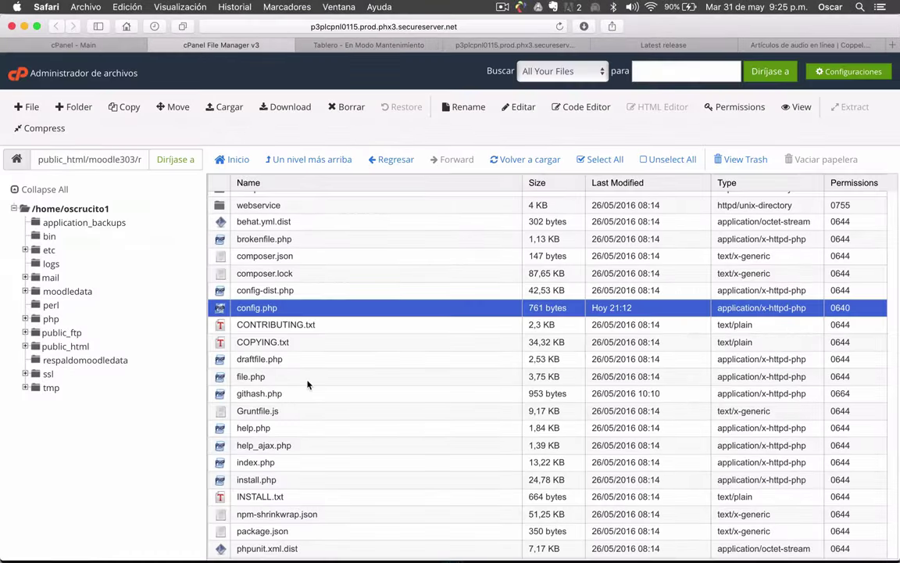
scroll(308, 385, "up", 5)
scroll(308, 385, "up", 1)
left_click(112, 160)
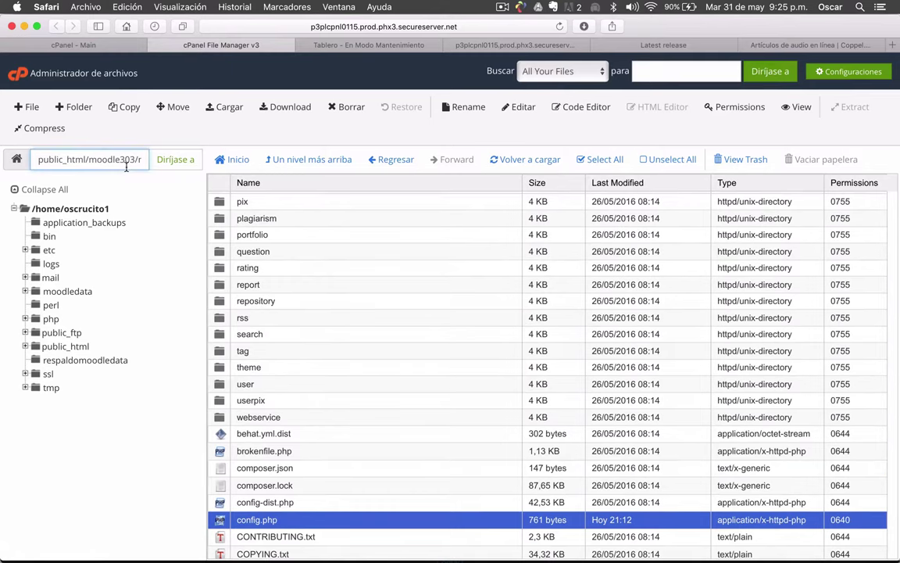
scroll(298, 271, "up", 10)
left_click(305, 165)
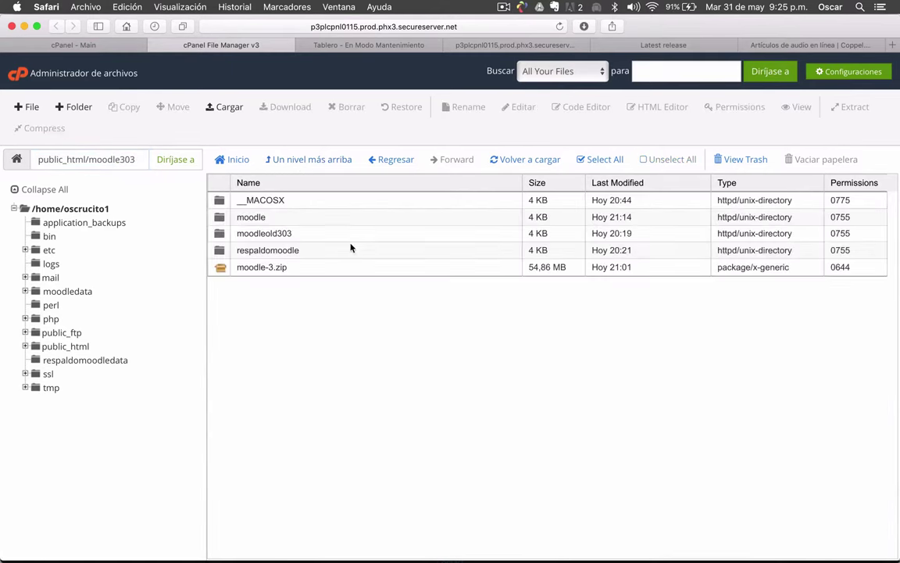
left_click(297, 160)
scroll(297, 356, "down", 1)
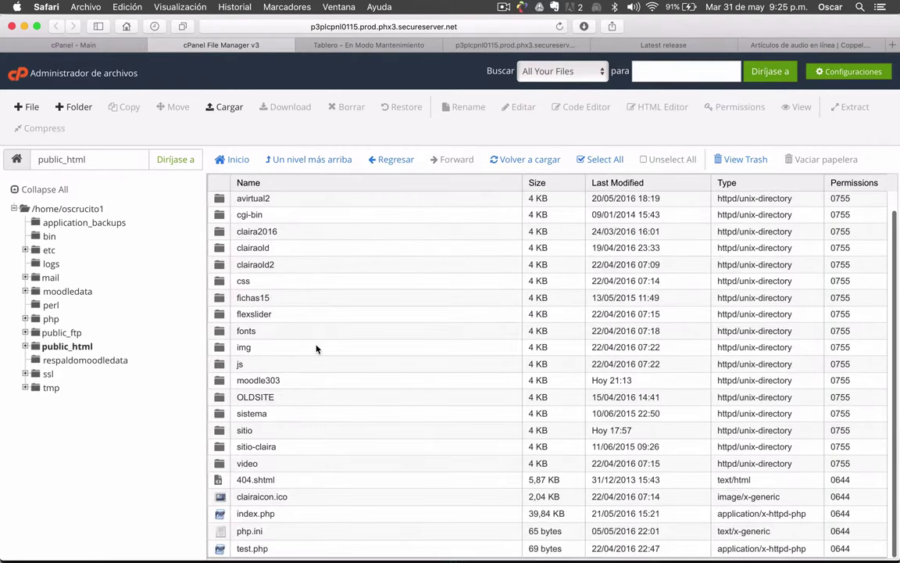
Rename the moodle303 folder to moodle31 and open it.
left_click(258, 381)
left_click(270, 380)
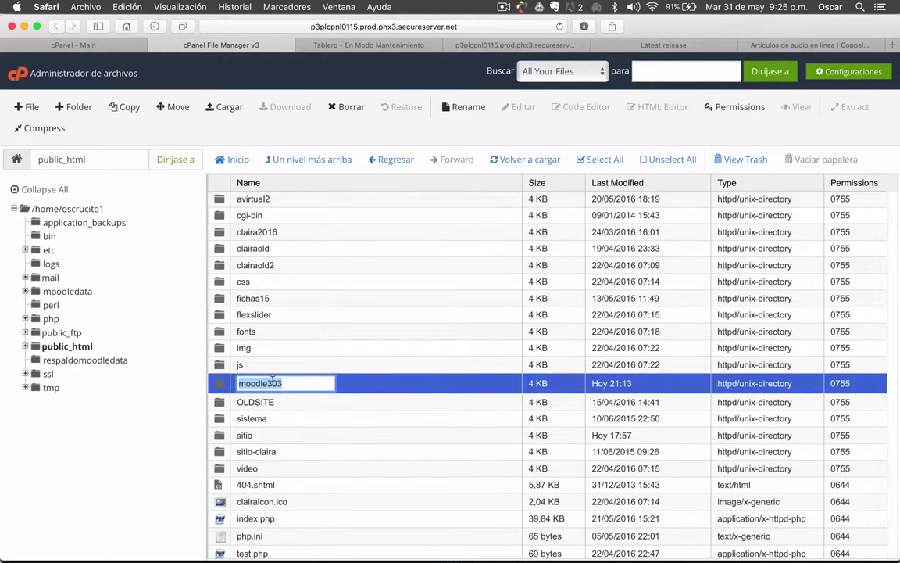
left_click(285, 383)
key("BackSpace")
key("BackSpace")
key("BackSpace")
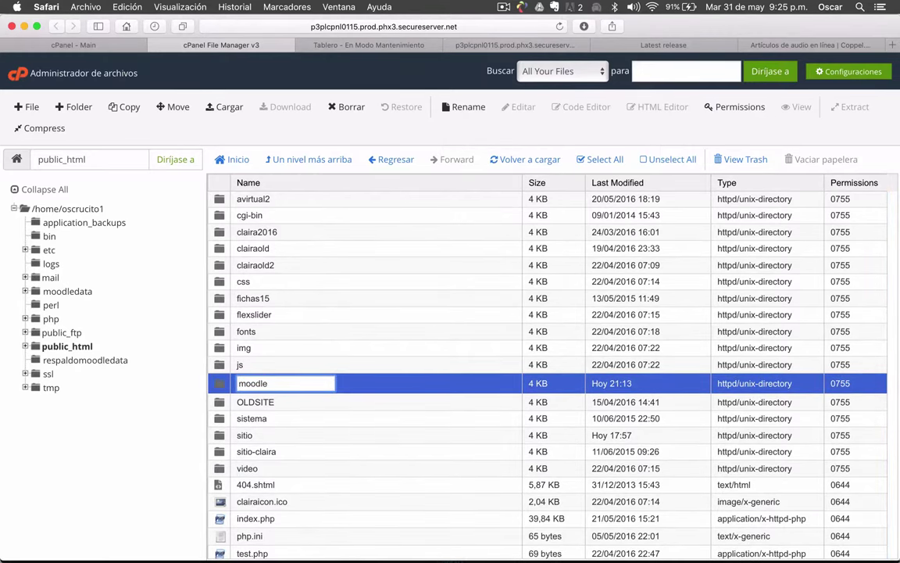
type("31")
key("Return")
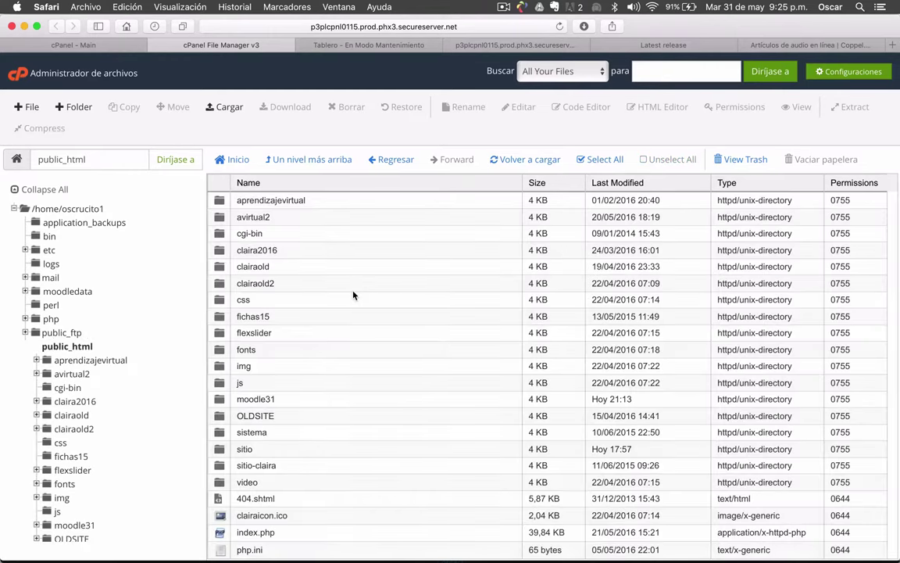
double_click(223, 399)
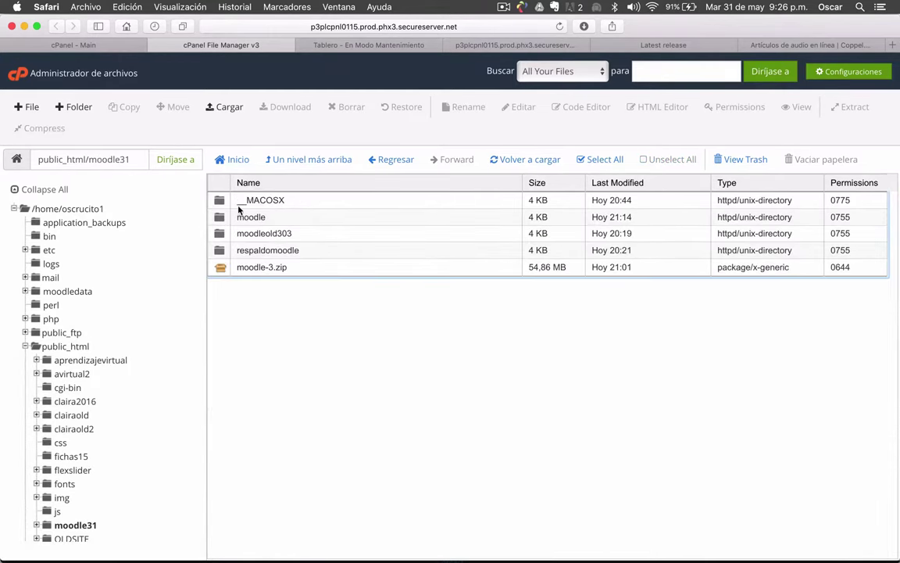
Open moodle31/moodle/config.php in the File Manager editor.
left_click(240, 217)
double_click(240, 217)
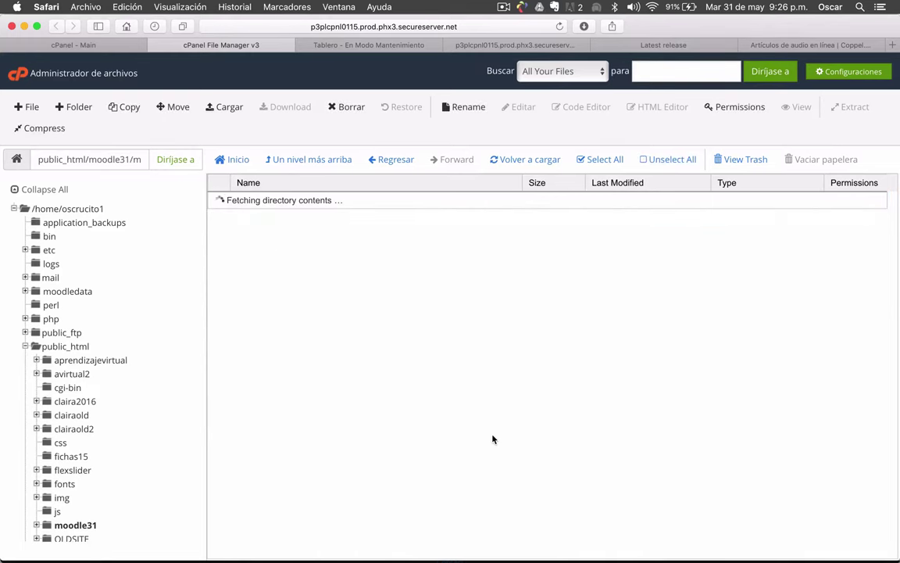
scroll(492, 439, "down", 15)
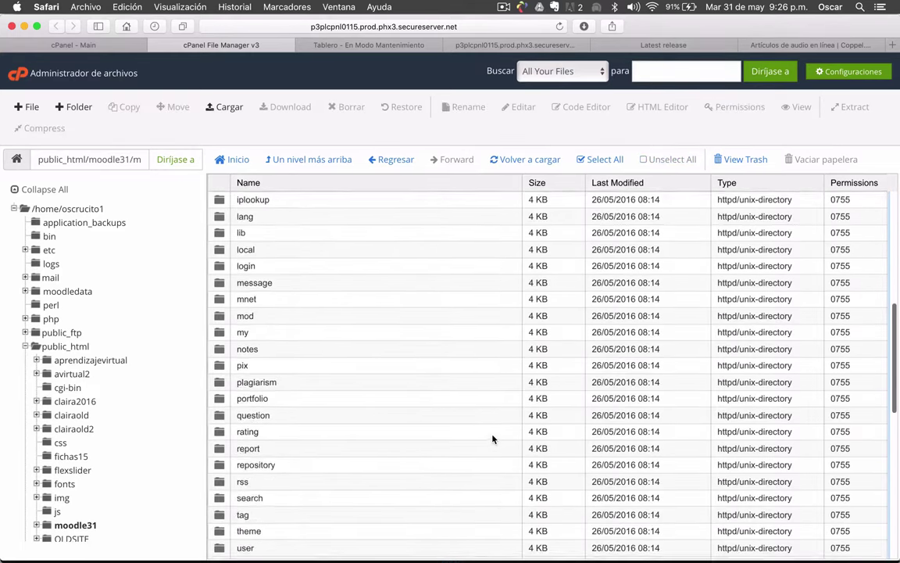
scroll(492, 439, "down", 5)
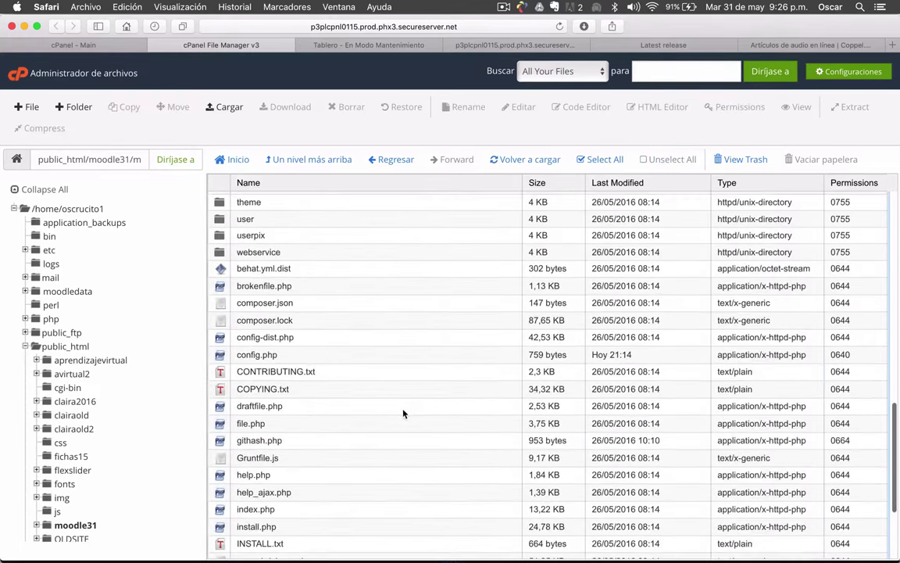
left_click(225, 357)
left_click(518, 106)
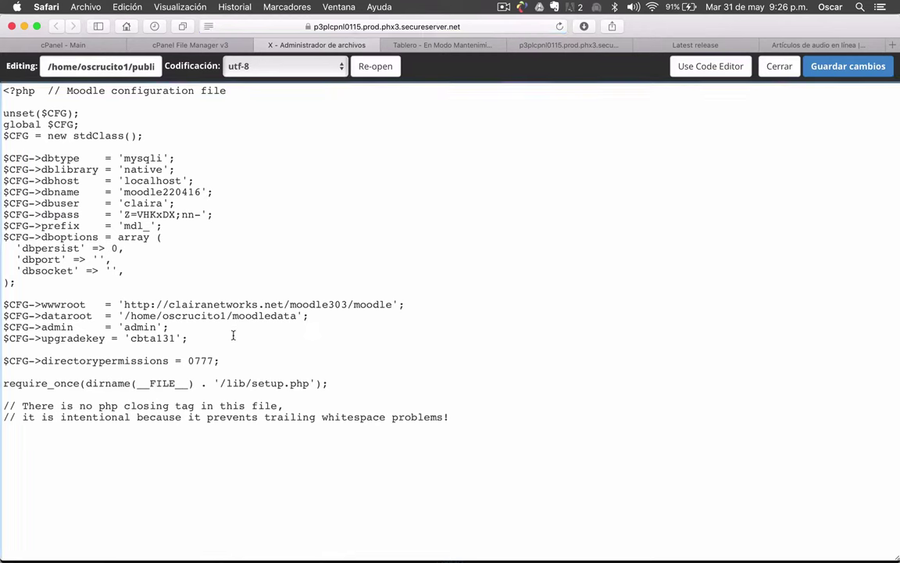
Change the wwwroot path from moodle303 to moodle31.
left_click(348, 304)
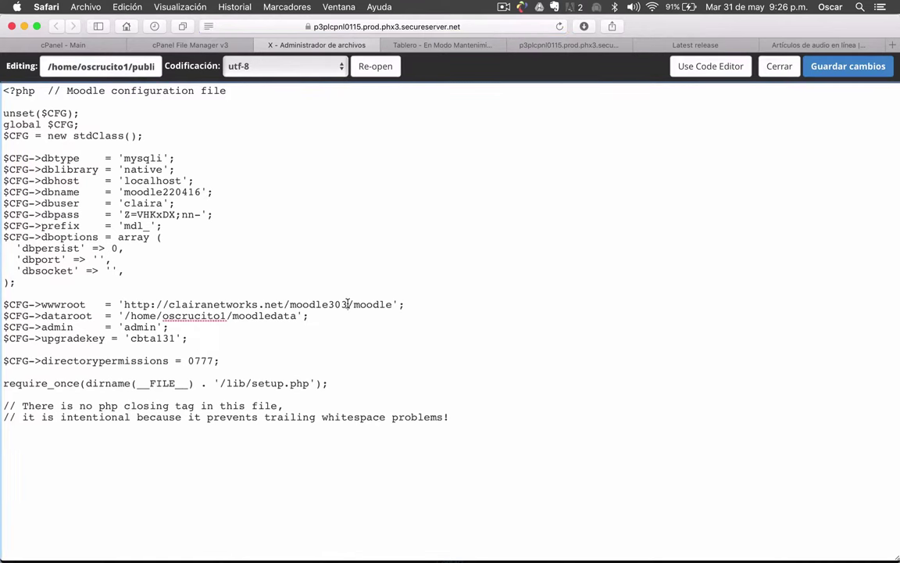
key("BackSpace")
key("BackSpace")
type("1")
left_click(277, 332)
key("super+s")
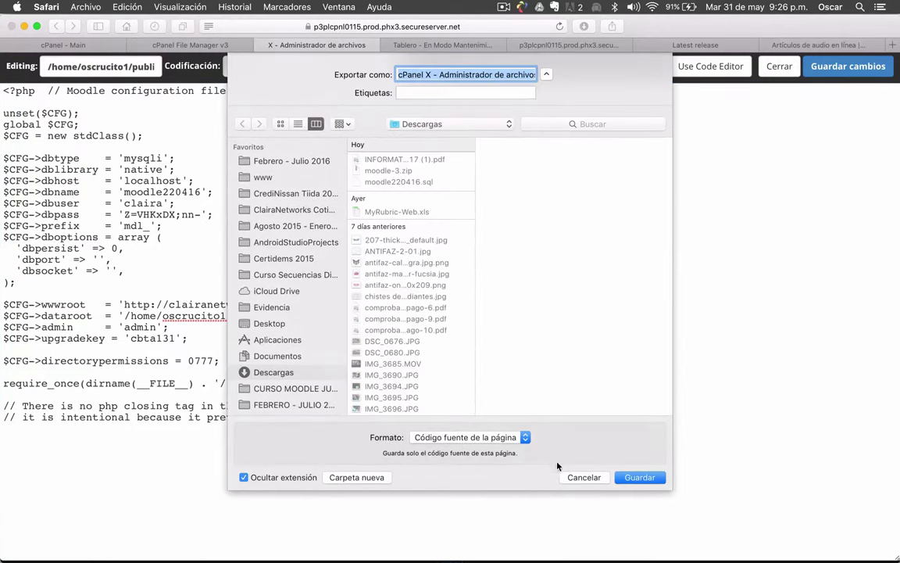
left_click(578, 477)
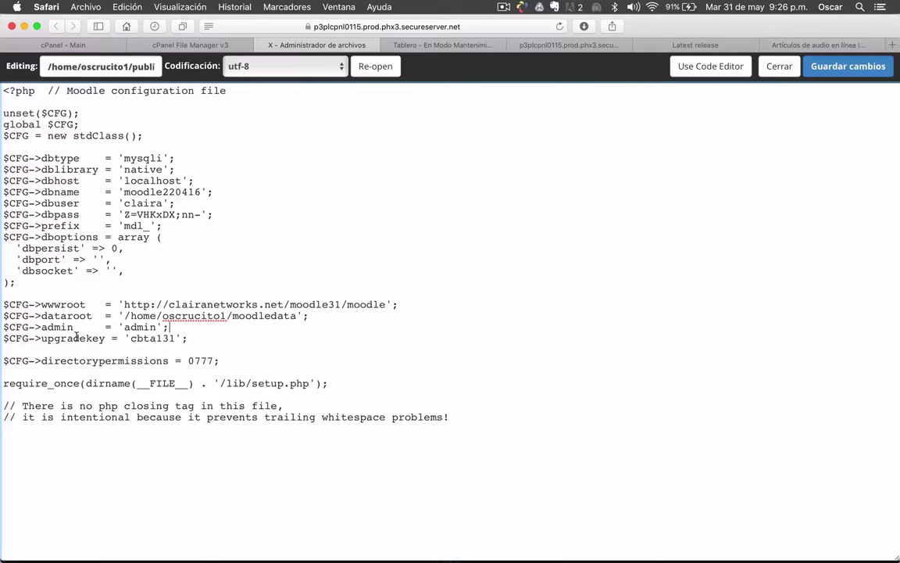
Delete the upgradekey line and save config.php.
triple_click(76, 337)
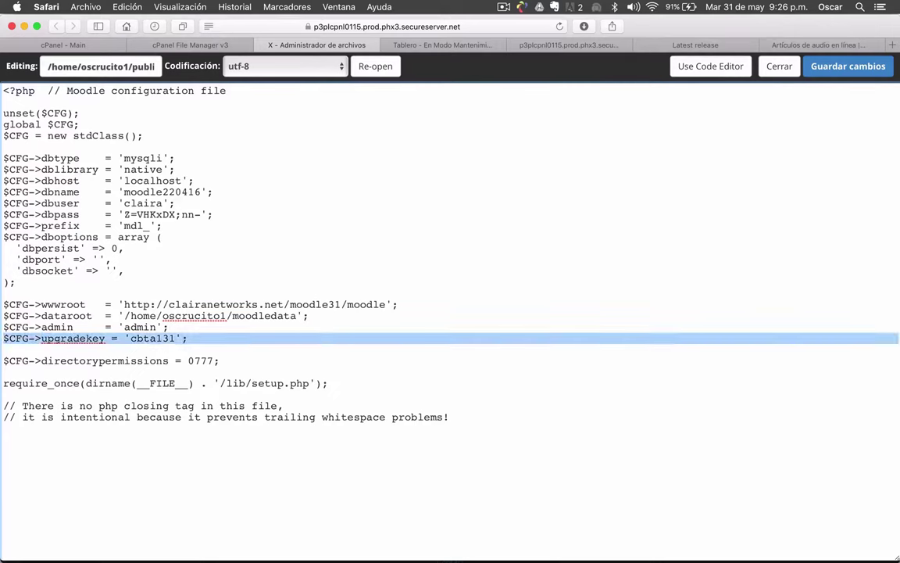
key("BackSpace")
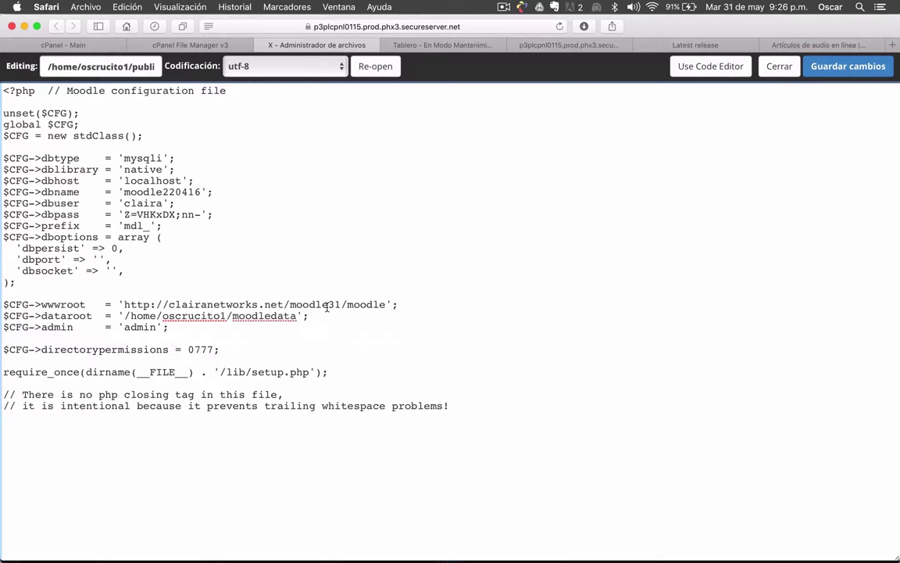
left_click(819, 67)
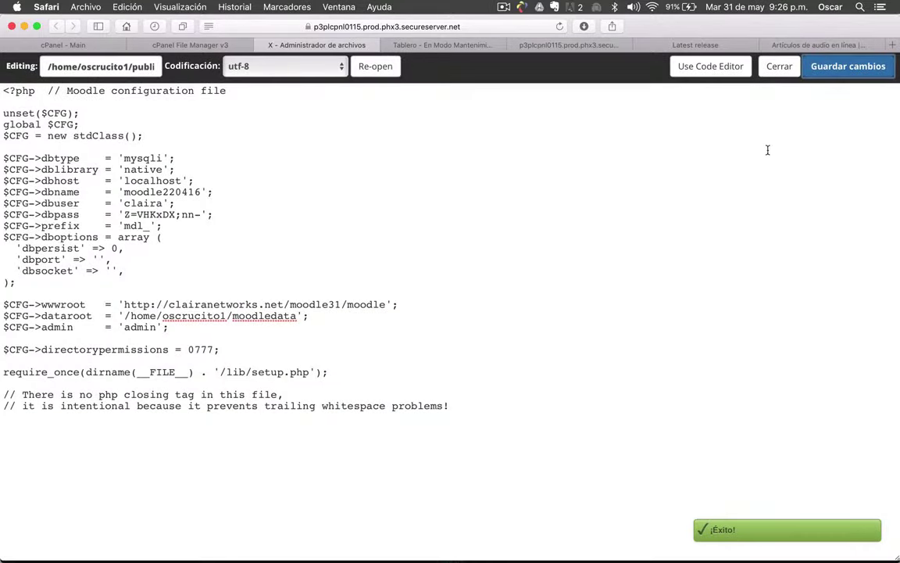
left_click(779, 66)
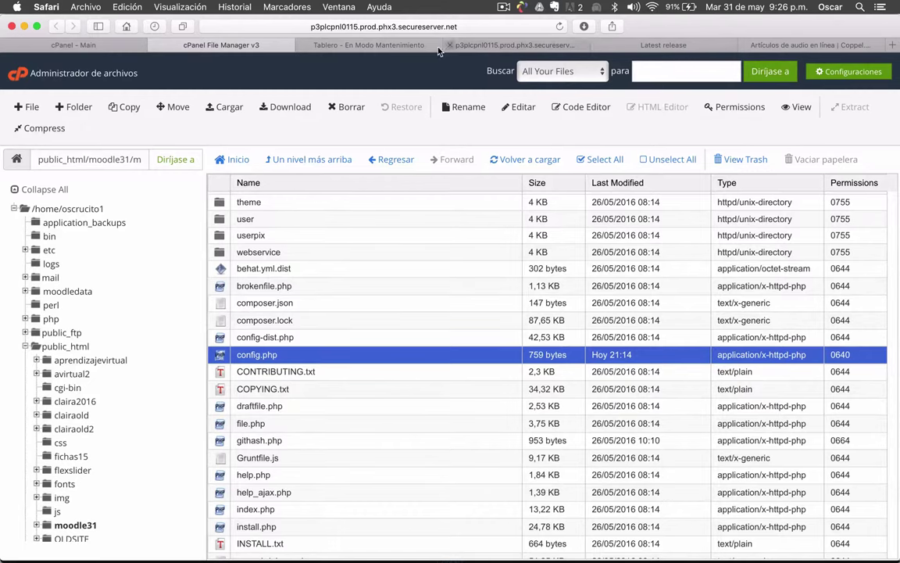
Log out of Moodle and load the /moodle31/moodle address.
left_click(360, 45)
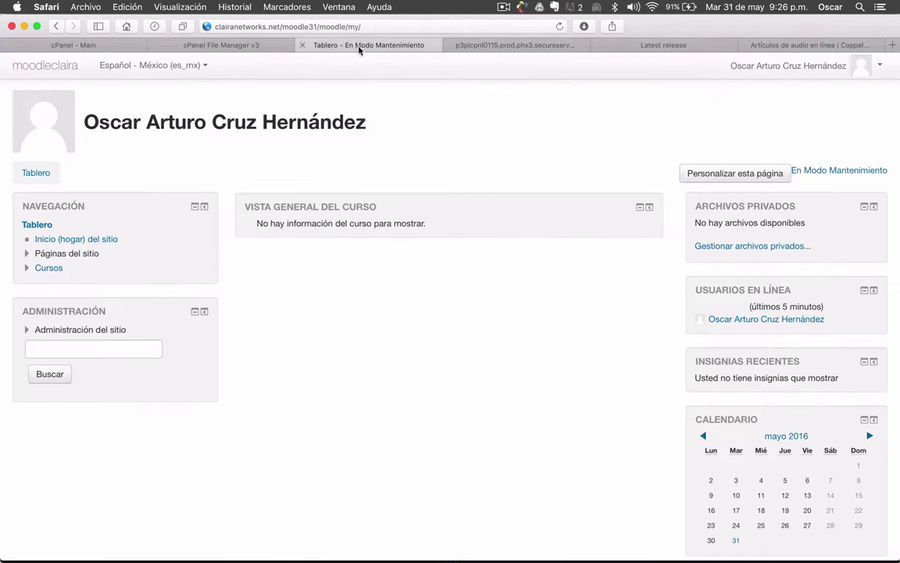
left_click(877, 70)
left_click(811, 217)
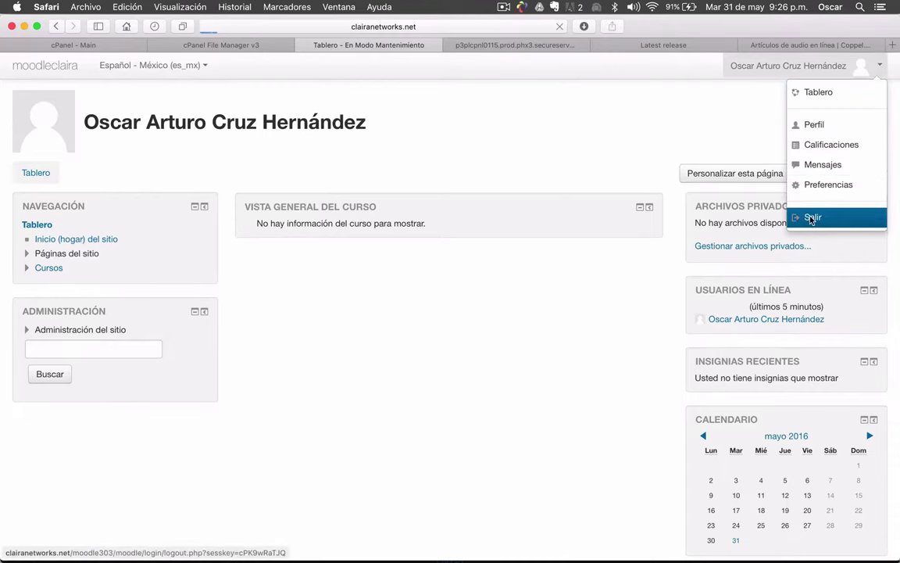
left_click(426, 27)
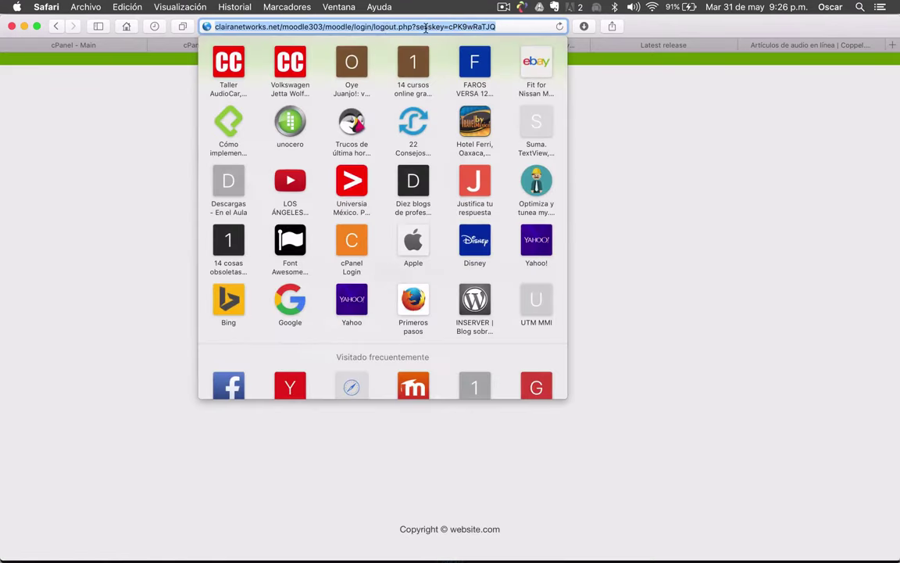
key("Right")
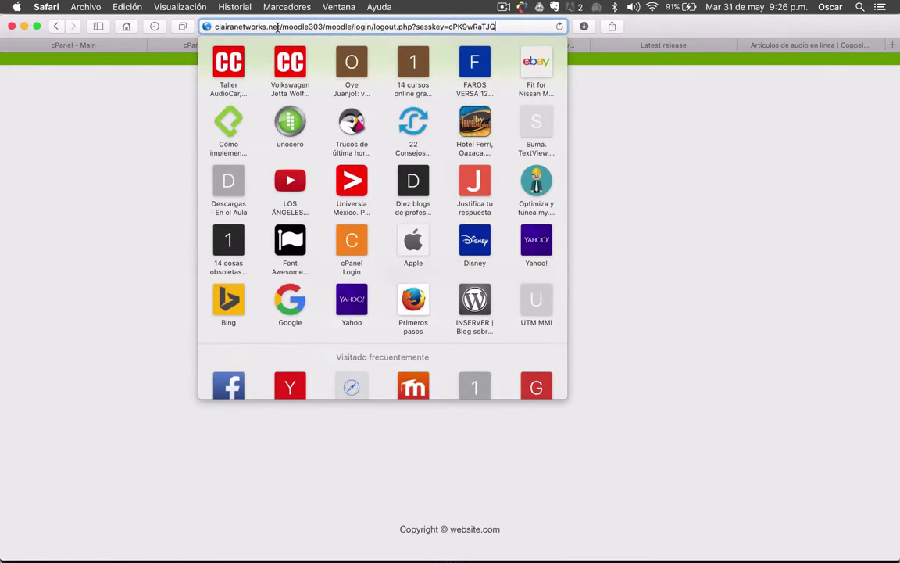
left_click_drag(281, 27, 508, 37)
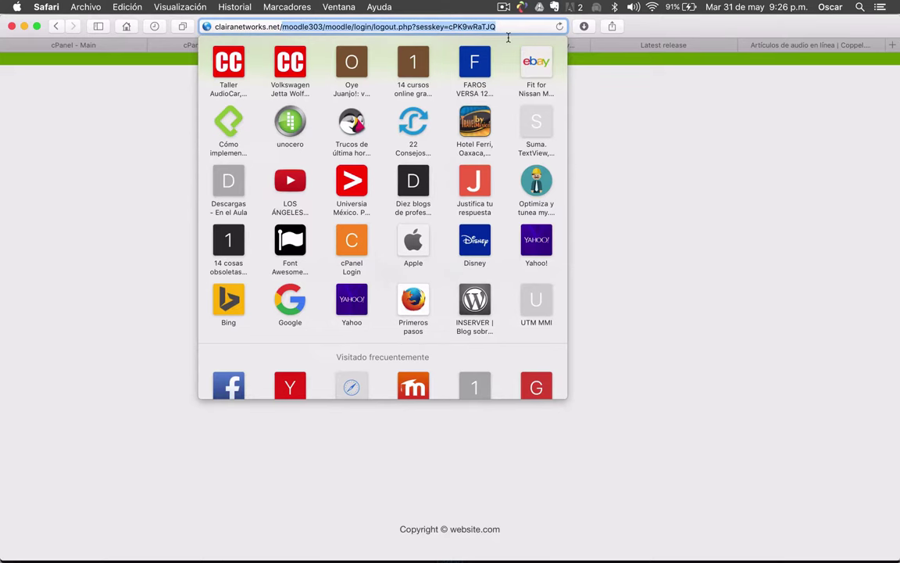
type("/moodle")
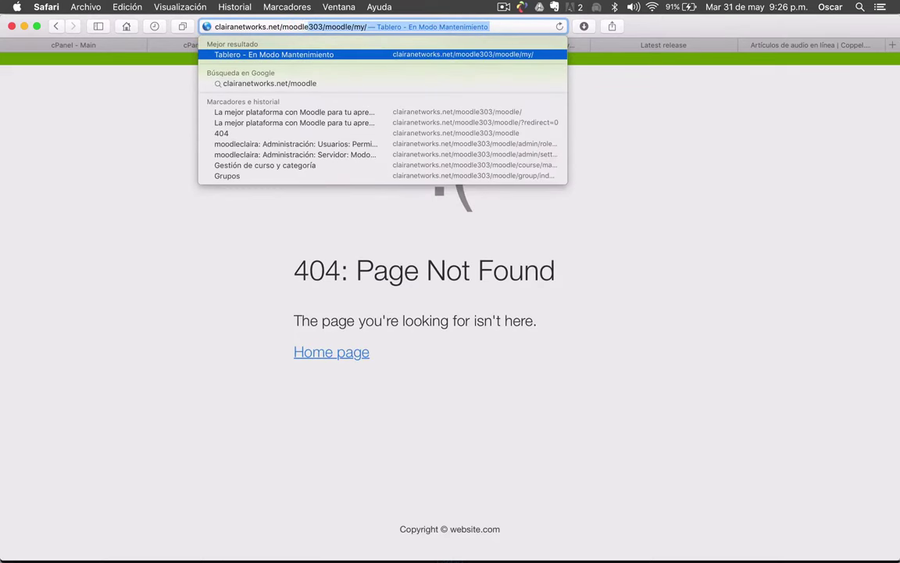
type("31/mo")
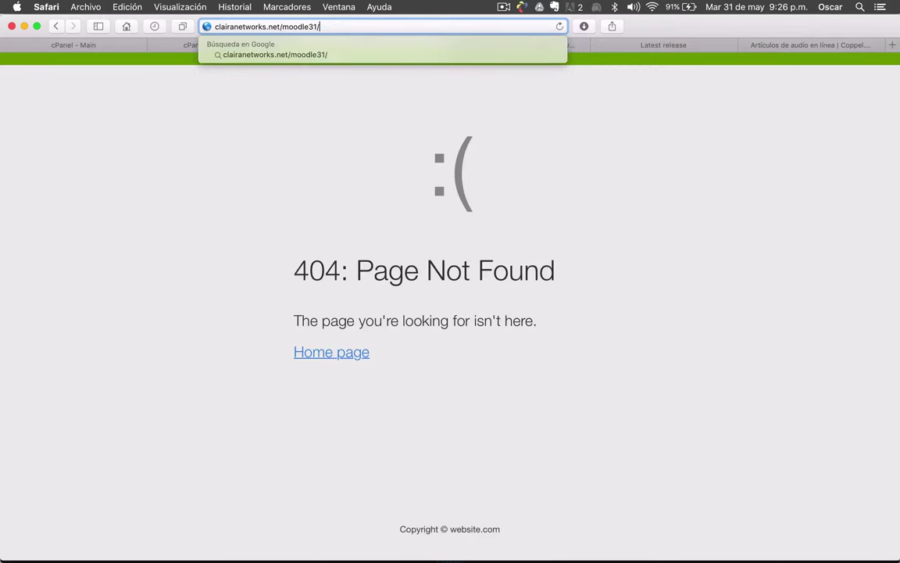
type("odle")
key("Return")
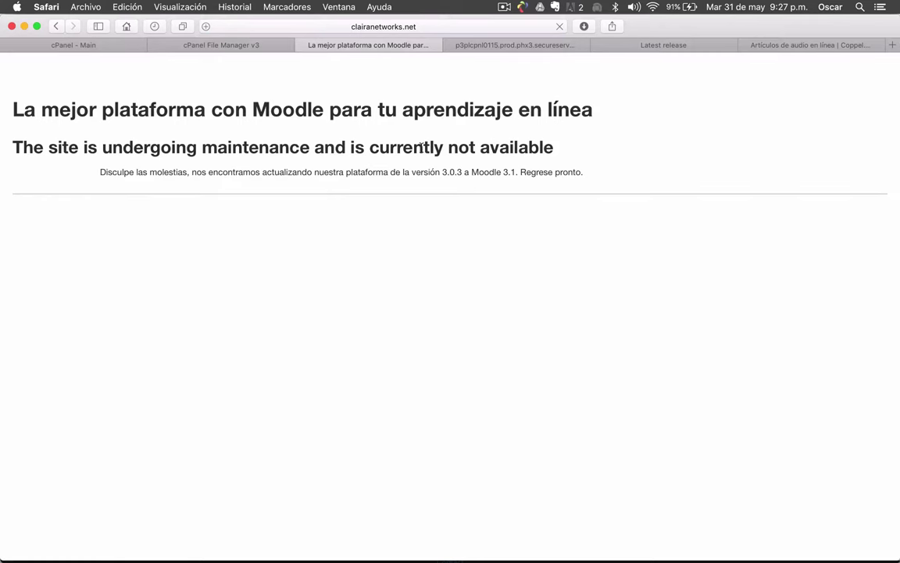
Append admin.php to the site address and load it.
left_click(432, 28)
left_click(438, 28)
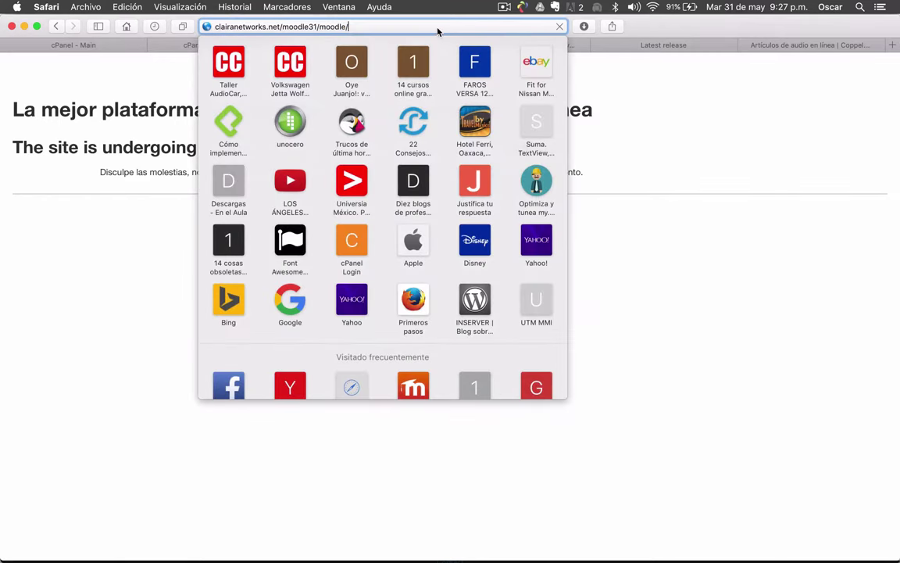
type("ad")
key("BackSpace")
type("admin")
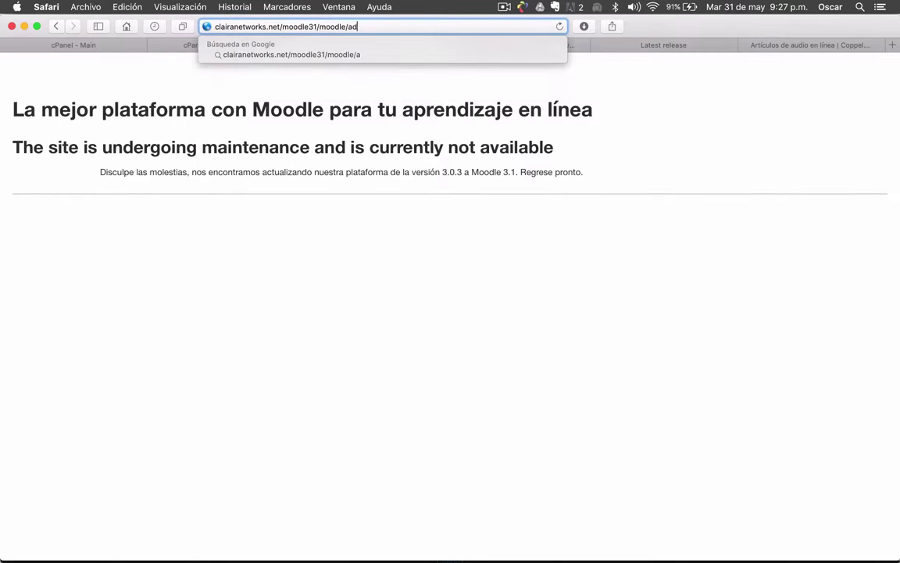
type(".ph")
key("BackSpace")
key("BackSpace")
type("php")
key("Return")
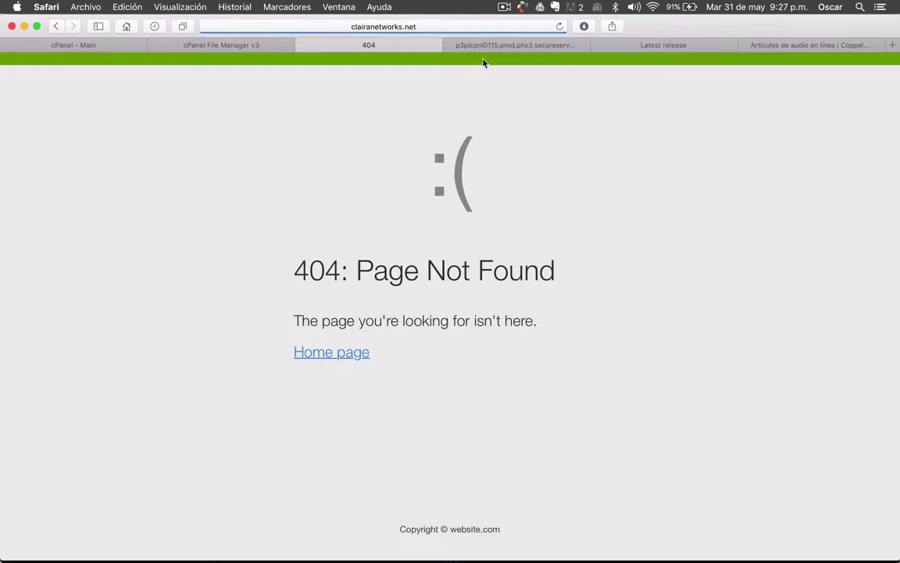
Go back and try the old moodle303 site's course management page.
left_click(56, 25)
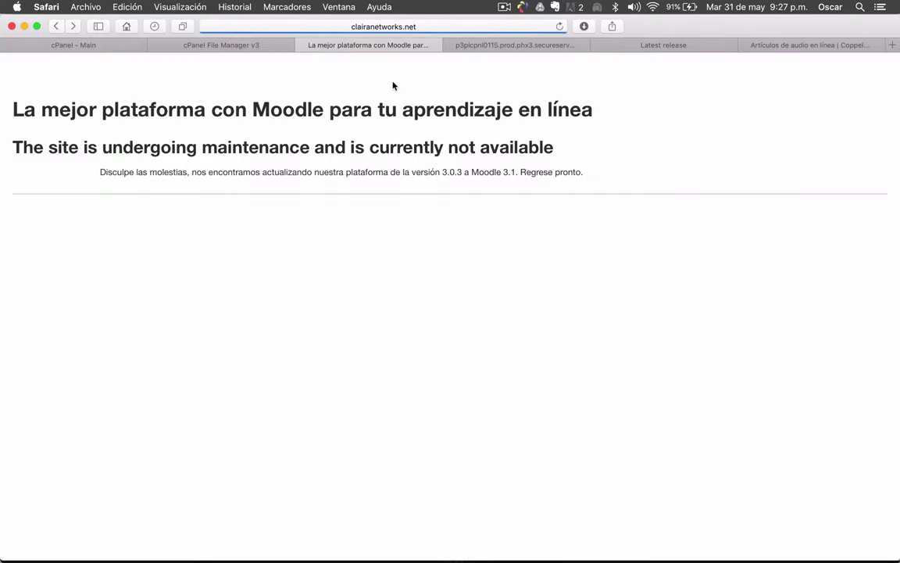
left_click(396, 27)
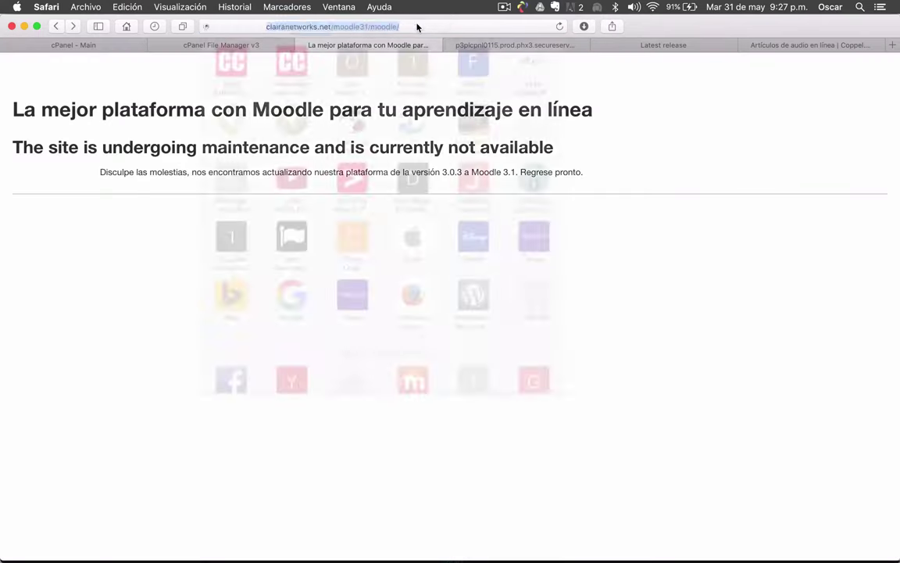
left_click(397, 27)
key("BackSpace")
key("BackSpace")
key("BackSpace")
key("BackSpace")
key("BackSpace")
key("BackSpace")
key("BackSpace")
key("BackSpace")
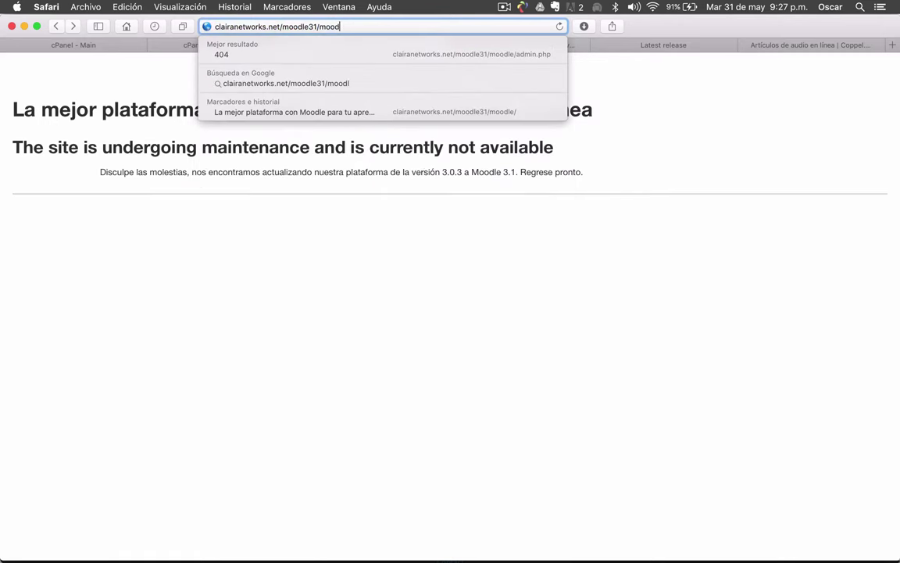
key("BackSpace")
type("03")
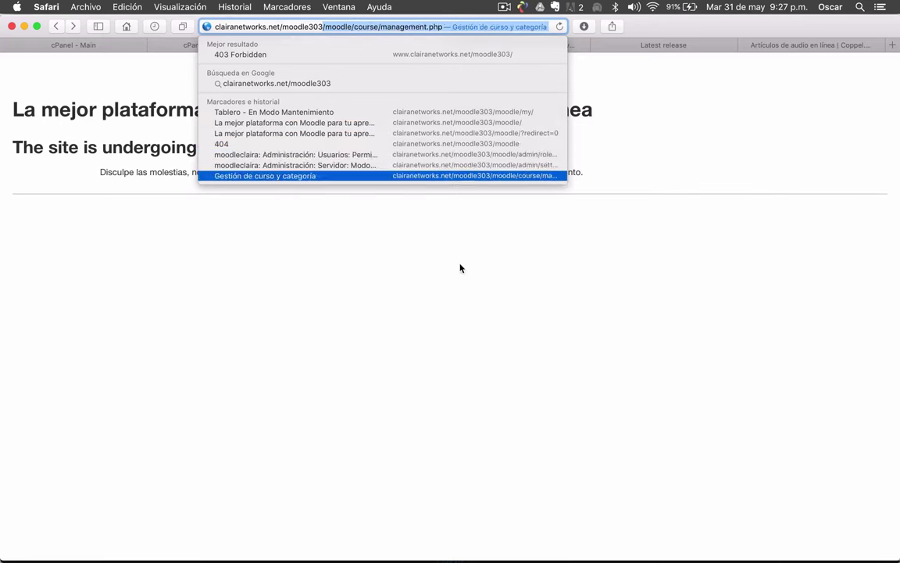
key("Return")
Load moodle31/moodle/admin to reach the new site's maintenance notice.
left_click(331, 28)
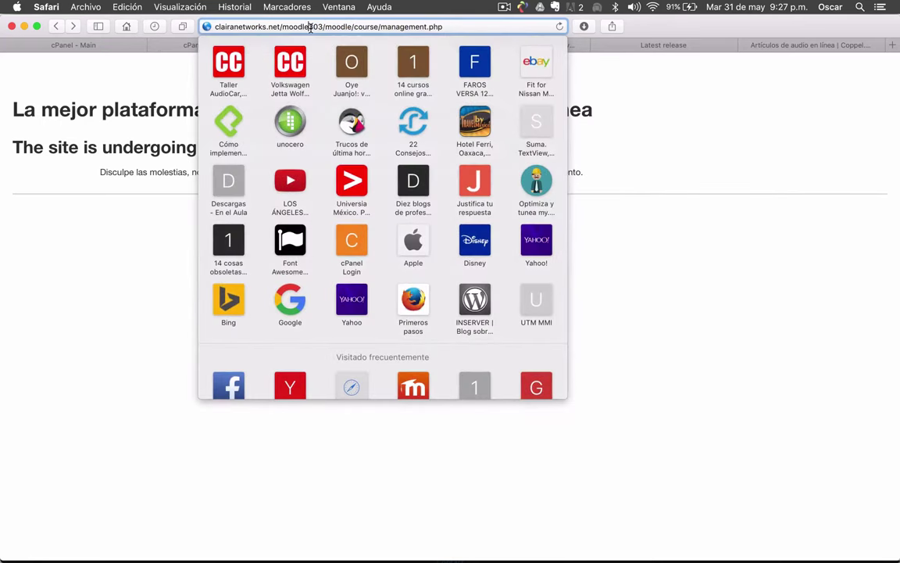
left_click_drag(312, 27, 443, 20)
type("1")
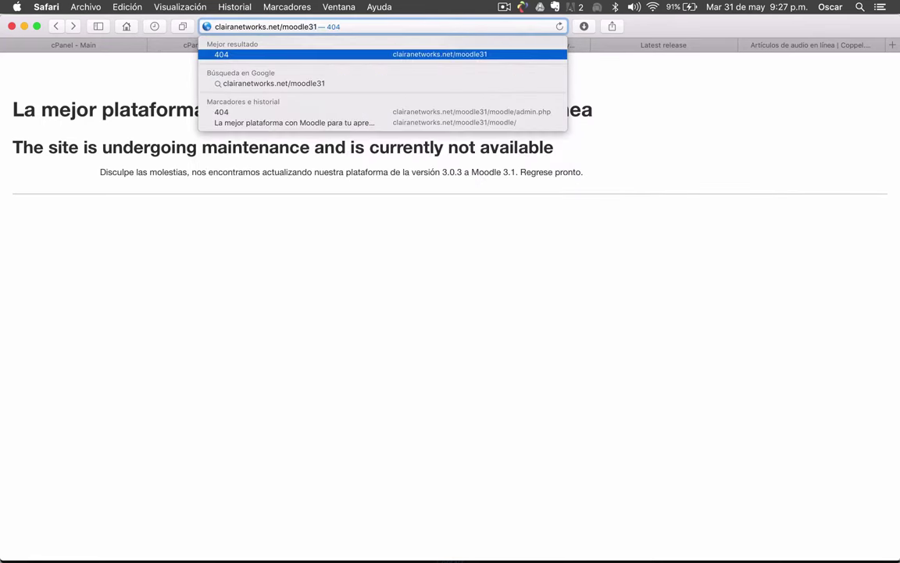
type("/moodle/admin")
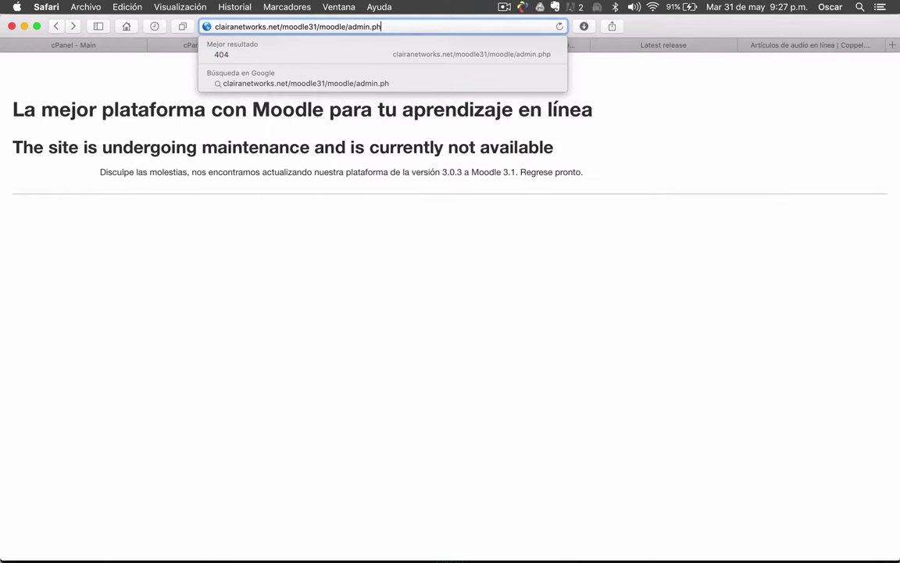
key("Return")
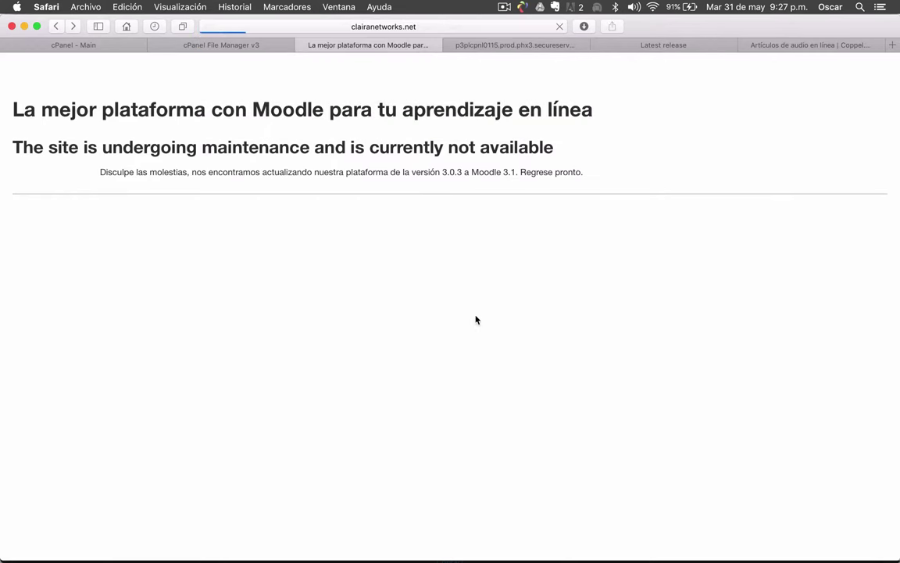
Sign in as admin using the saved login, reloading and retrying after the first attempt fails.
left_click(260, 248)
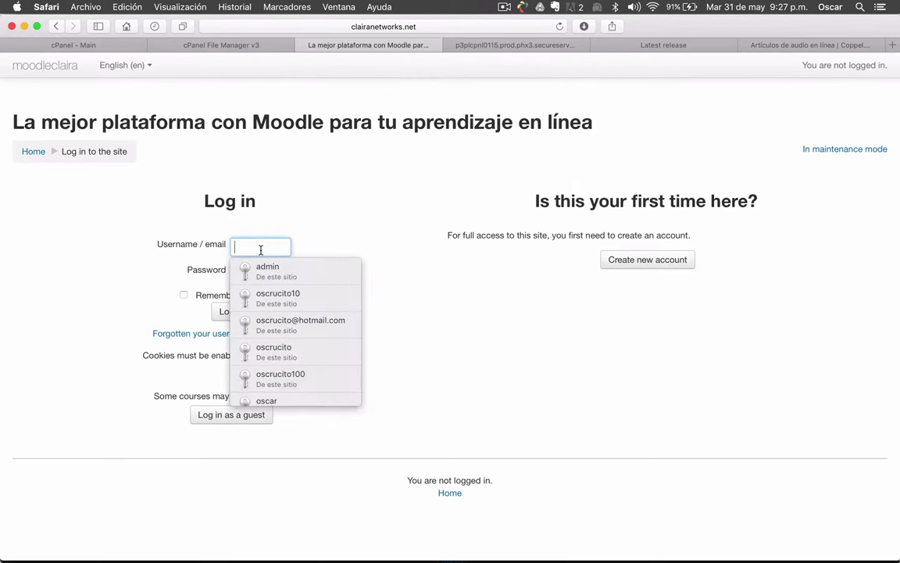
left_click(262, 270)
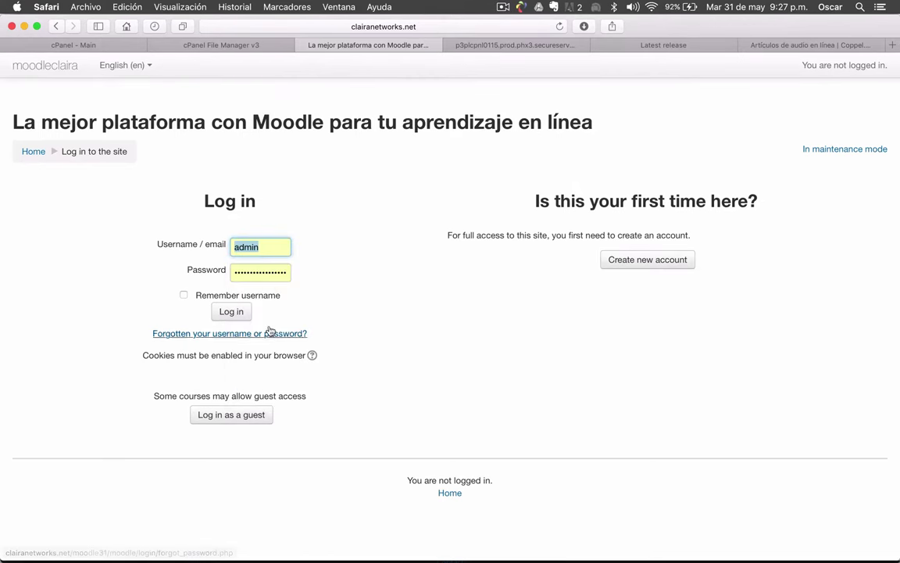
left_click(232, 313)
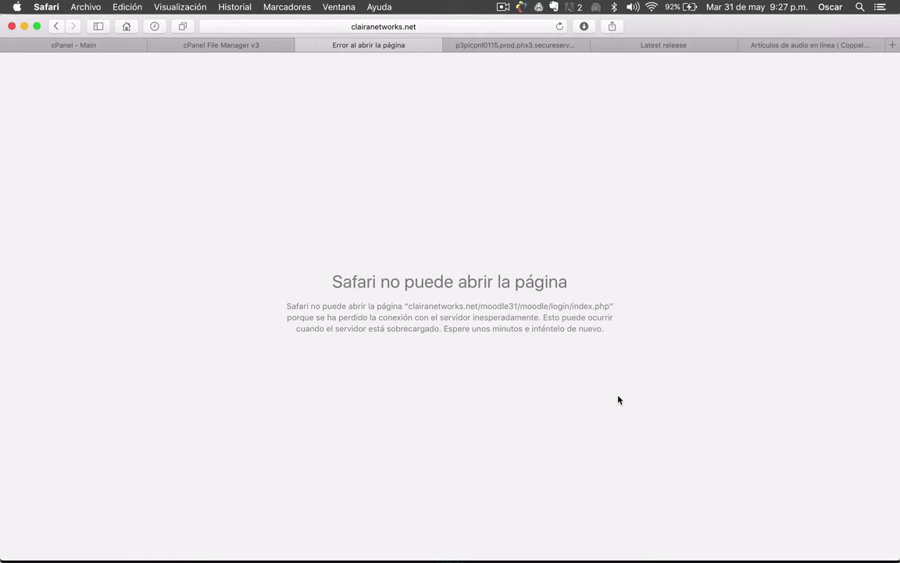
left_click(441, 32)
left_click(420, 27)
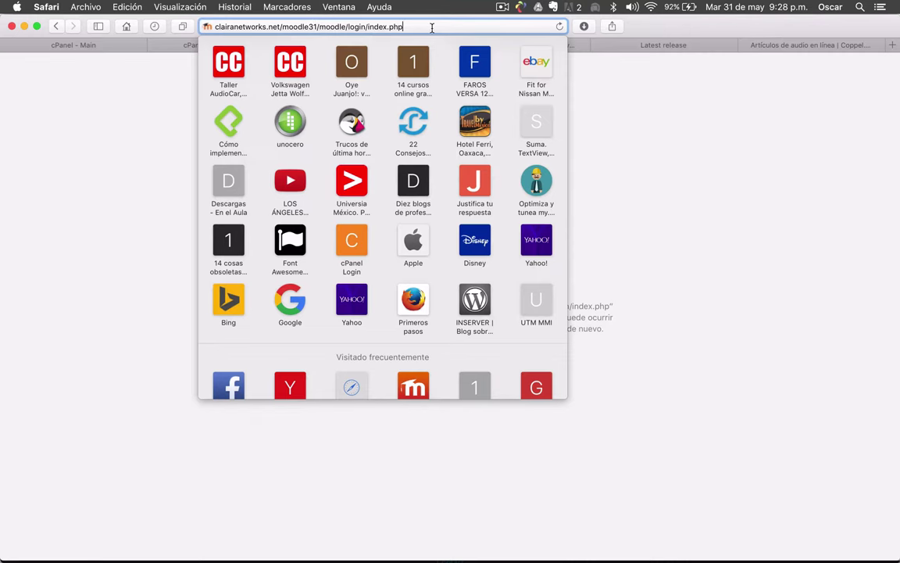
key("Return")
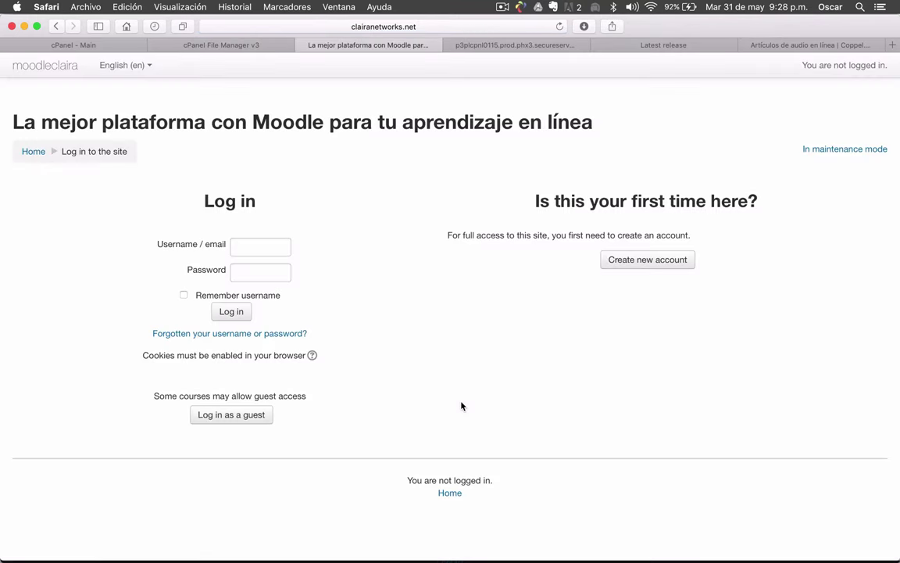
left_click(261, 245)
type("ad")
key("Down")
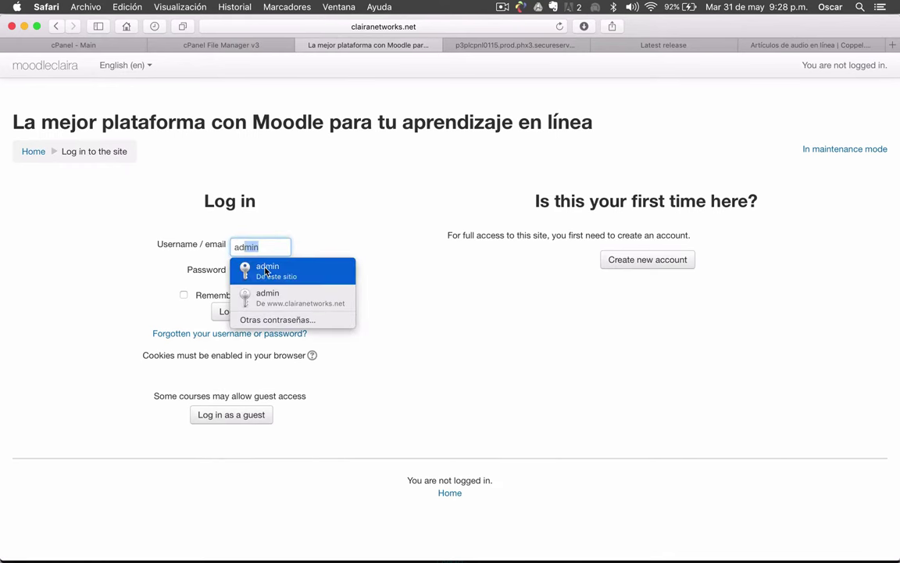
key("Return")
left_click(226, 312)
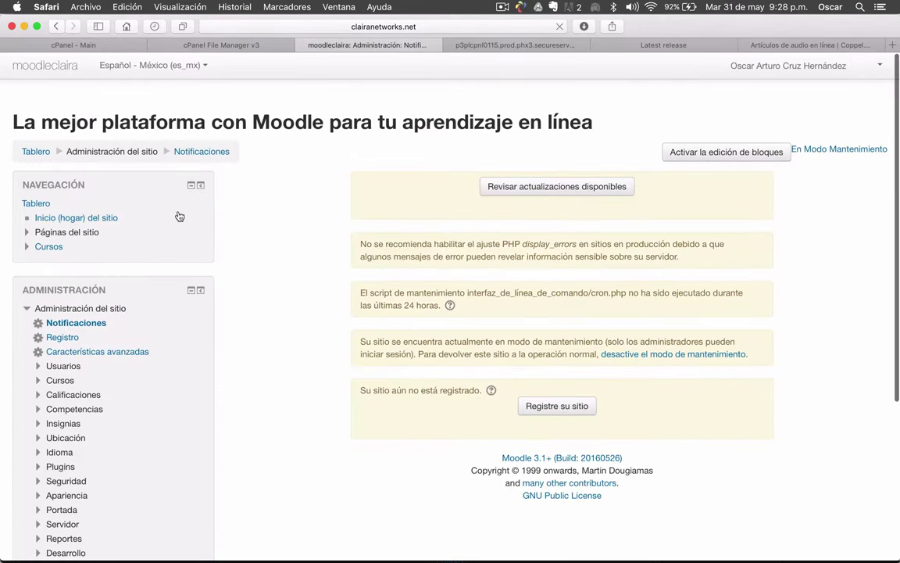
Set Servidor > Modo de mantenimiento to Deshabilitar, save, and return to the dashboard.
scroll(178, 216, "down", 5)
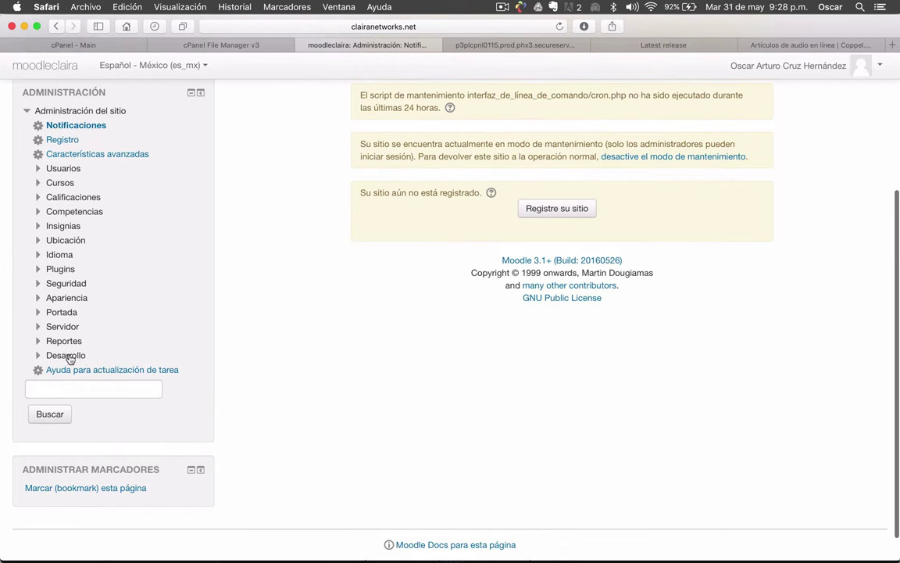
left_click(65, 328)
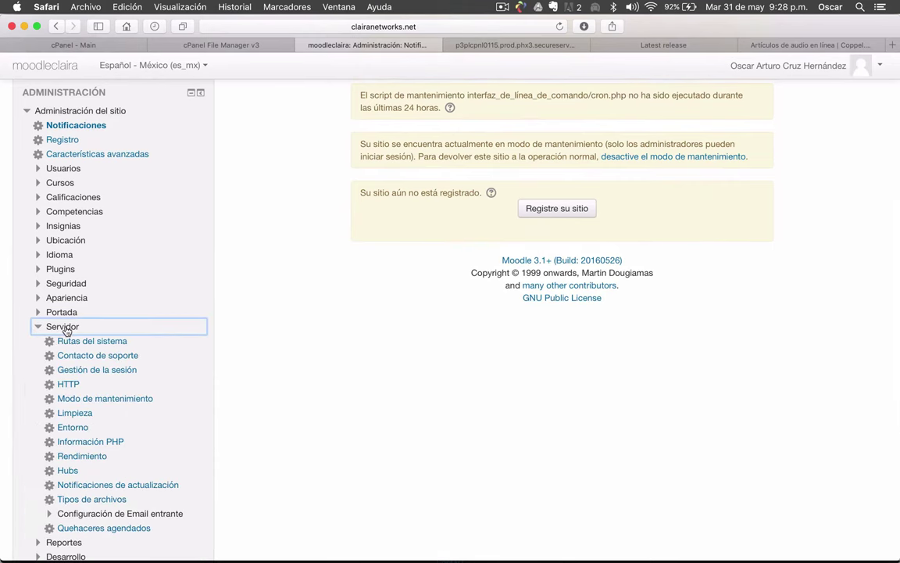
scroll(66, 331, "down", 1)
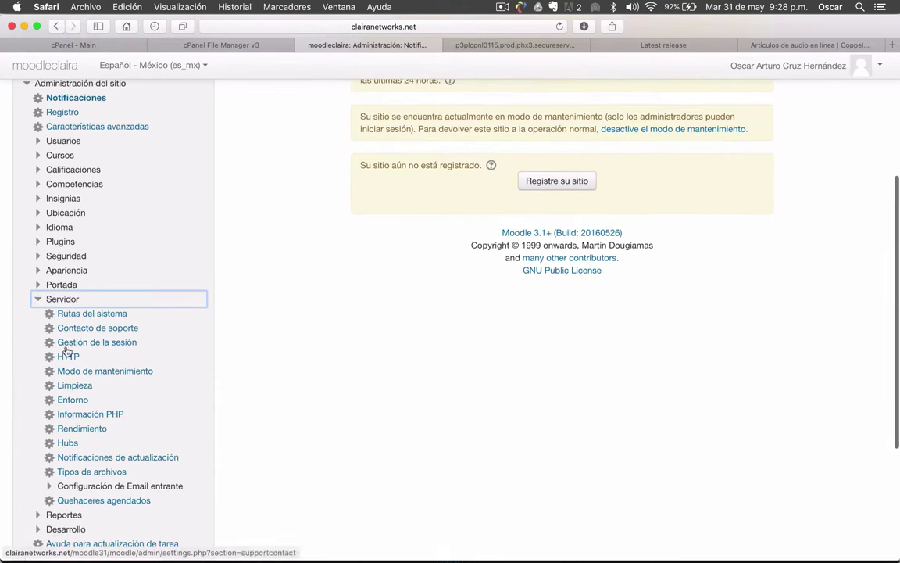
left_click(107, 372)
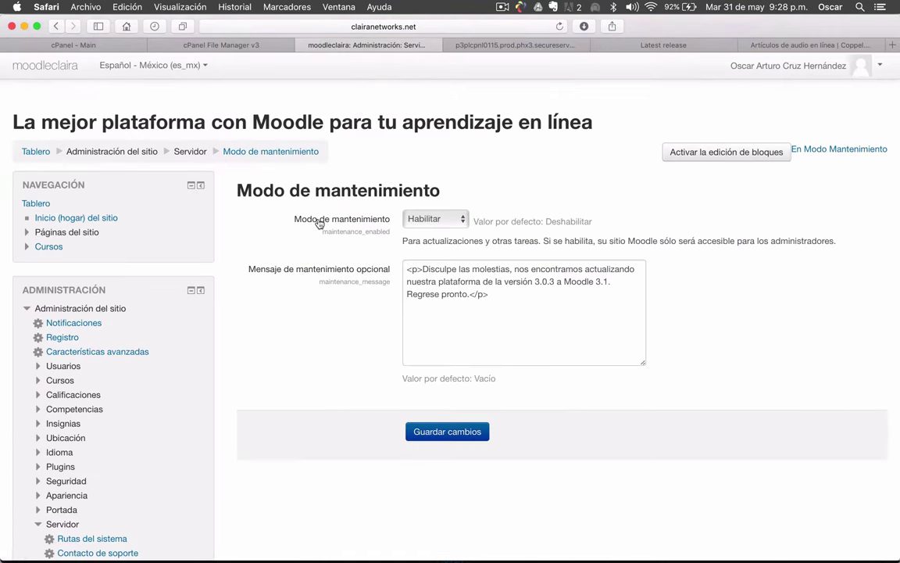
left_click(464, 222)
left_click(433, 208)
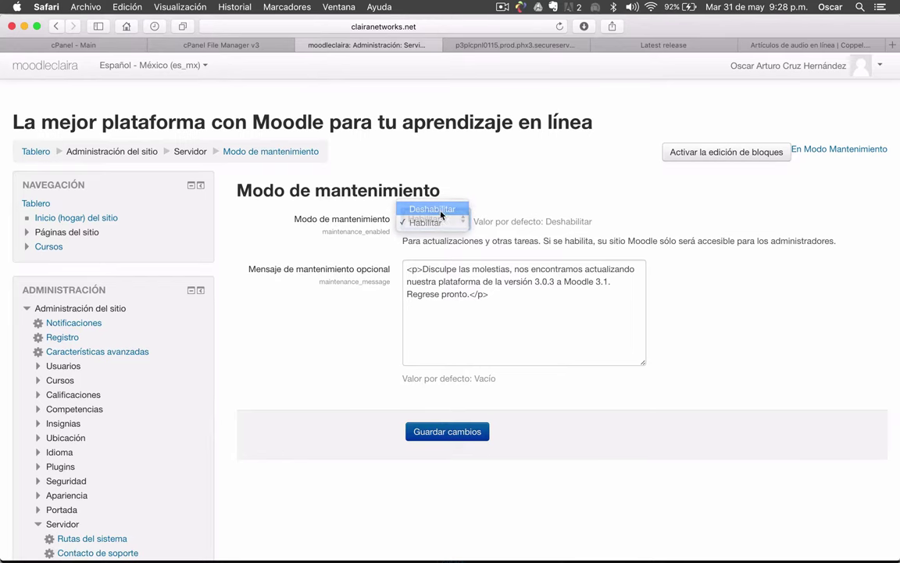
scroll(330, 344, "down", 3)
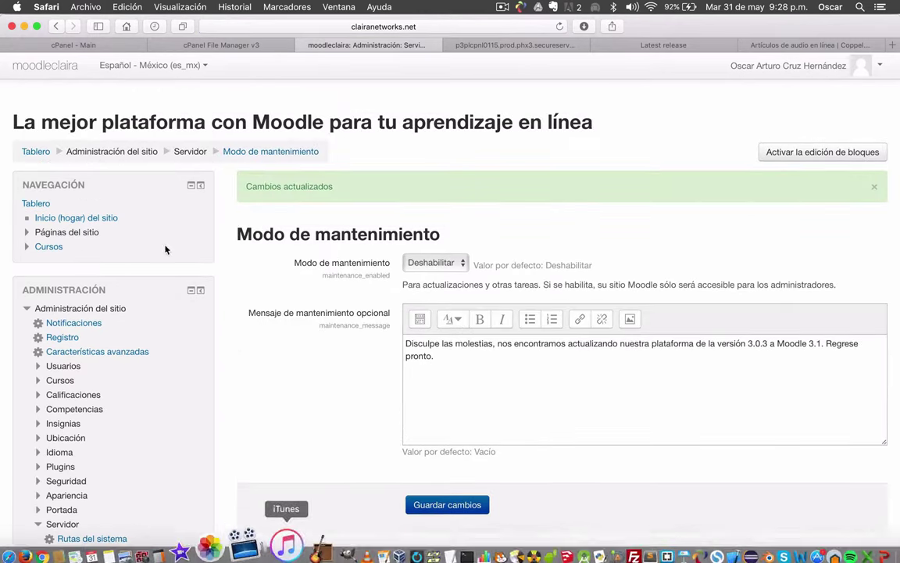
left_click(43, 152)
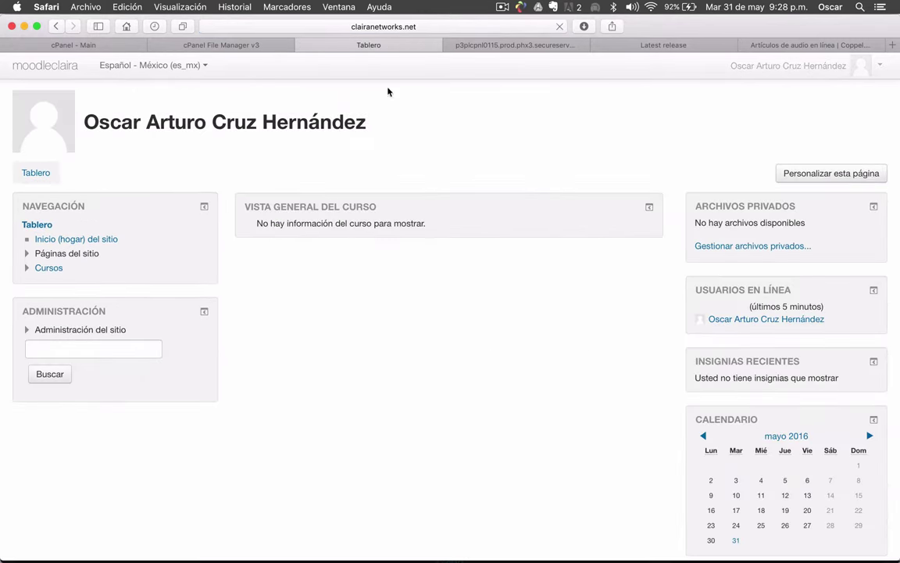
Edit the moodle31 address to load the new site's dashboard.
left_click(422, 28)
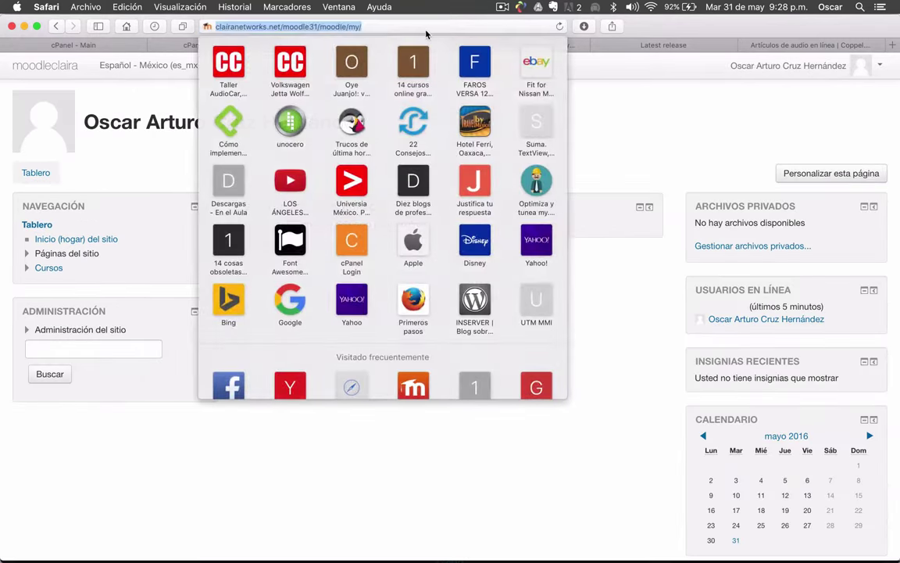
key("Right")
key("BackSpace")
key("BackSpace")
key("Return")
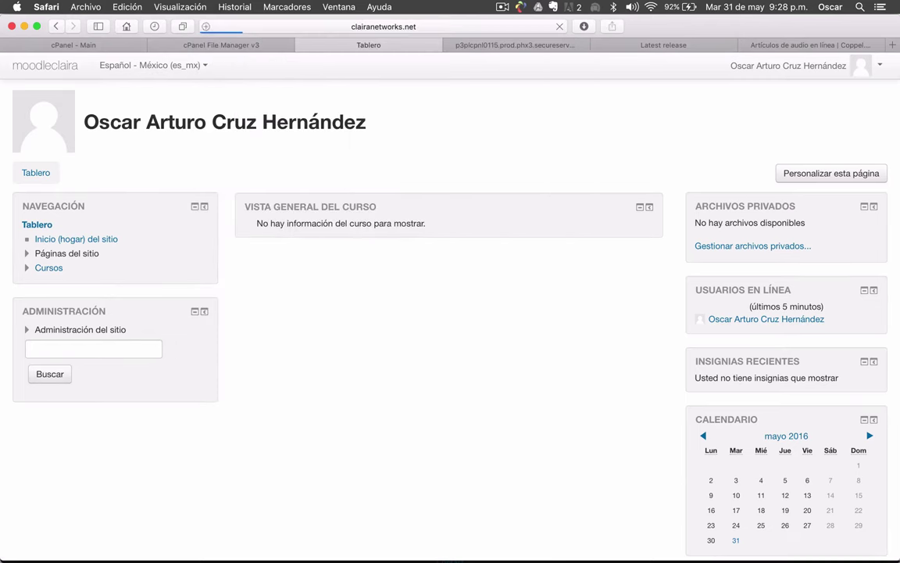
Remove my/ from the address and open the moodle31 admin Notificaciones page.
left_click(411, 26)
key("Right")
key("BackSpace")
key("BackSpace")
key("BackSpace")
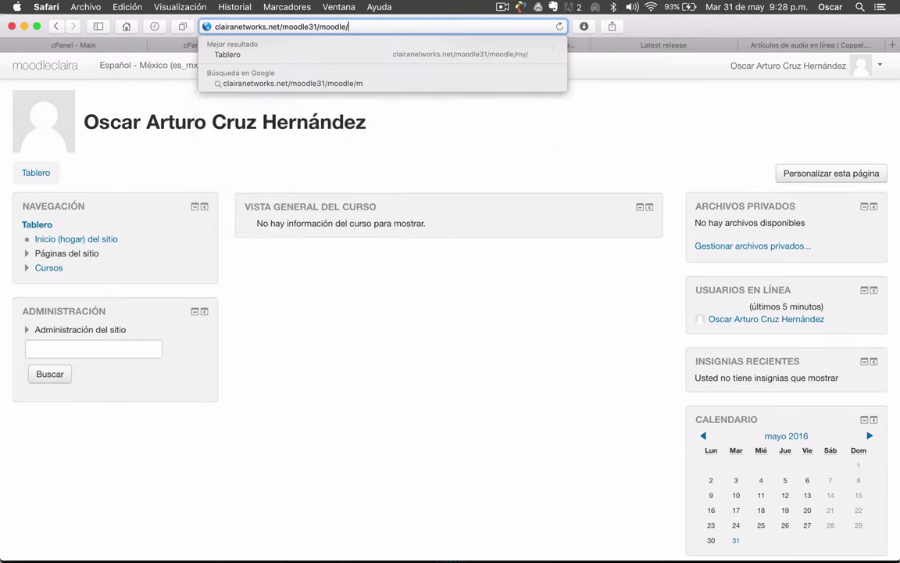
key("super+a")
key("cmd+c")
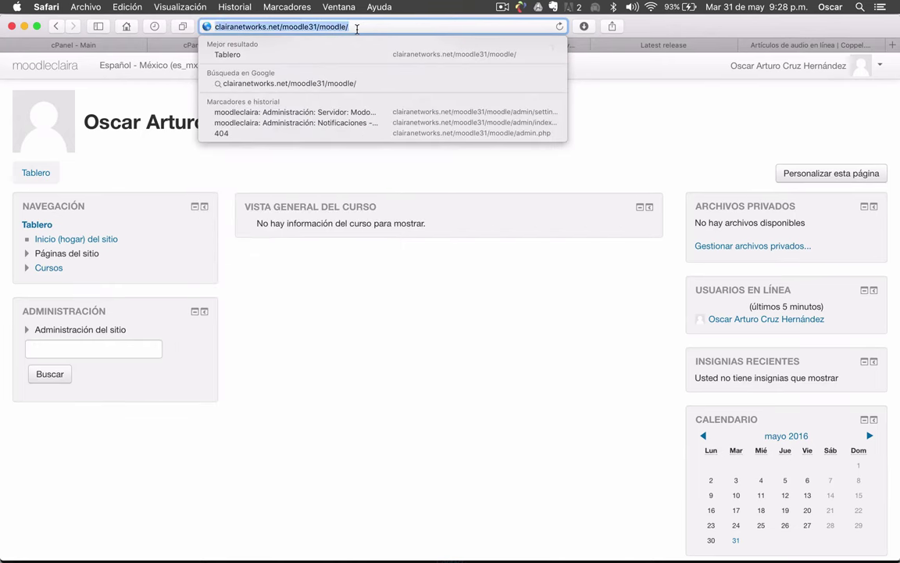
key("Down")
key("Down")
key("Down")
key("Return")
Switch to Firefox, back to Safari, then to Google Chrome.
mouse_move(209, 527)
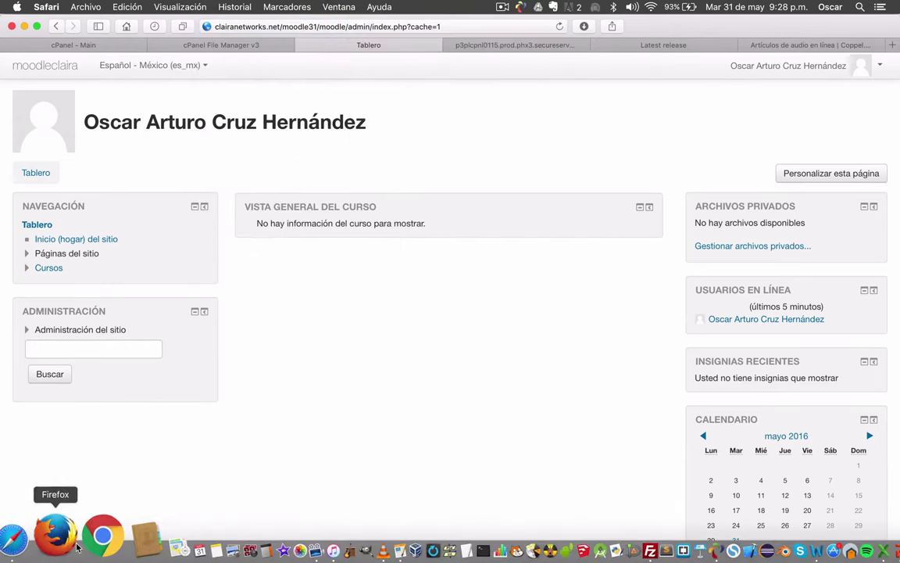
left_click(76, 545)
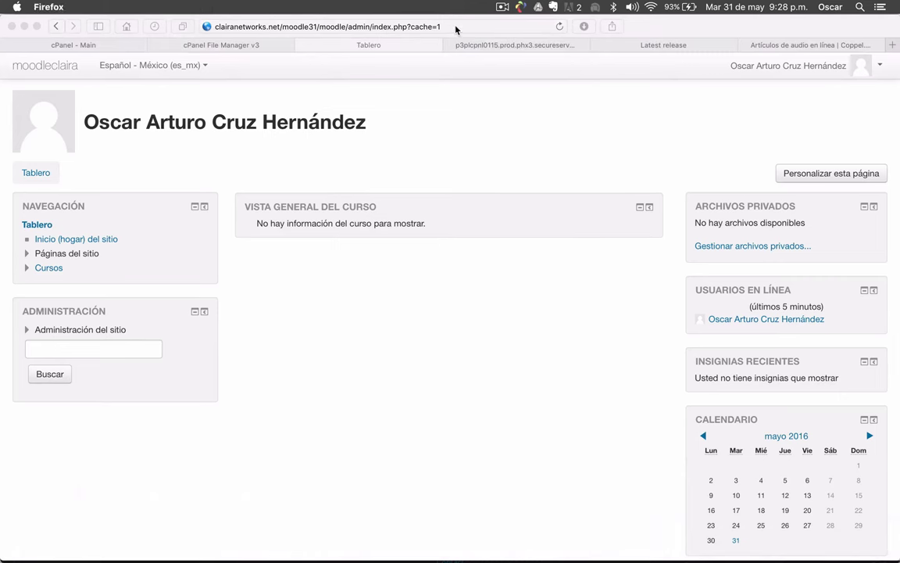
left_click(406, 143)
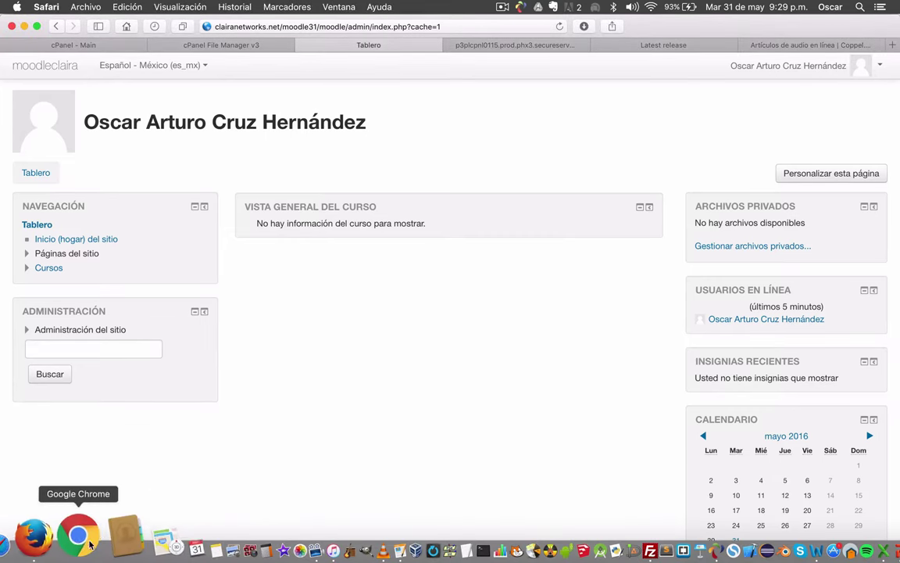
left_click(87, 540)
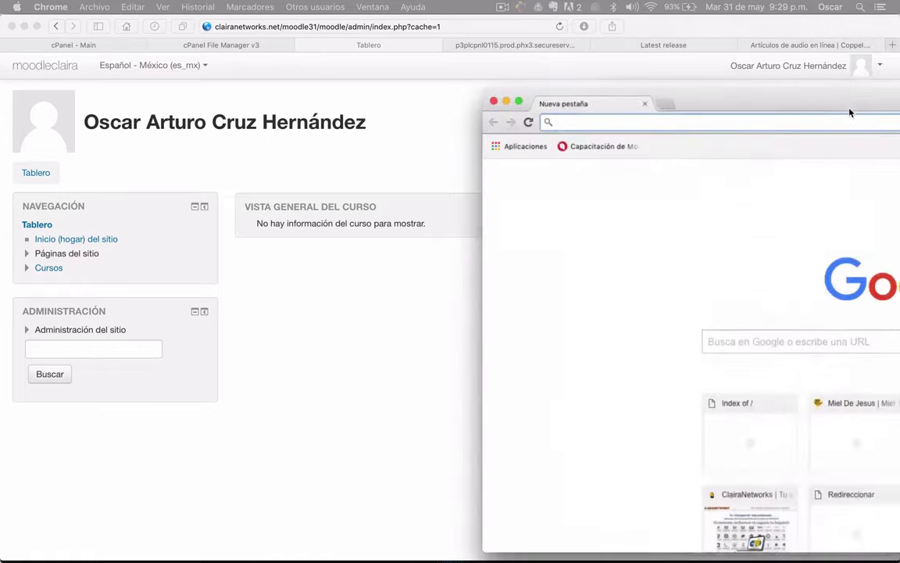
Load the pasted moodle31 site address in a full-screen Chrome window.
left_click_drag(850, 113, 336, 22)
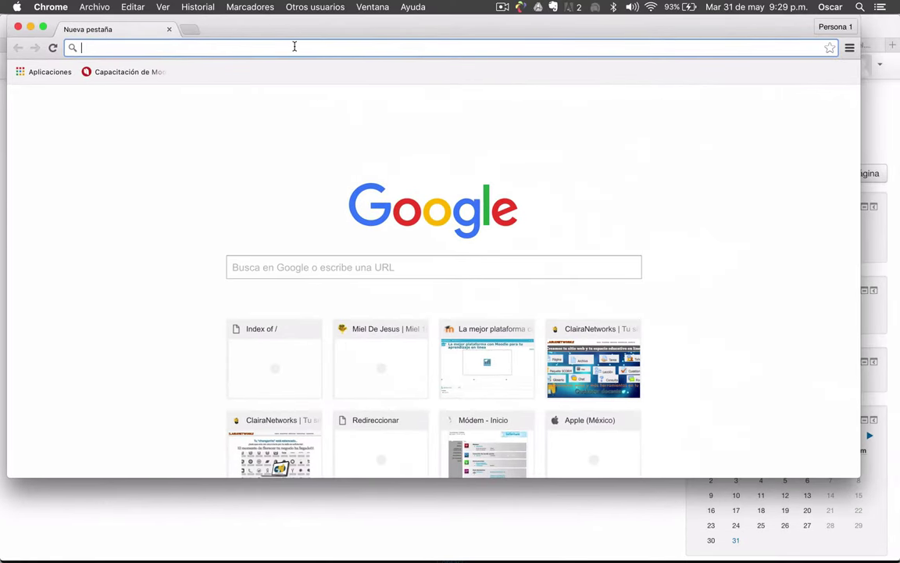
key("cmd+v")
key("Return")
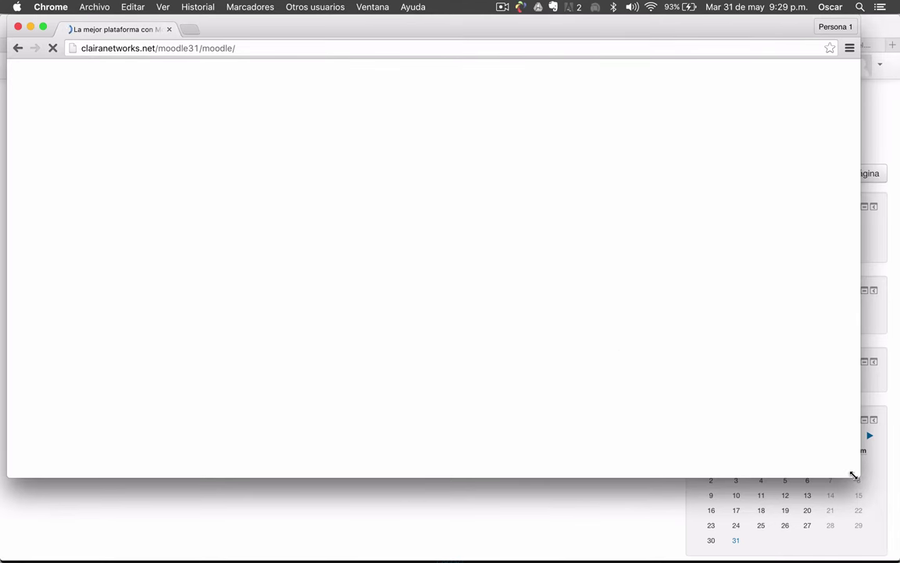
left_click_drag(851, 474, 899, 560)
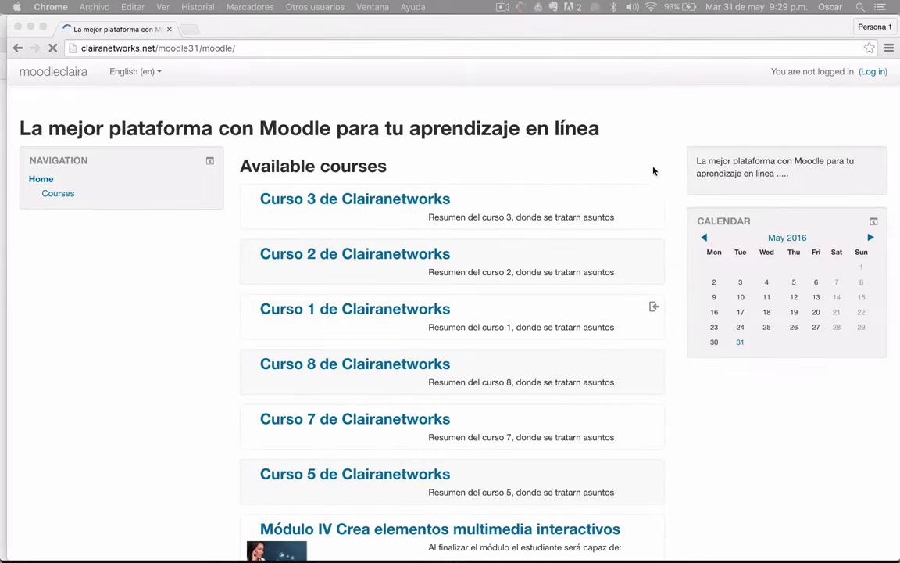
left_click(578, 147)
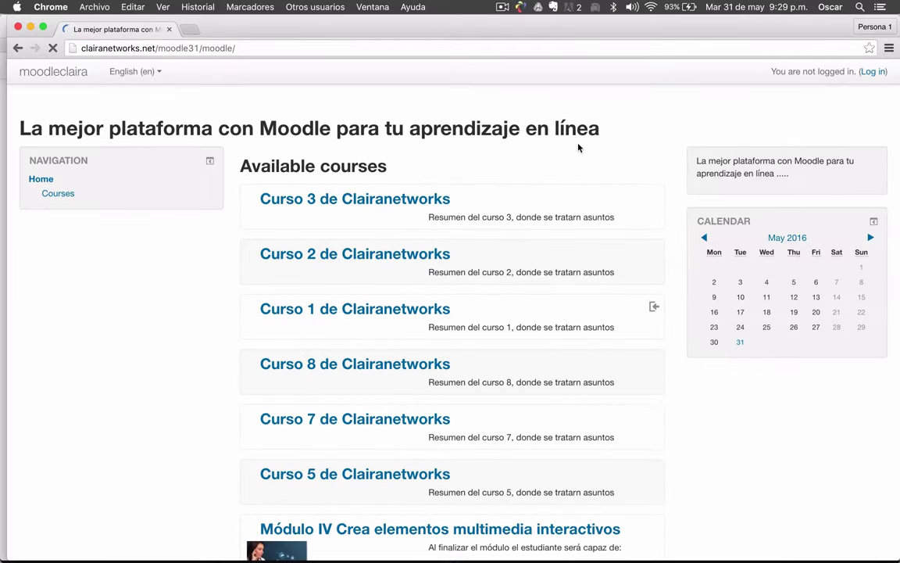
Review the public course list while logged out, then open the login page.
scroll(578, 147, "down", 10)
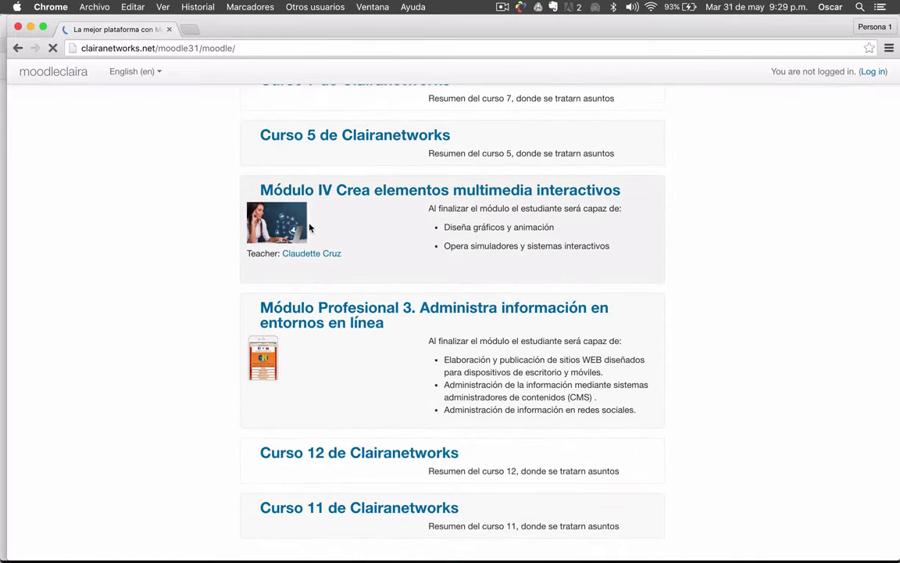
scroll(178, 272, "down", 6)
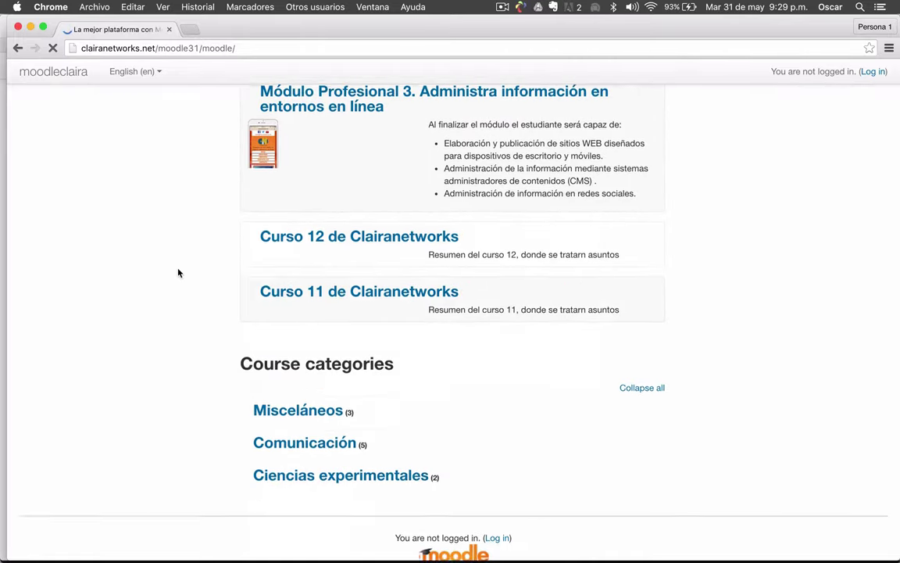
scroll(179, 272, "up", 15)
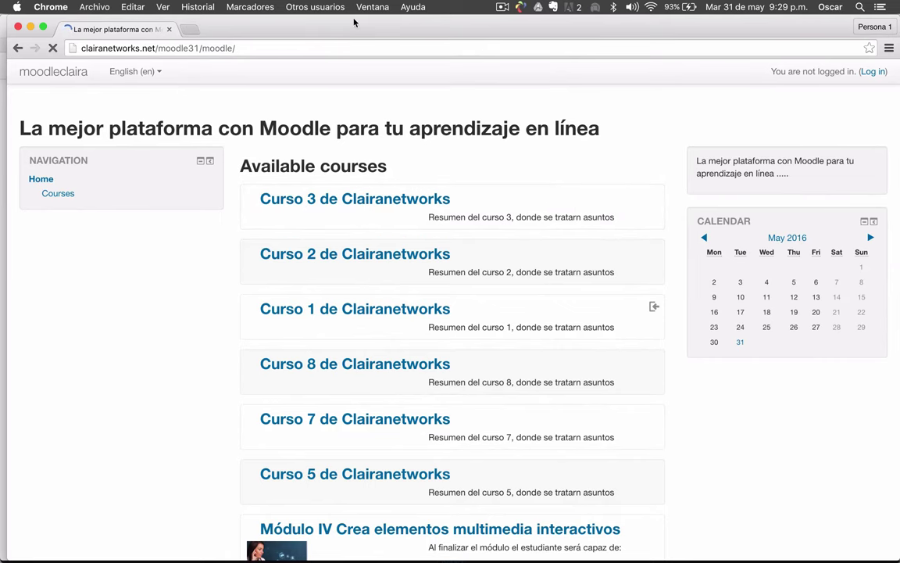
left_click_drag(355, 19, 349, 19)
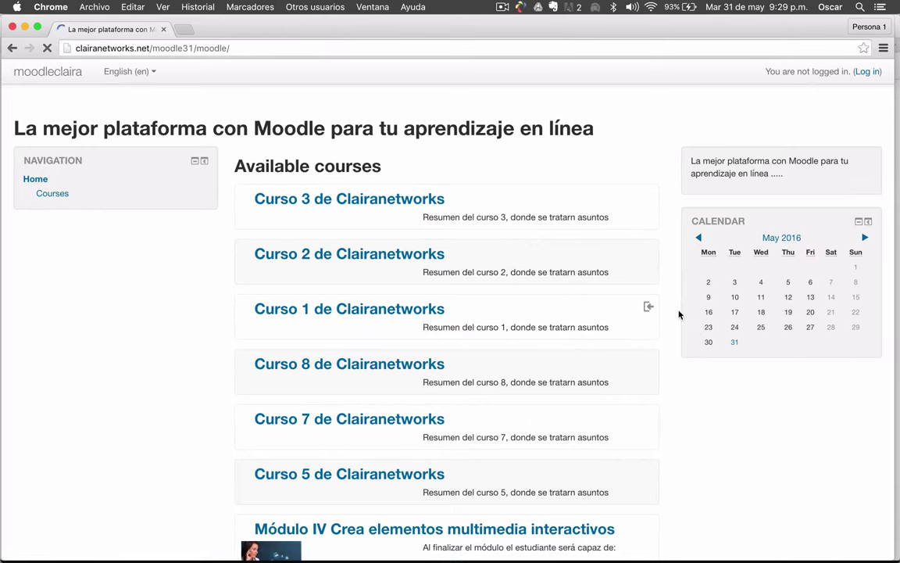
scroll(679, 315, "down", 5)
scroll(680, 315, "down", 5)
scroll(680, 315, "up", 10)
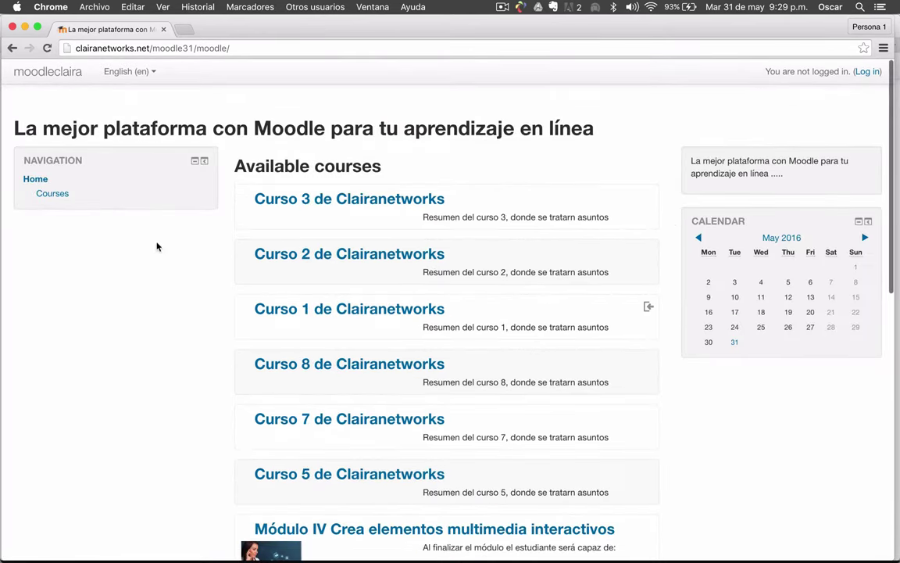
left_click(867, 72)
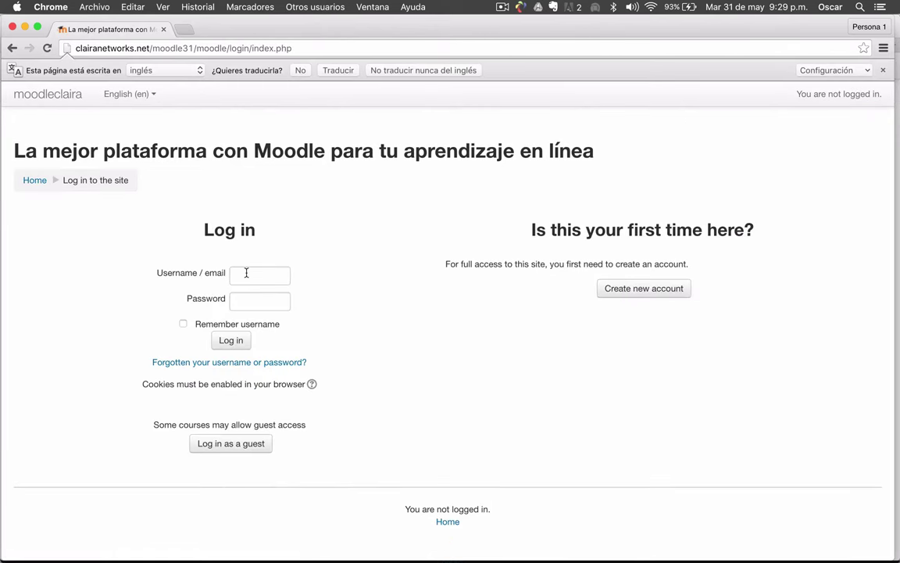
left_click(246, 273)
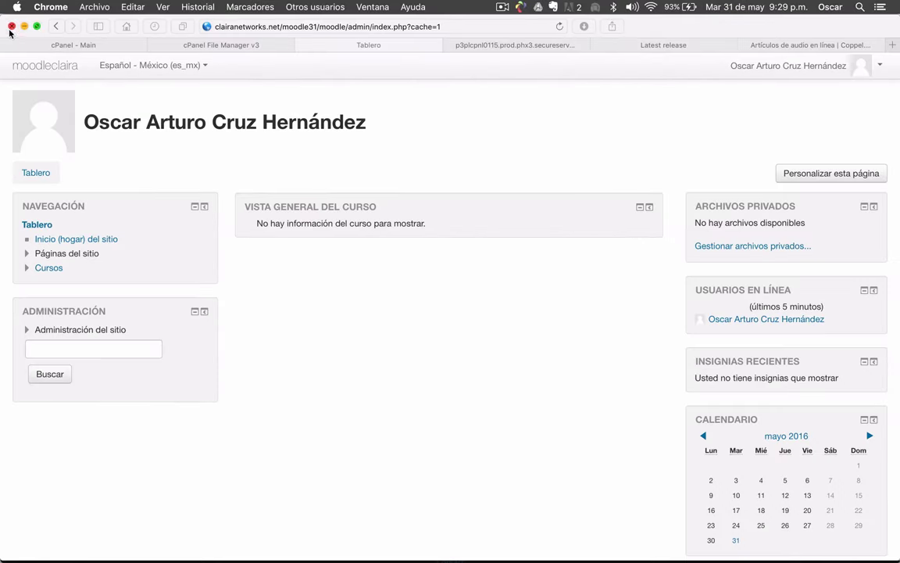
Close the Chrome window and return to the Safari admin dashboard.
left_click(13, 26)
left_click(409, 401)
scroll(409, 400, "down", 1)
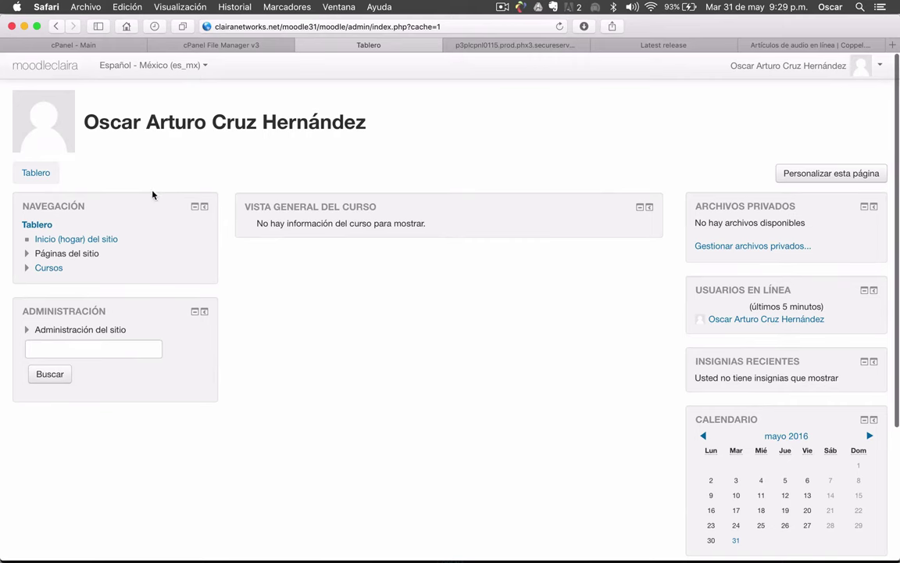
Browse Cursos > Ciencias experimentales > Curso 11 de Clairanetworks and review its topic sections.
left_click(54, 269)
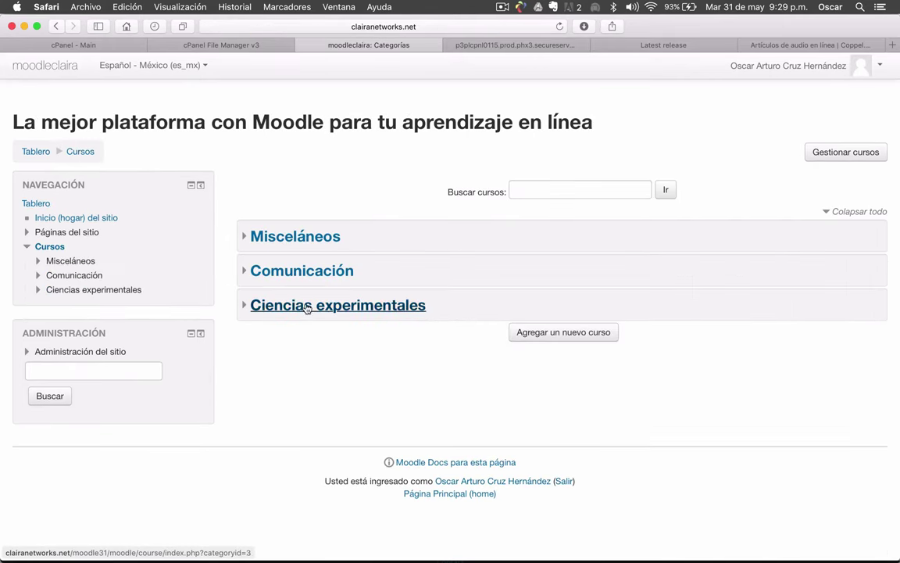
left_click(340, 311)
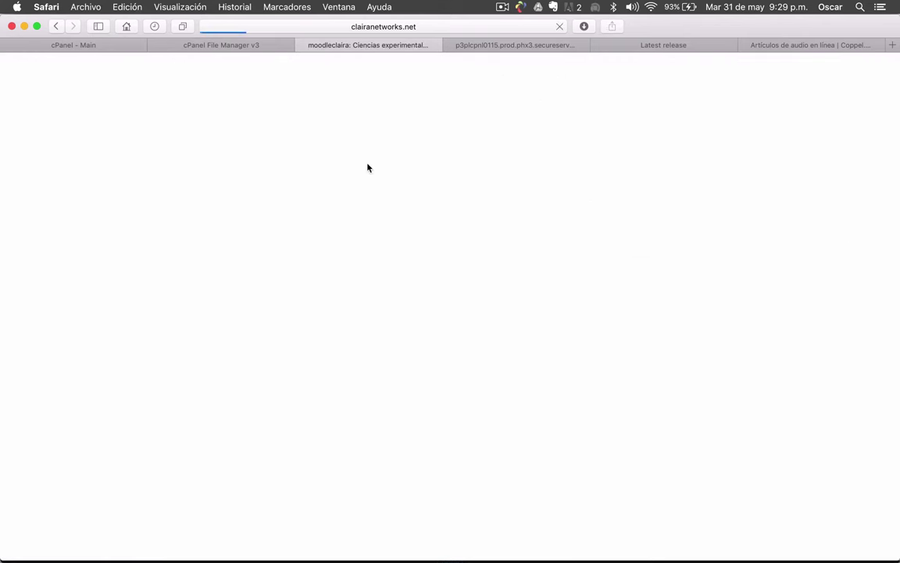
scroll(329, 281, "down", 1)
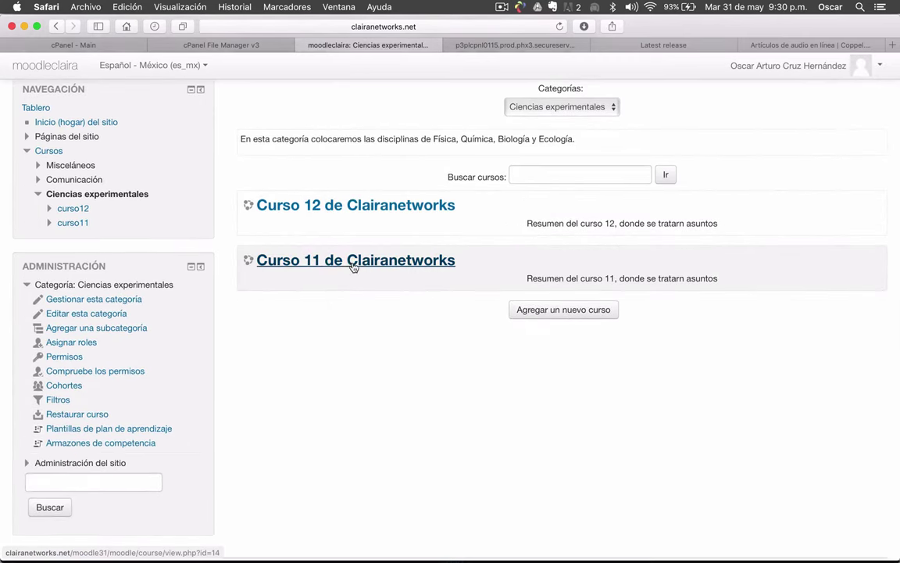
left_click(364, 264)
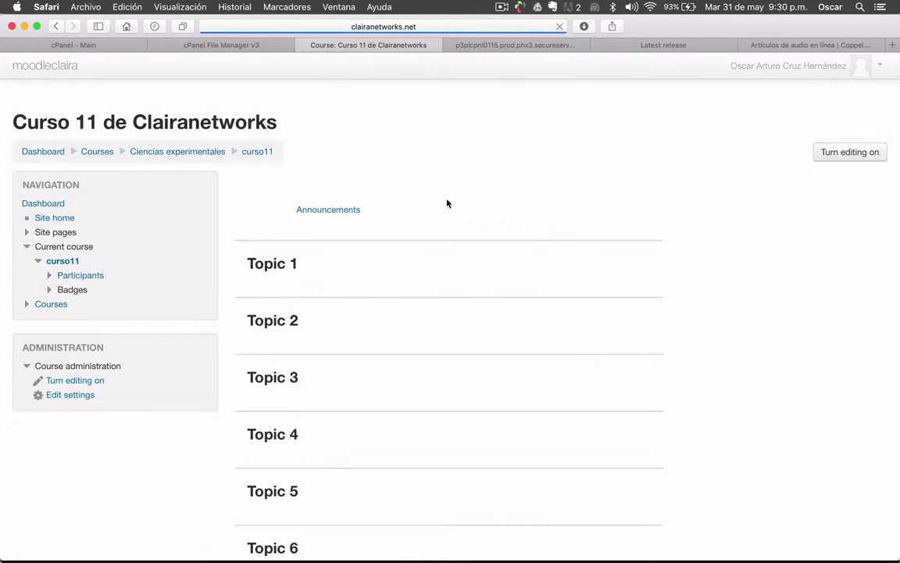
scroll(446, 200, "down", 8)
scroll(446, 200, "up", 8)
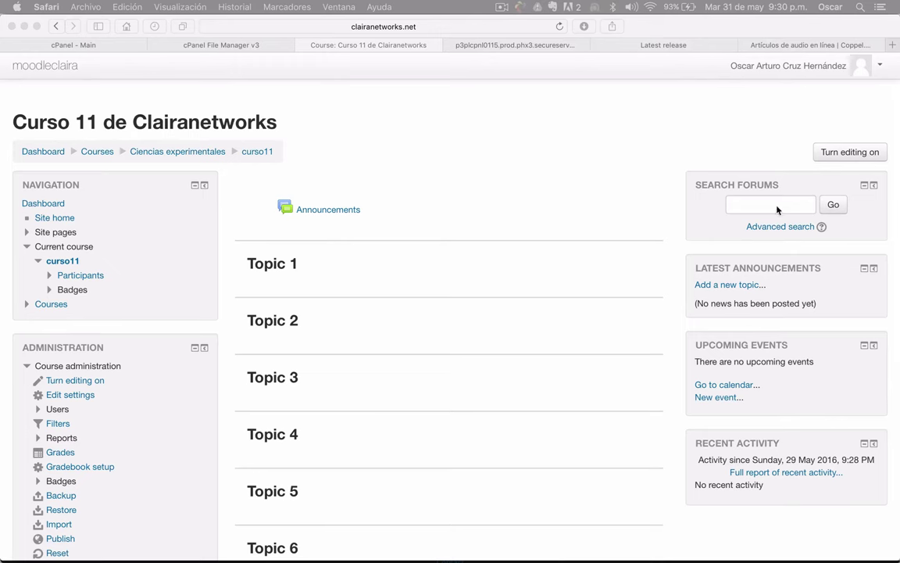
left_click(610, 196)
scroll(610, 196, "down", 10)
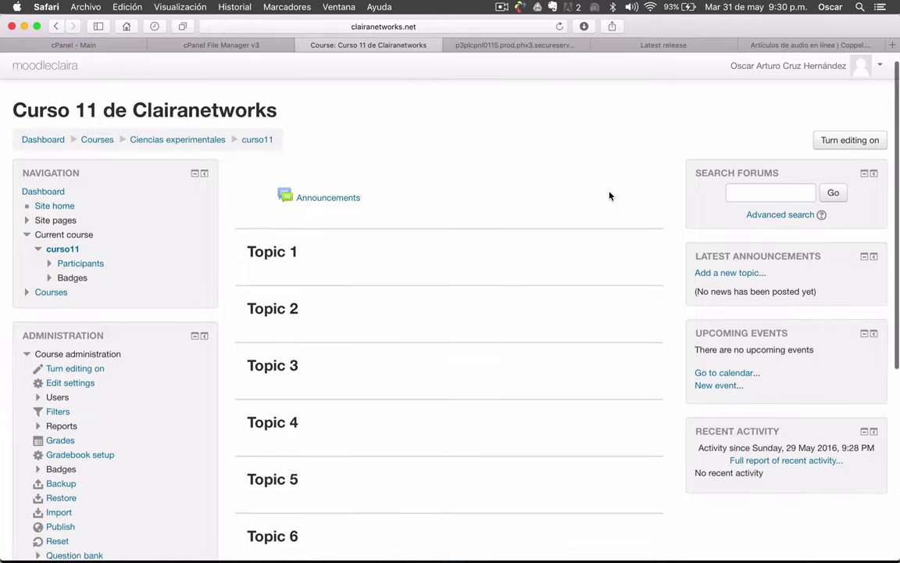
scroll(609, 196, "up", 10)
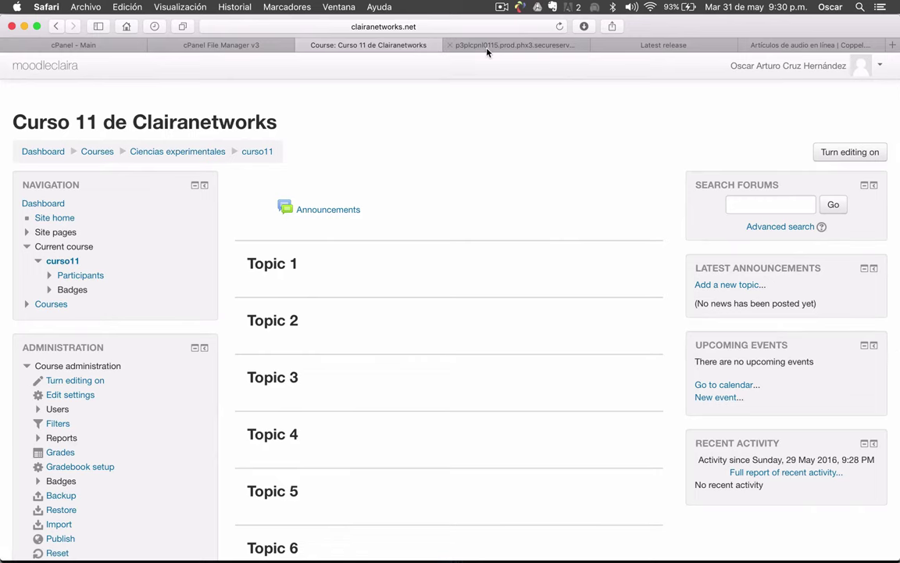
Replace the phpMyAdmin tab with the moodle.org website.
left_click(461, 45)
left_click(418, 28)
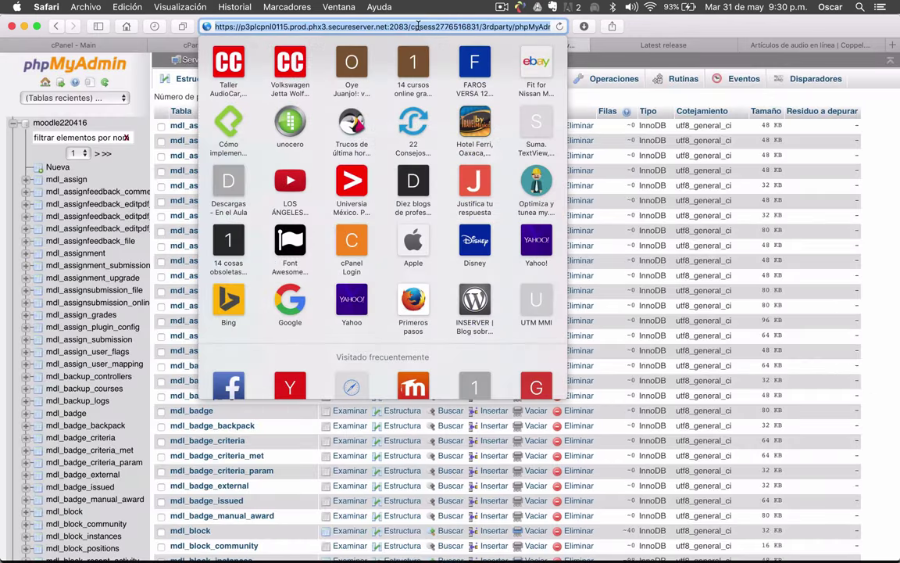
type("mood")
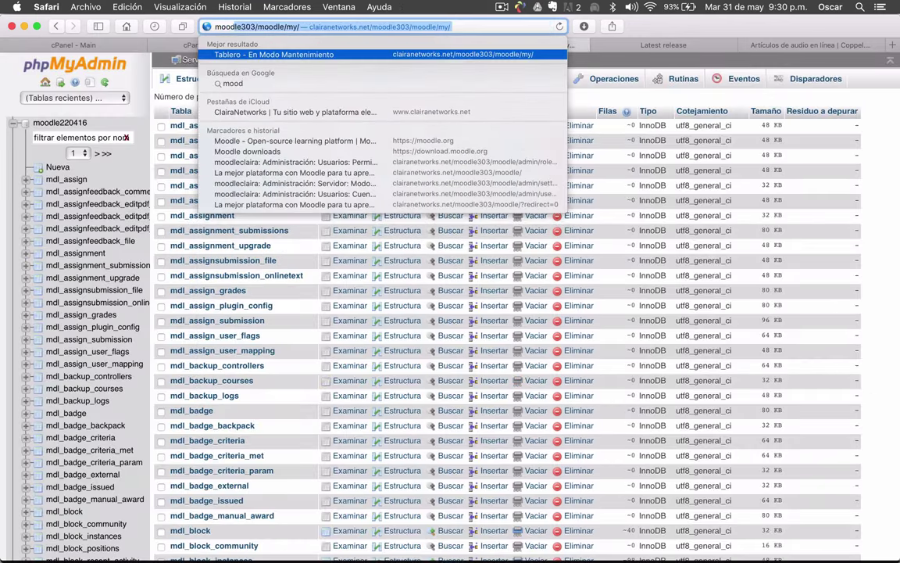
type("le.org")
key("Return")
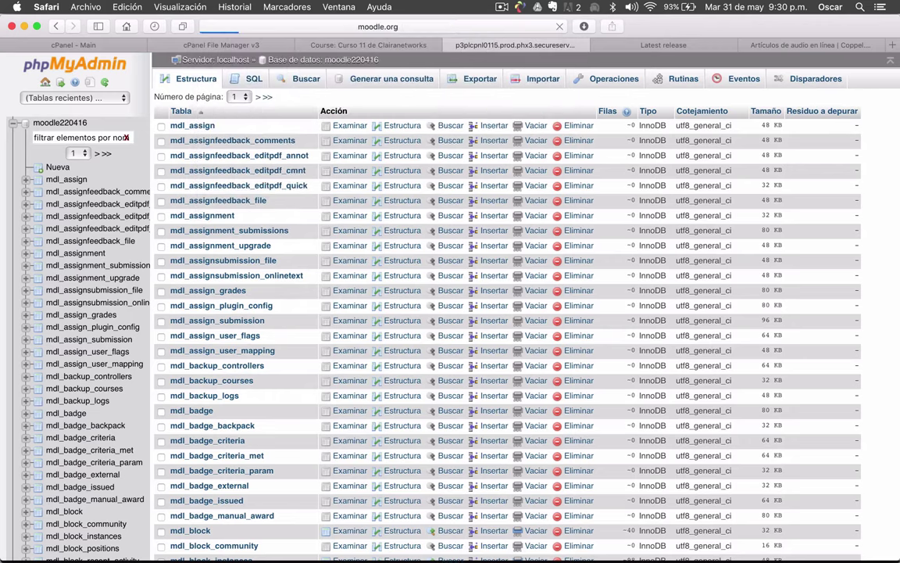
Close the Latest release and audio-articles tabs, then open Moodle.org DOWNLOADS.
left_click(596, 45)
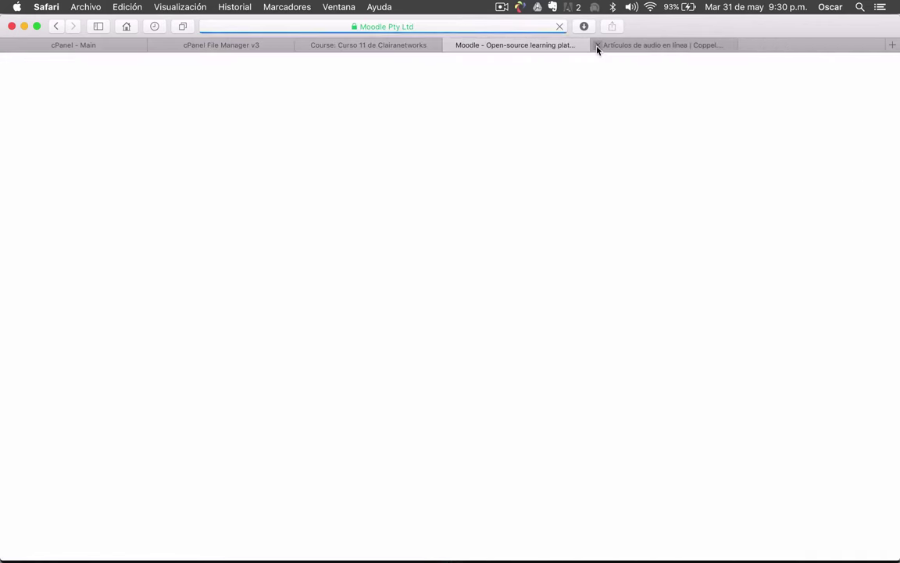
left_click(596, 45)
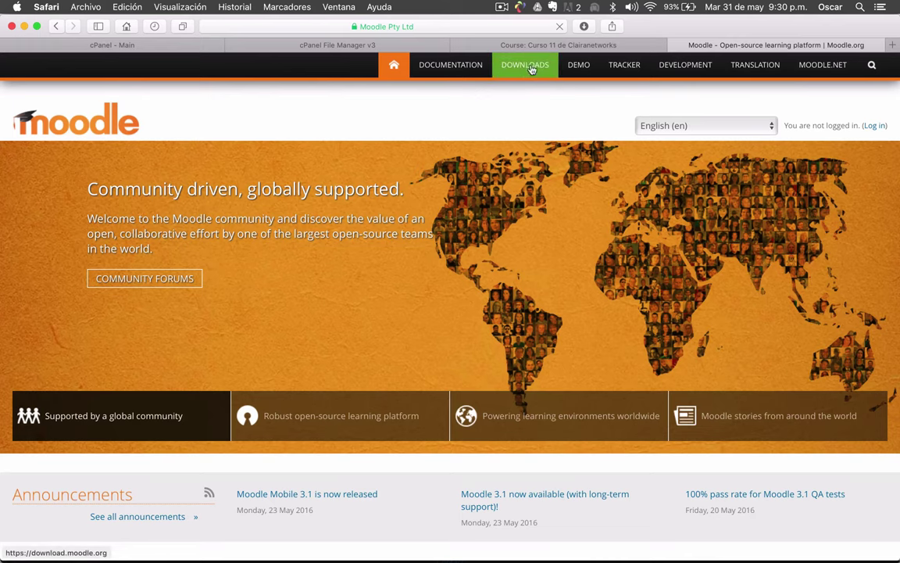
left_click(525, 64)
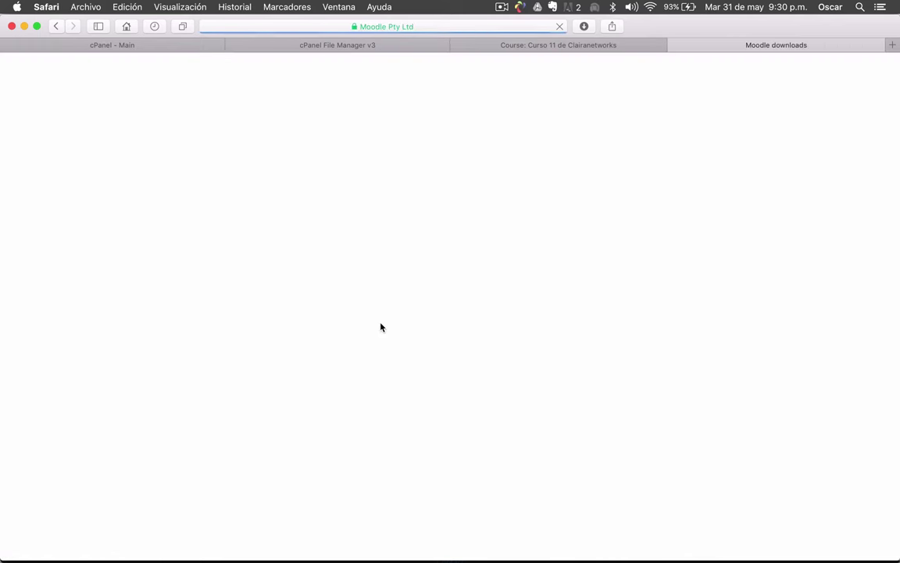
scroll(281, 335, "down", 5)
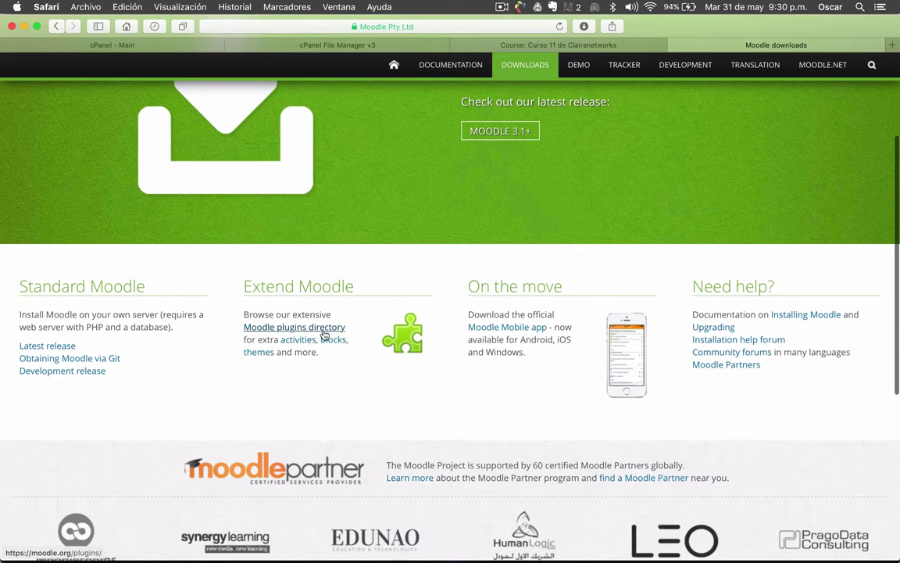
Open the Themes plugin directory and scroll through its listing.
left_click(264, 353)
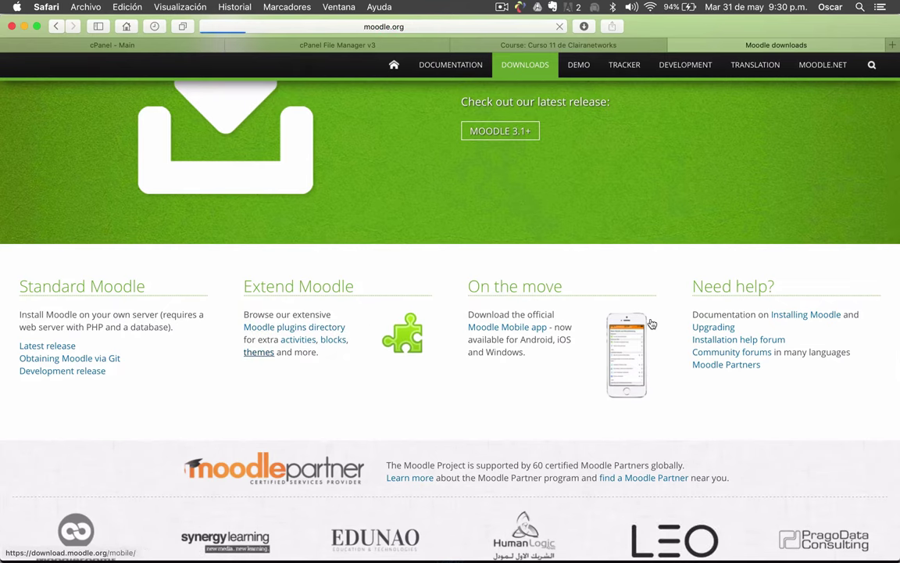
scroll(180, 267, "down", 2)
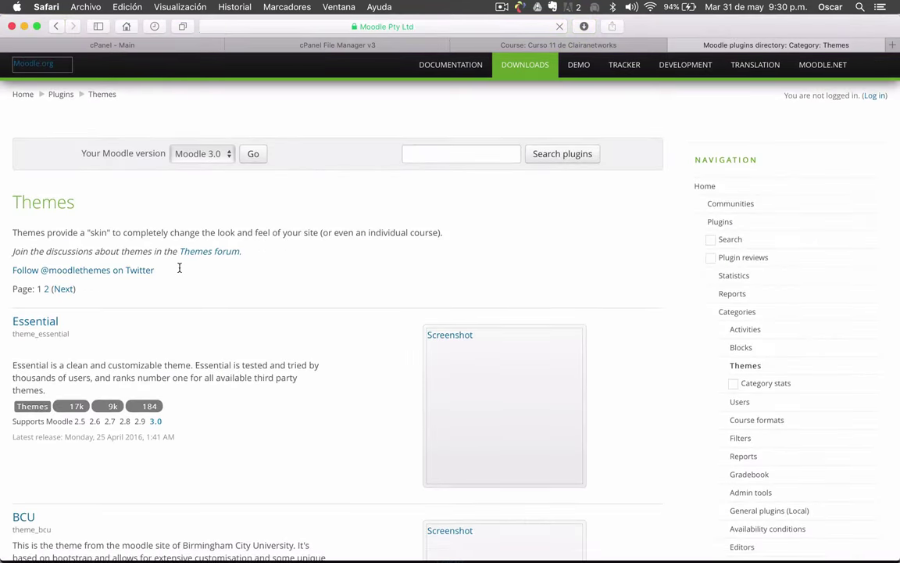
scroll(105, 277, "down", 3)
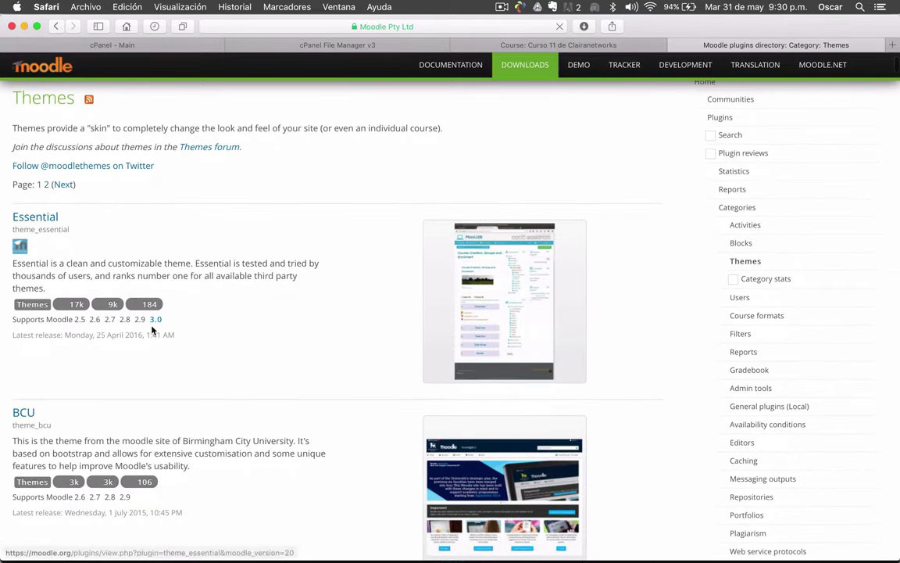
scroll(110, 220, "down", 2)
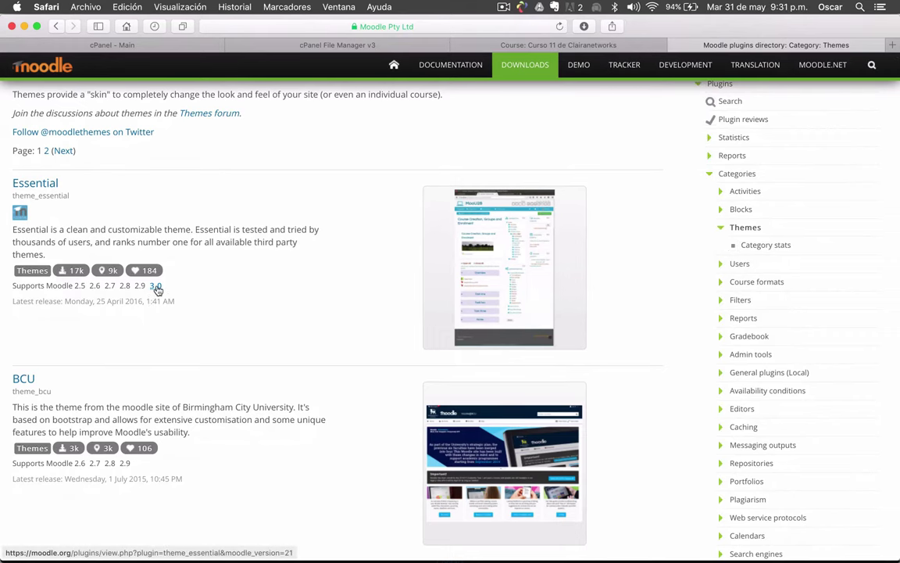
scroll(256, 312, "up", 4)
Change 'Your Moodle version' from Moodle 3.0 to Moodle 3.1.
left_click(234, 163)
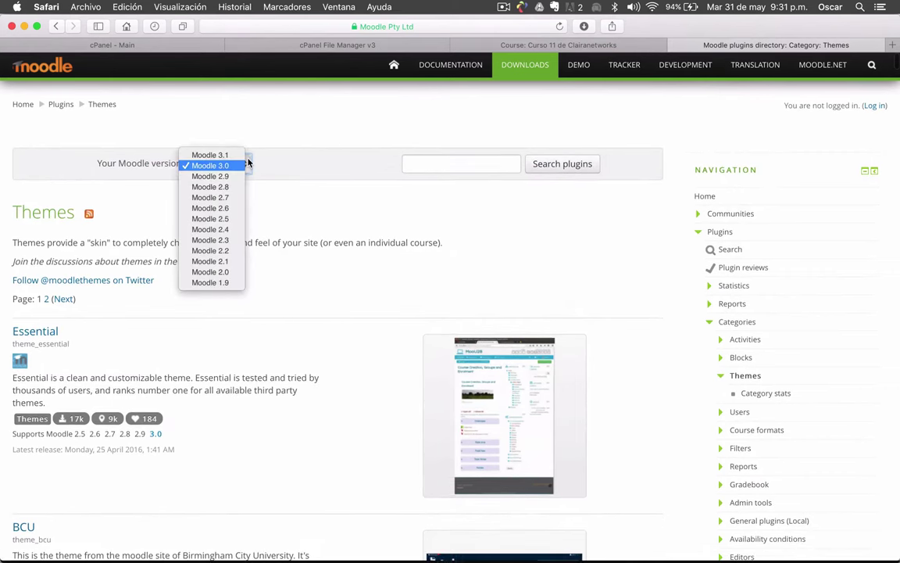
left_click(224, 155)
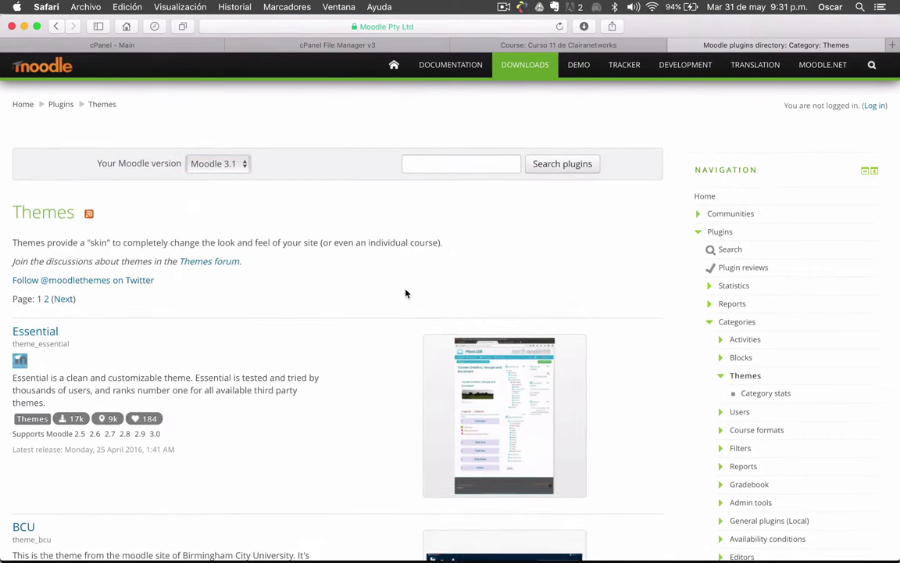
scroll(405, 293, "down", 10)
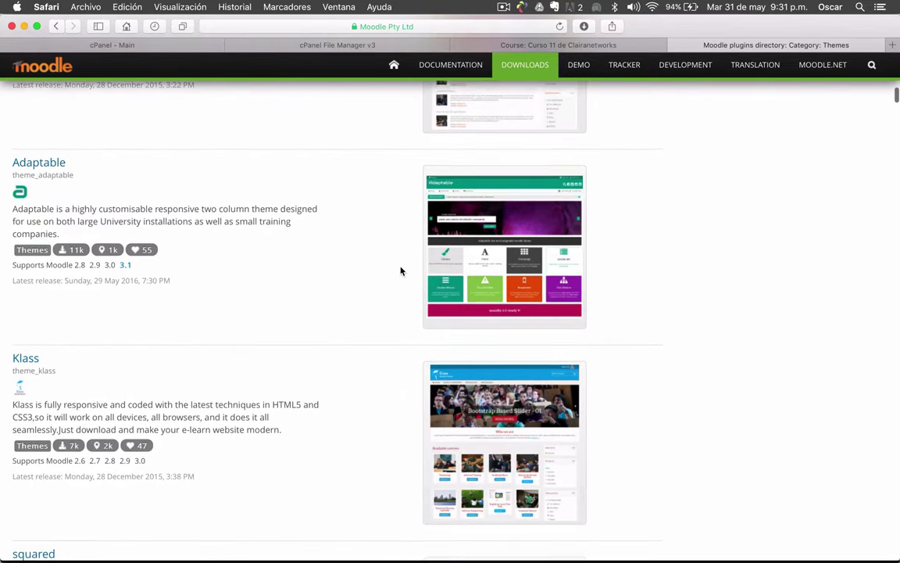
scroll(400, 270, "down", 2)
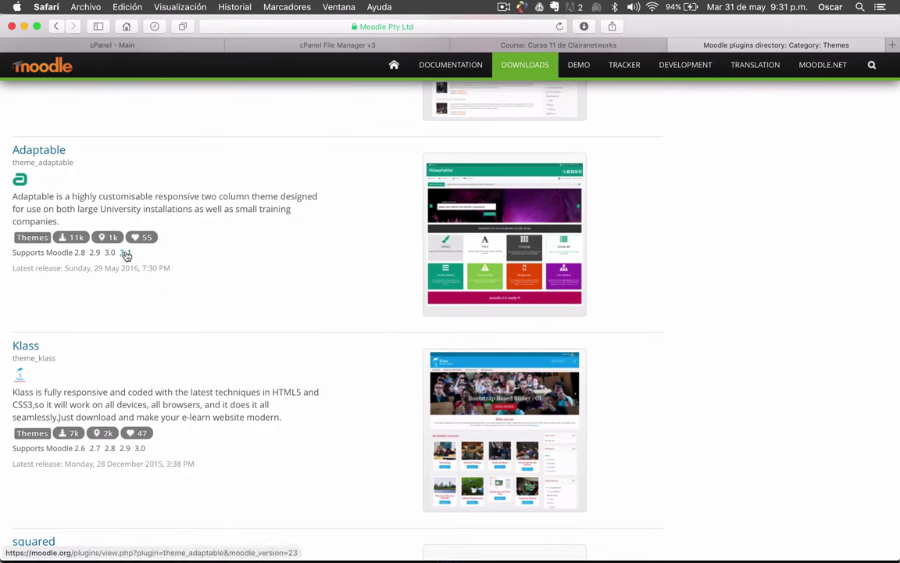
scroll(257, 298, "down", 3)
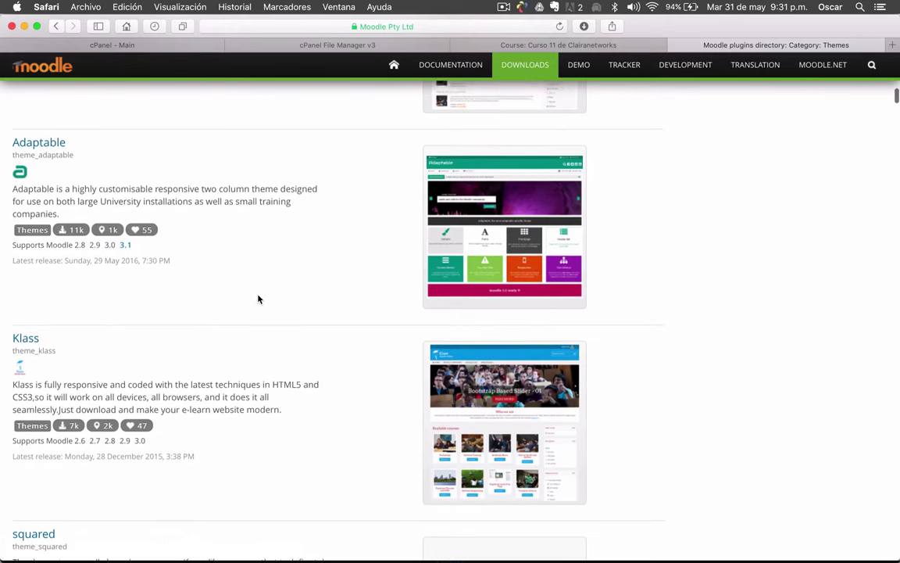
scroll(259, 298, "down", 3)
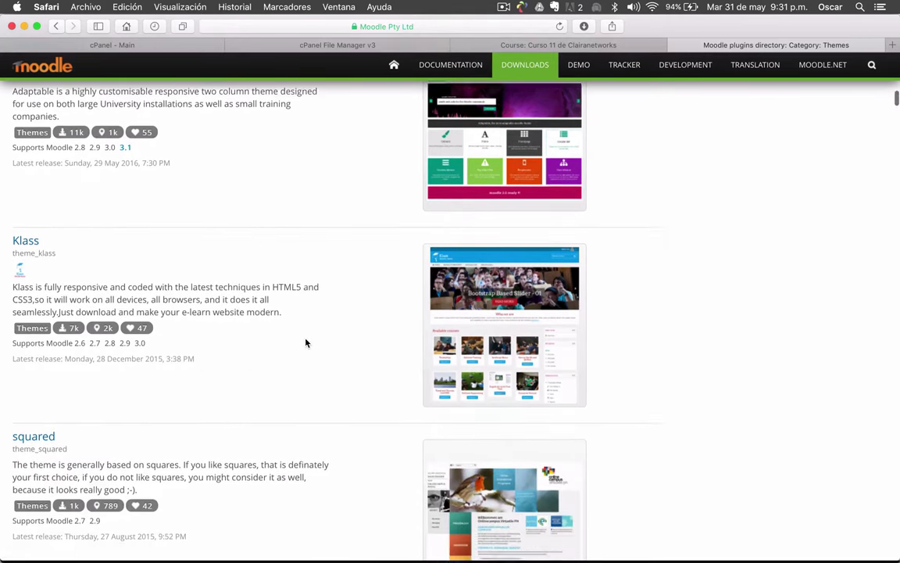
scroll(275, 303, "down", 5)
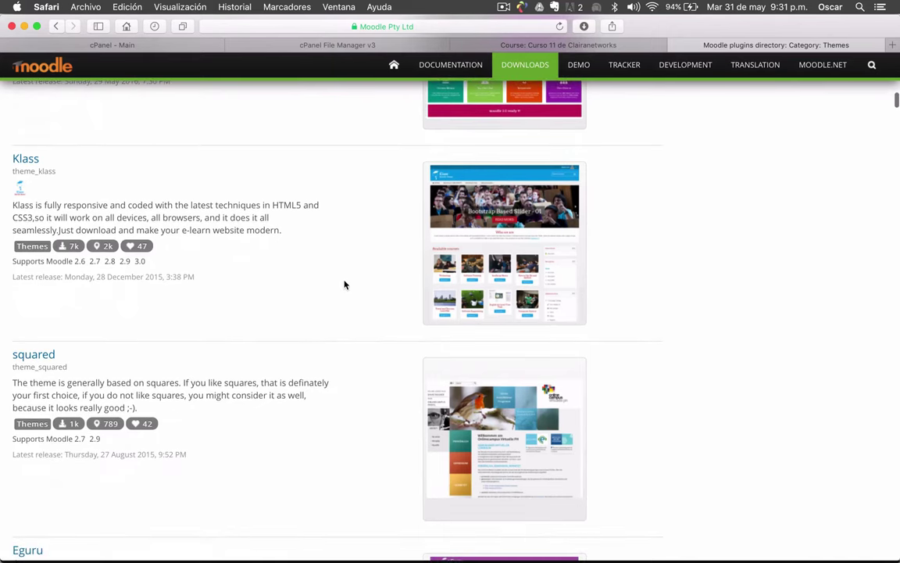
scroll(345, 285, "down", 20)
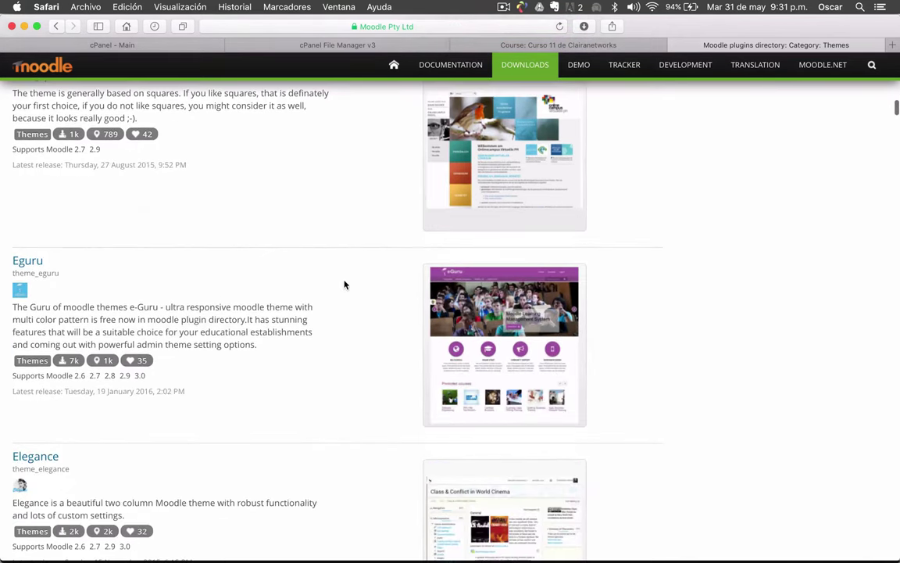
scroll(345, 285, "down", 19)
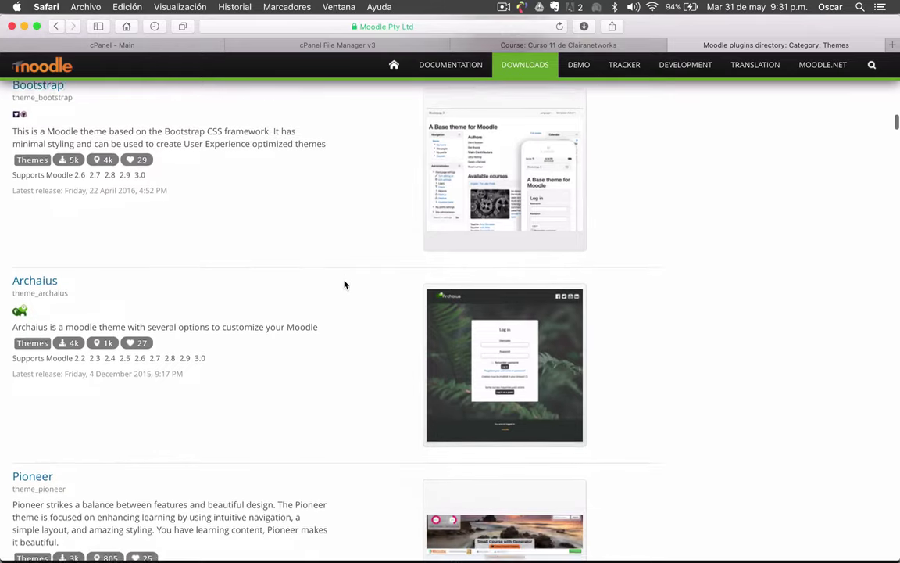
scroll(345, 285, "down", 9)
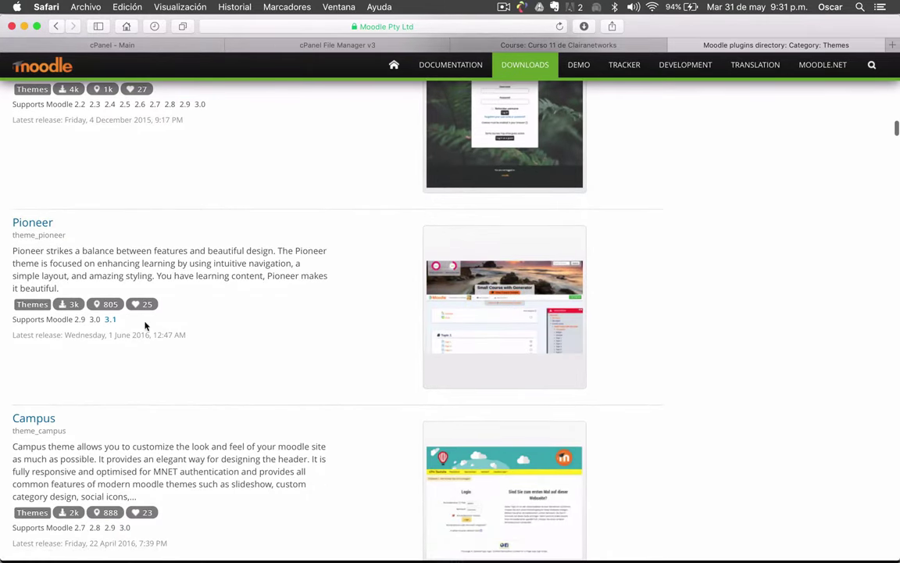
scroll(288, 339, "down", 16)
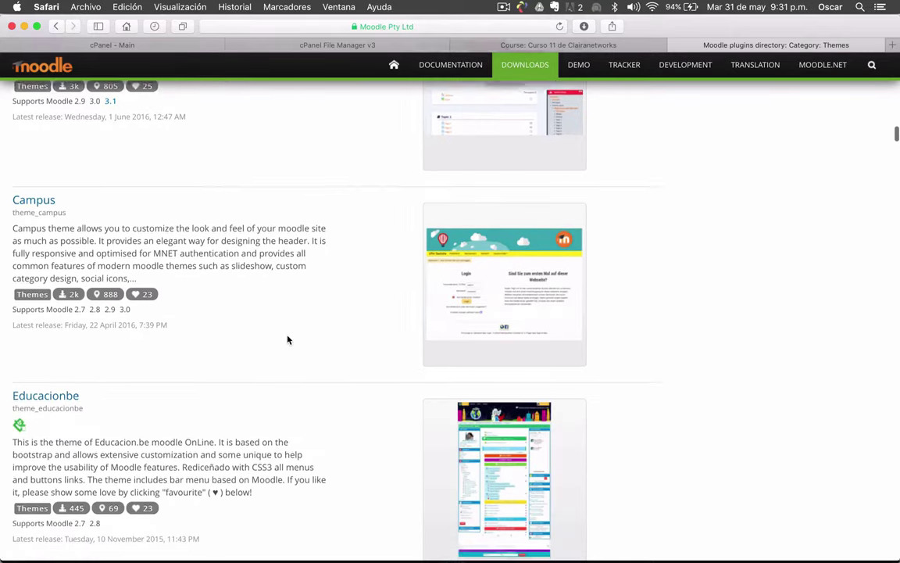
scroll(288, 339, "down", 20)
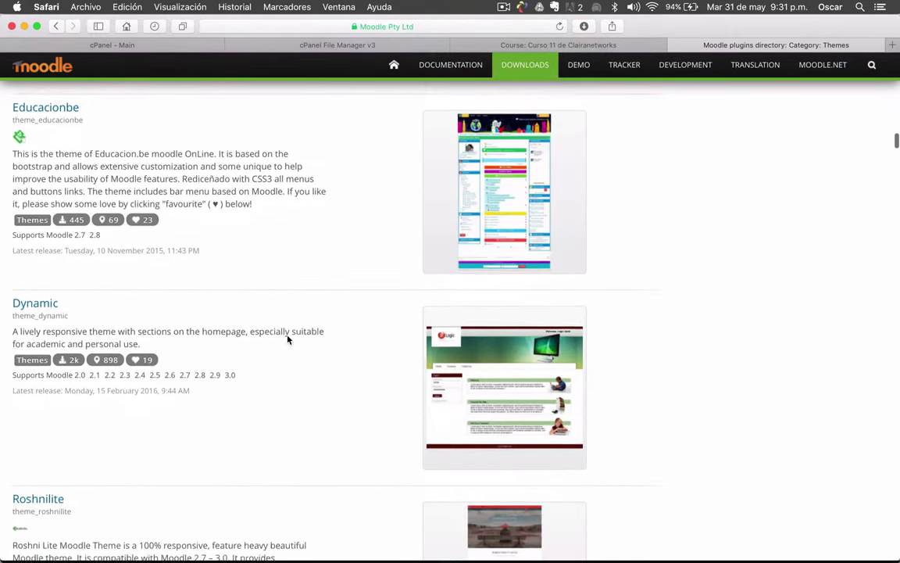
scroll(288, 339, "down", 20)
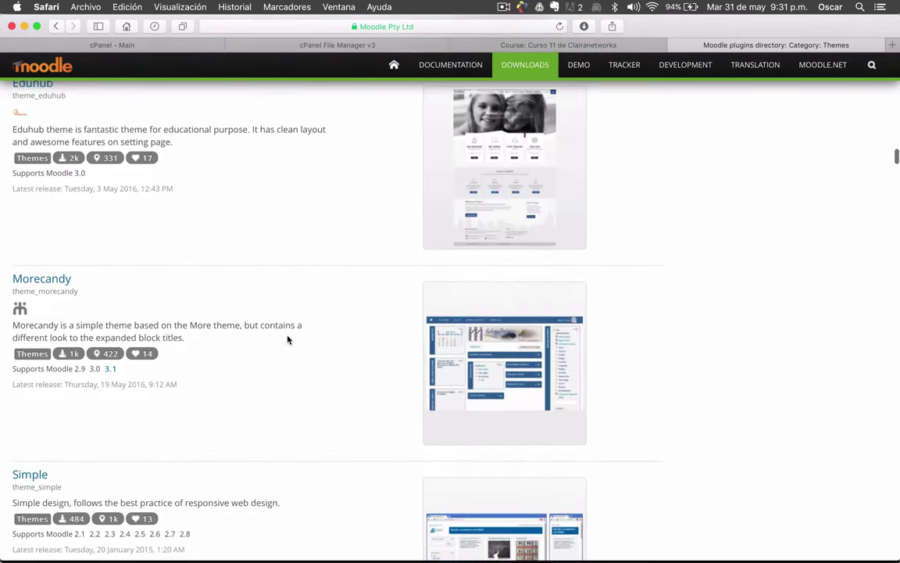
scroll(287, 339, "down", 2)
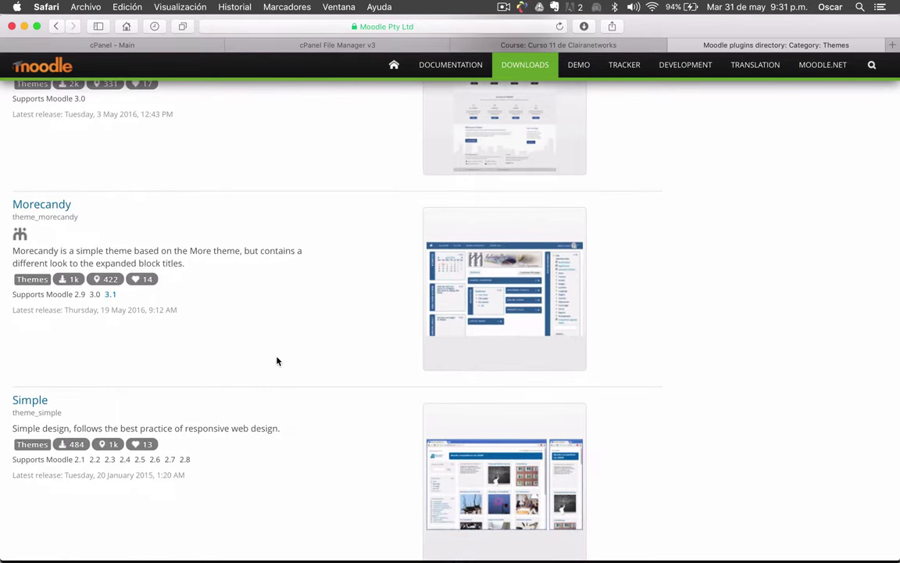
scroll(311, 309, "down", 19)
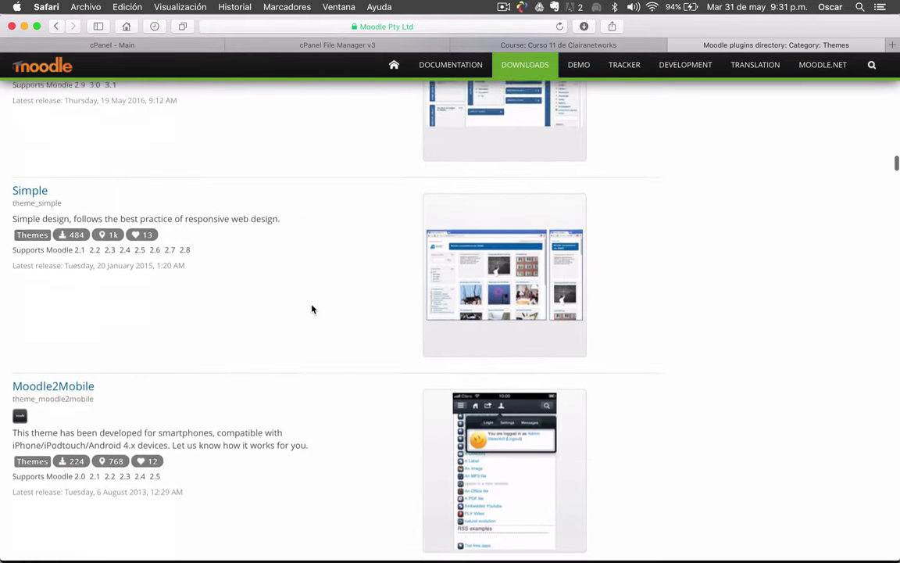
scroll(311, 309, "down", 18)
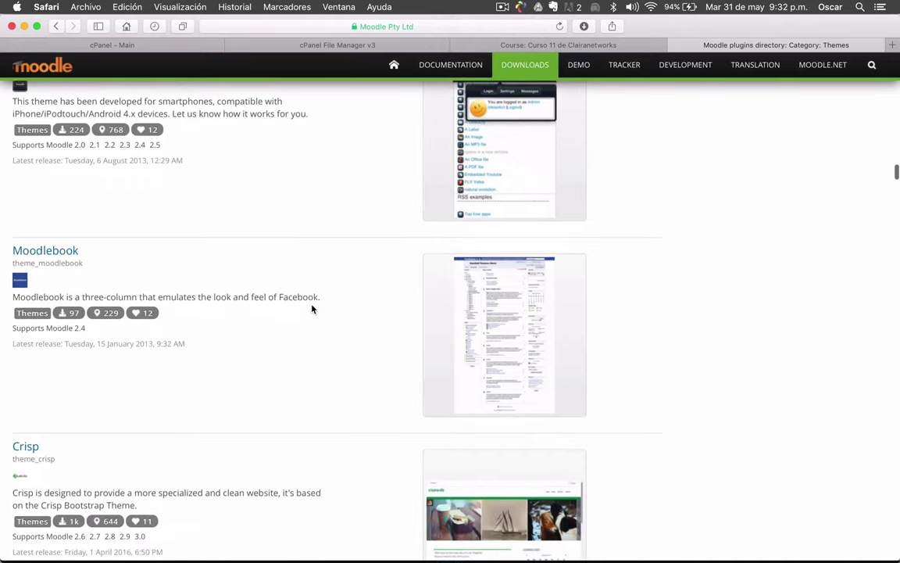
scroll(311, 309, "down", 20)
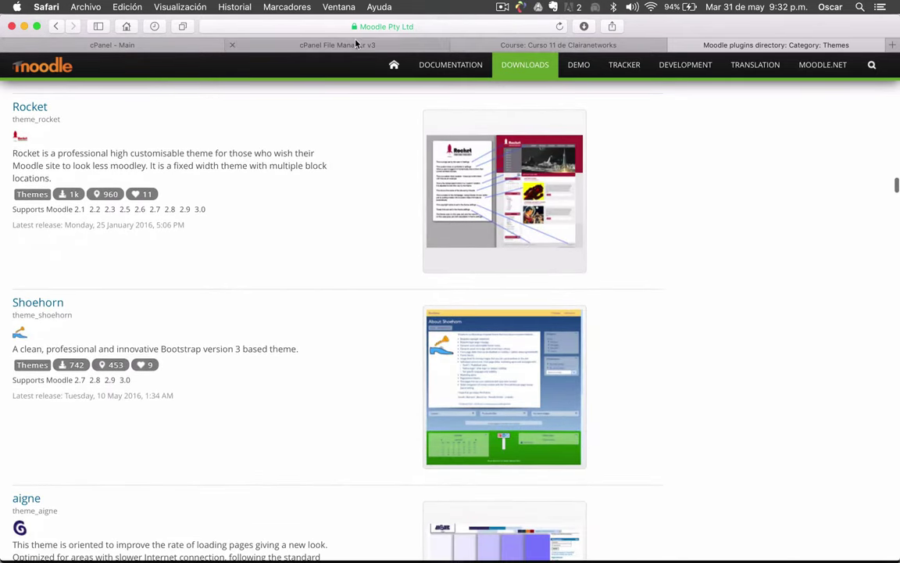
Return from the Curso 11 course to the Tablero dashboard and stop the ScreenFlow recording.
left_click(590, 45)
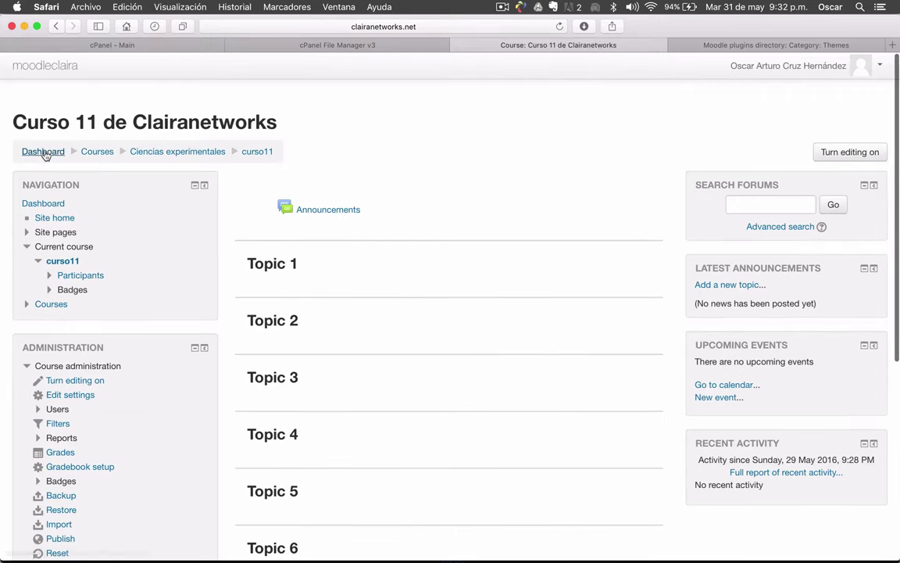
left_click(43, 151)
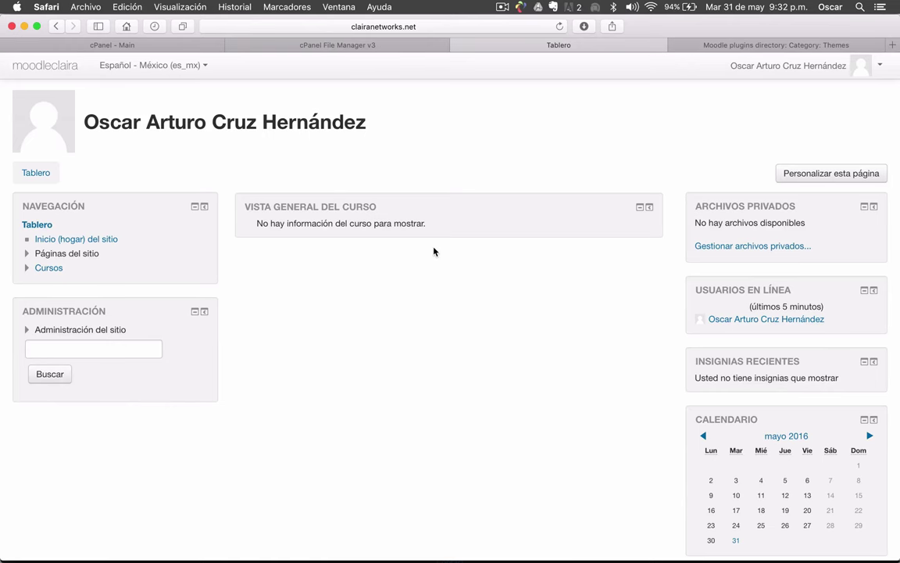
left_click(502, 7)
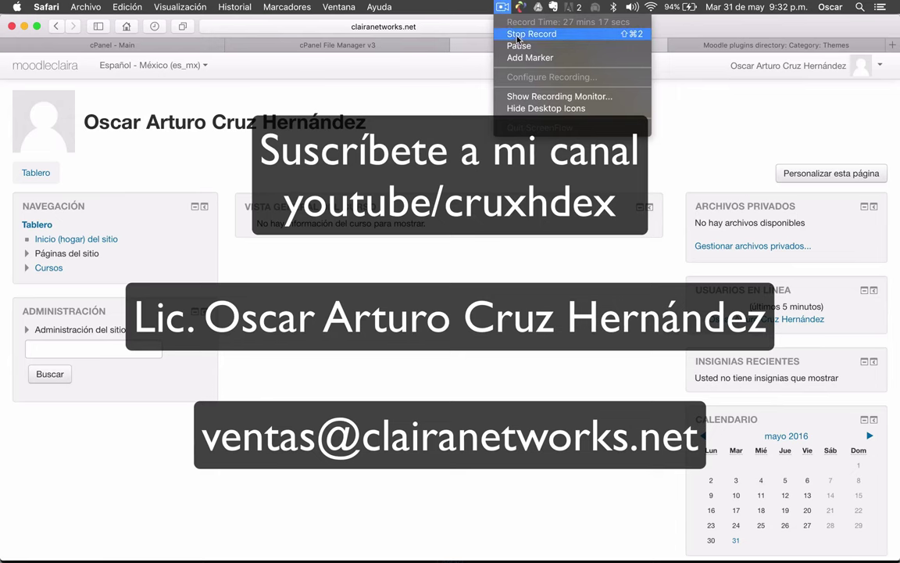
left_click(518, 34)
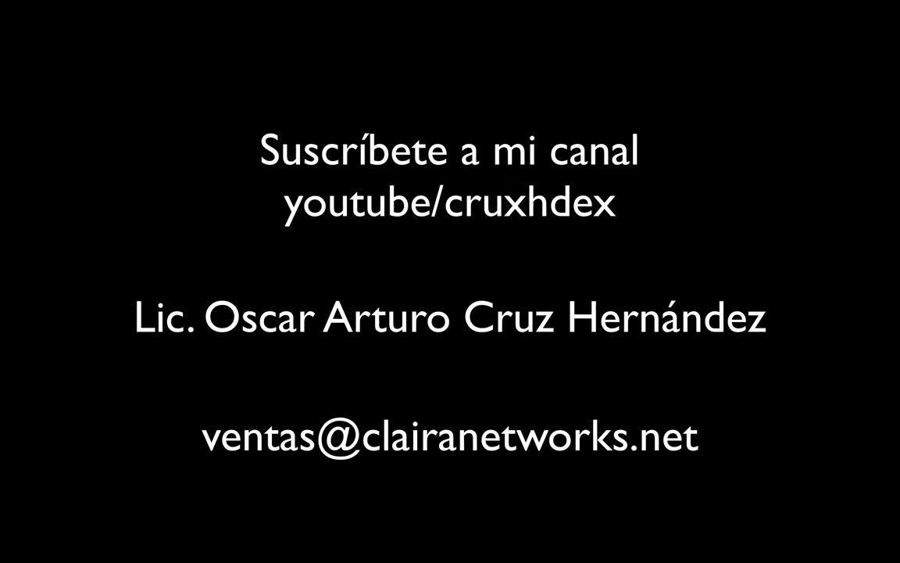